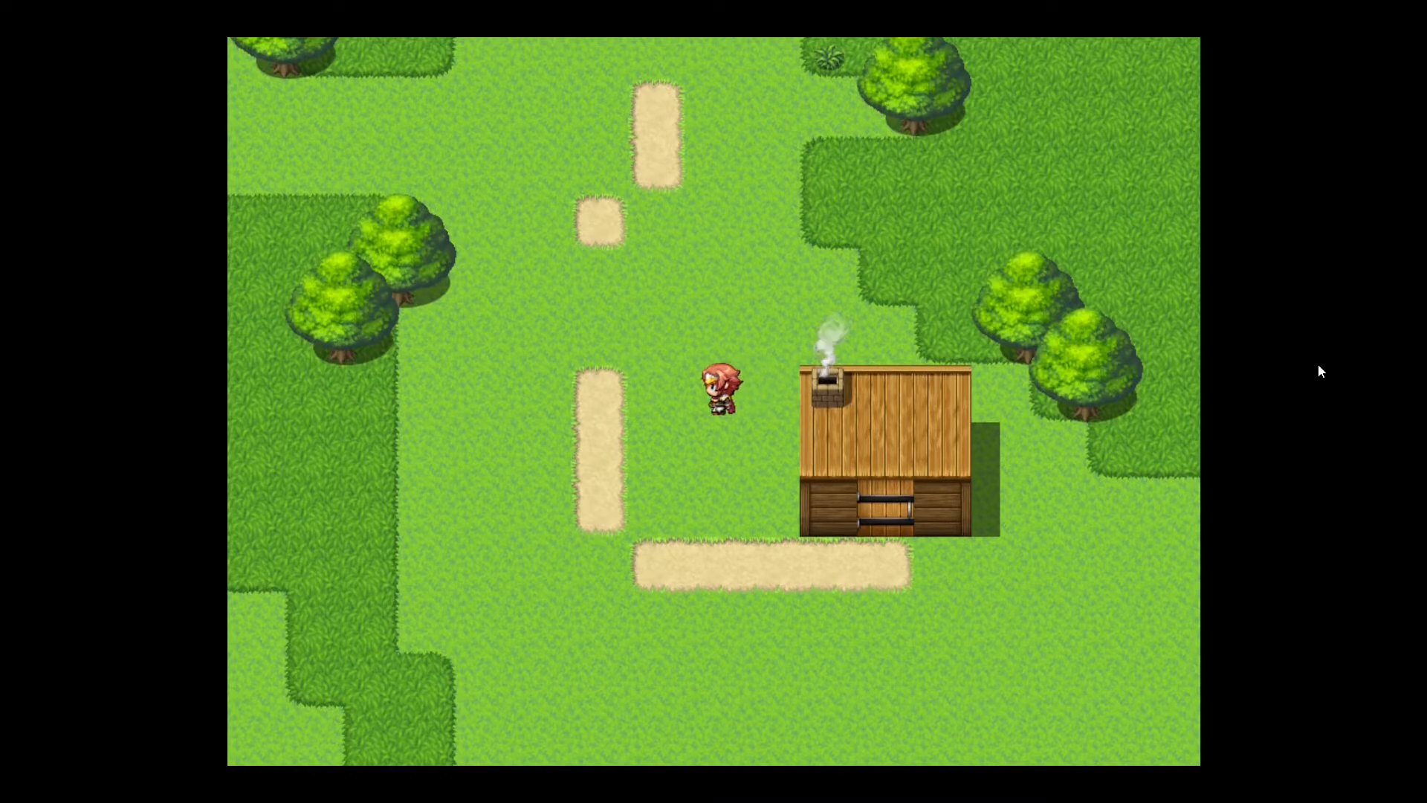
Walk the character around the upper corner of the house to view the smoking chimney in the playtest.
{"action": "key", "text": "Down"}
{"action": "key", "text": "Right"}
{"action": "key", "text": "Right"}
{"action": "key", "text": "Up"}
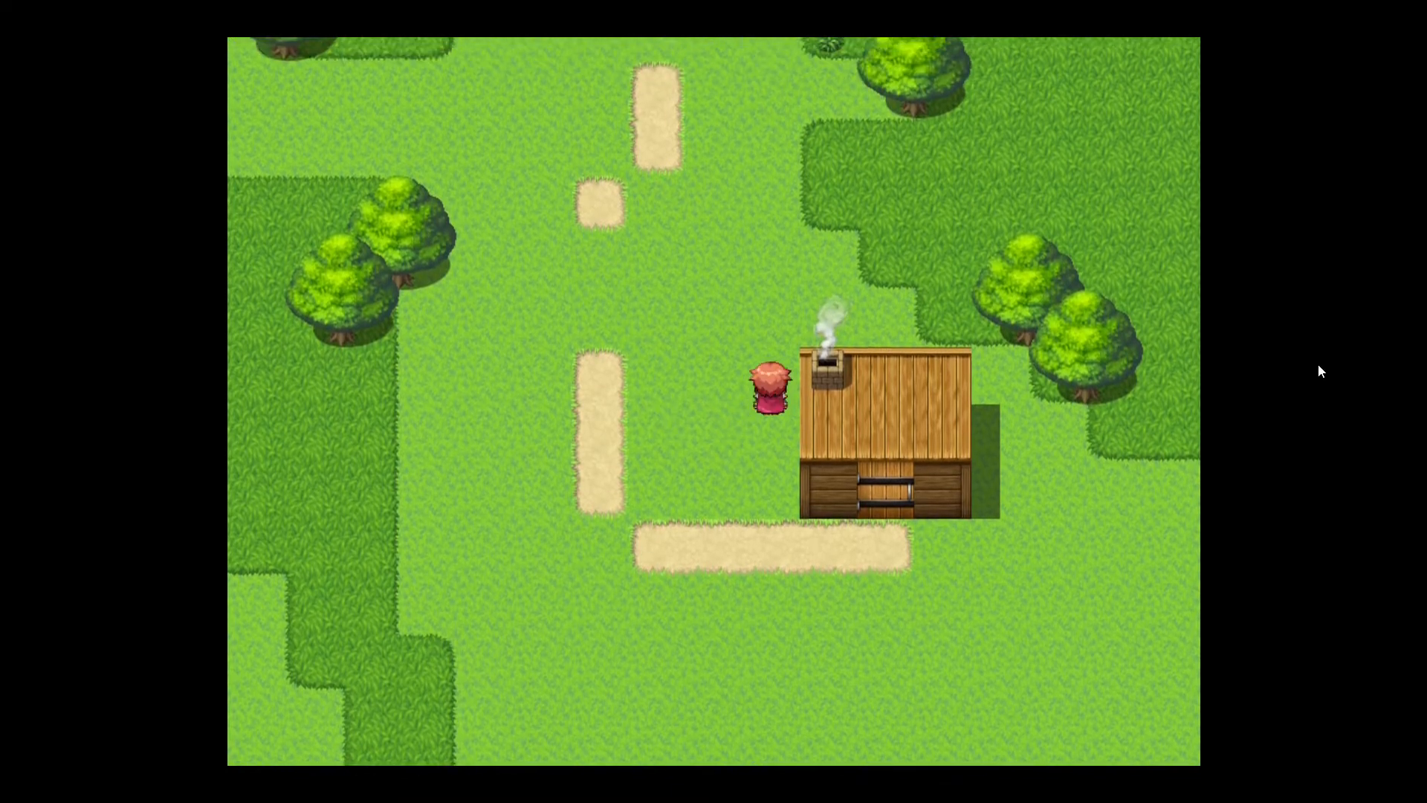
{"action": "key", "text": "Up"}
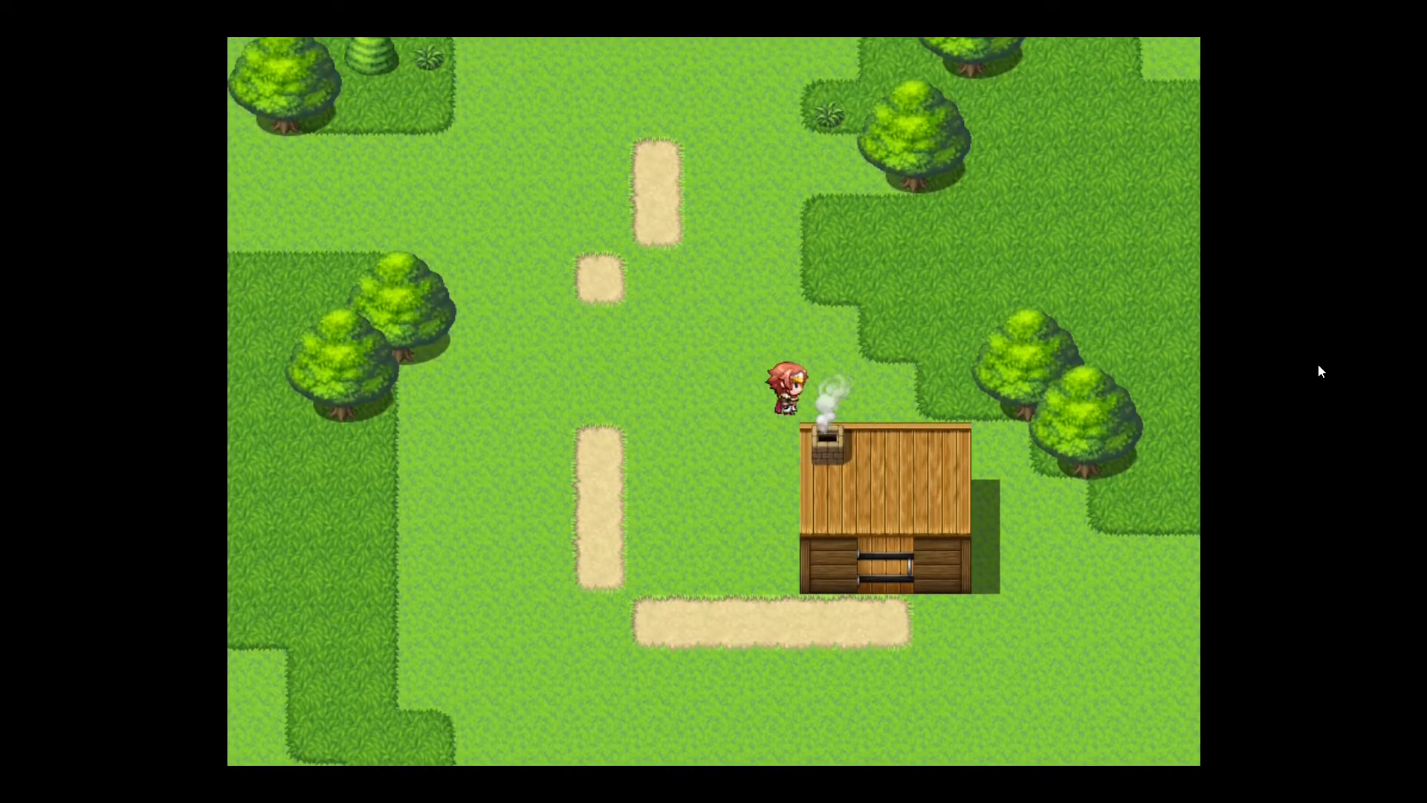
{"action": "key", "text": "Right"}
{"action": "key", "text": "Right"}
{"action": "key", "text": "Left"}
{"action": "key", "text": "Left"}
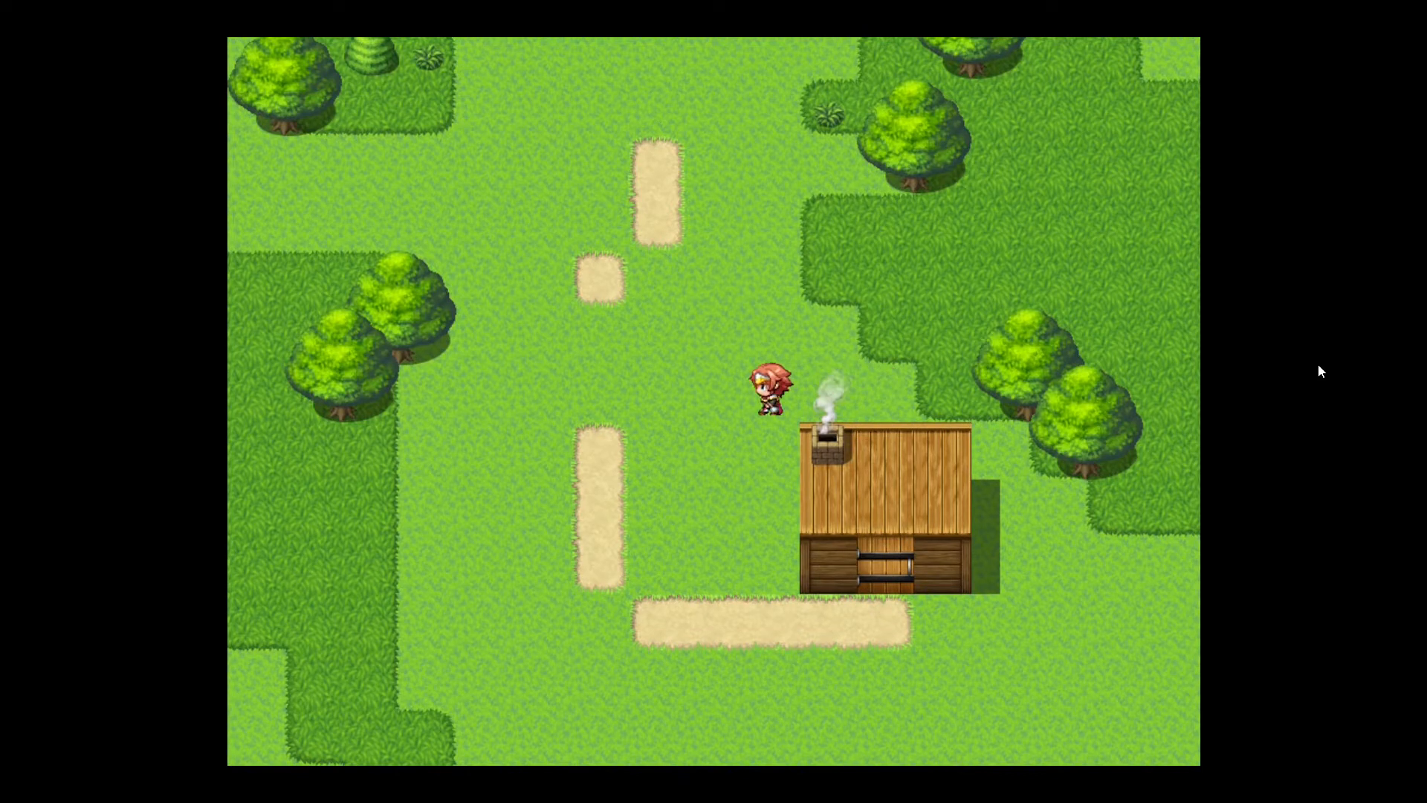
{"action": "key", "text": "Down"}
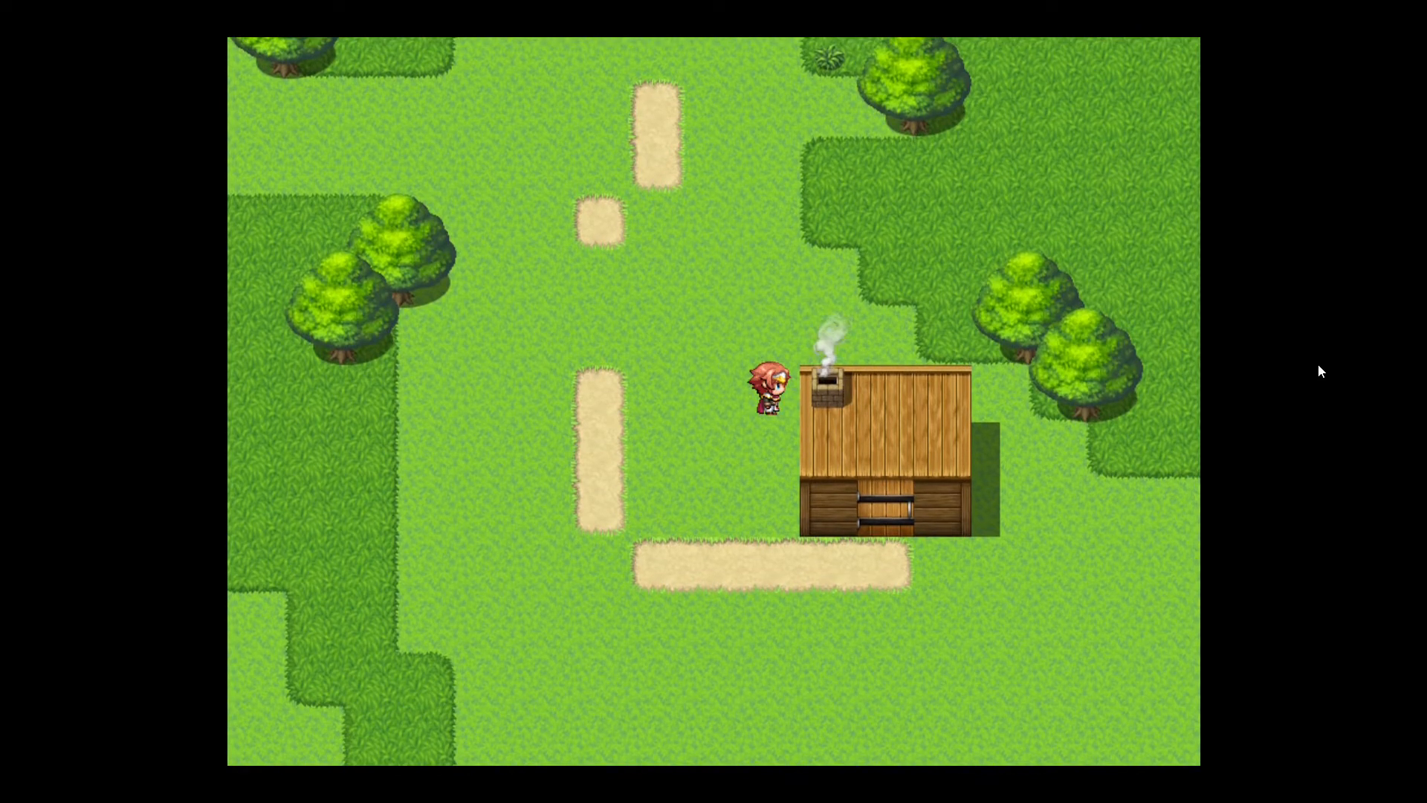
Walk the character down along the house to its front door and enter.
{"action": "key", "text": "Down"}
{"action": "key", "text": "Down"}
{"action": "key", "text": "Down"}
{"action": "key", "text": "Right"}
{"action": "key", "text": "Right"}
{"action": "key", "text": "Up"}
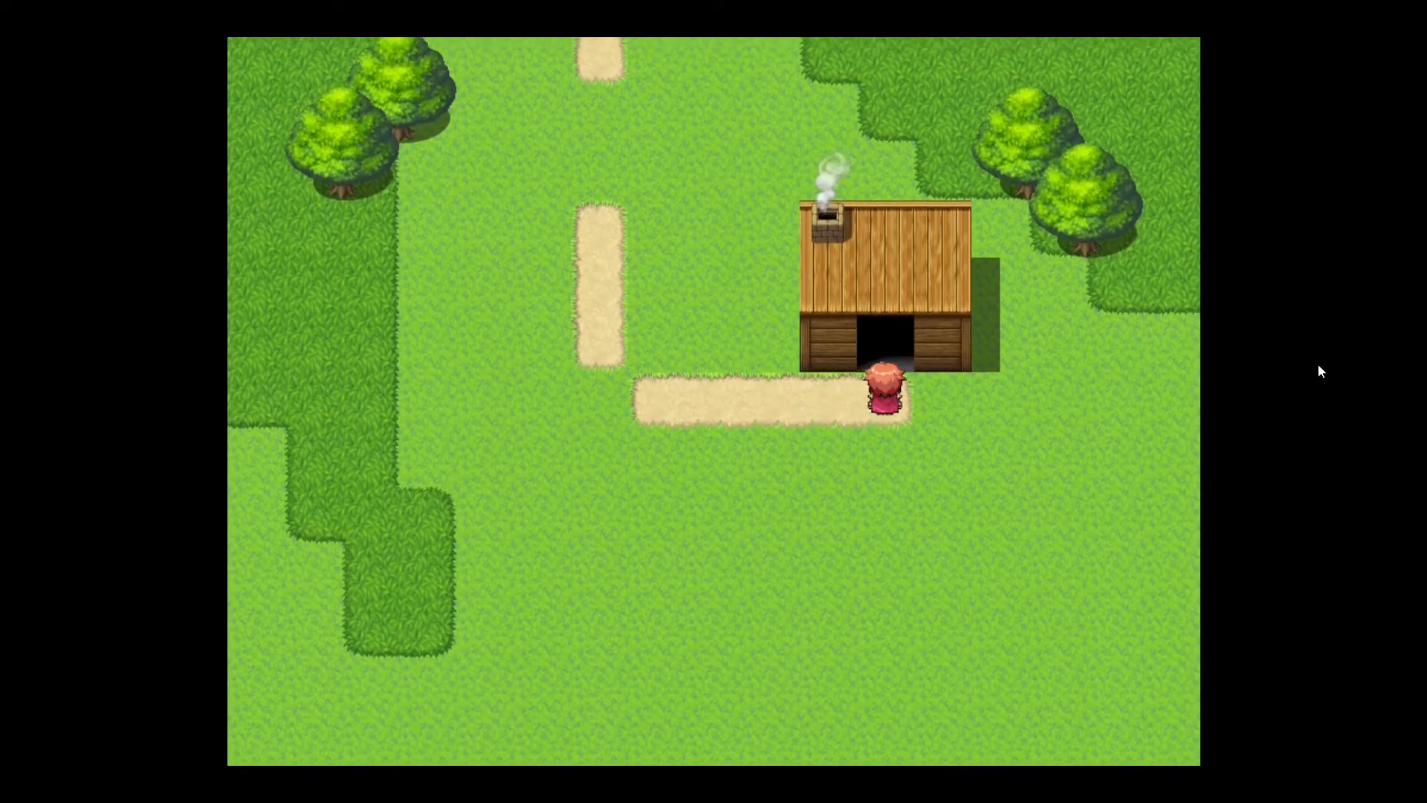
{"action": "key", "text": "Up"}
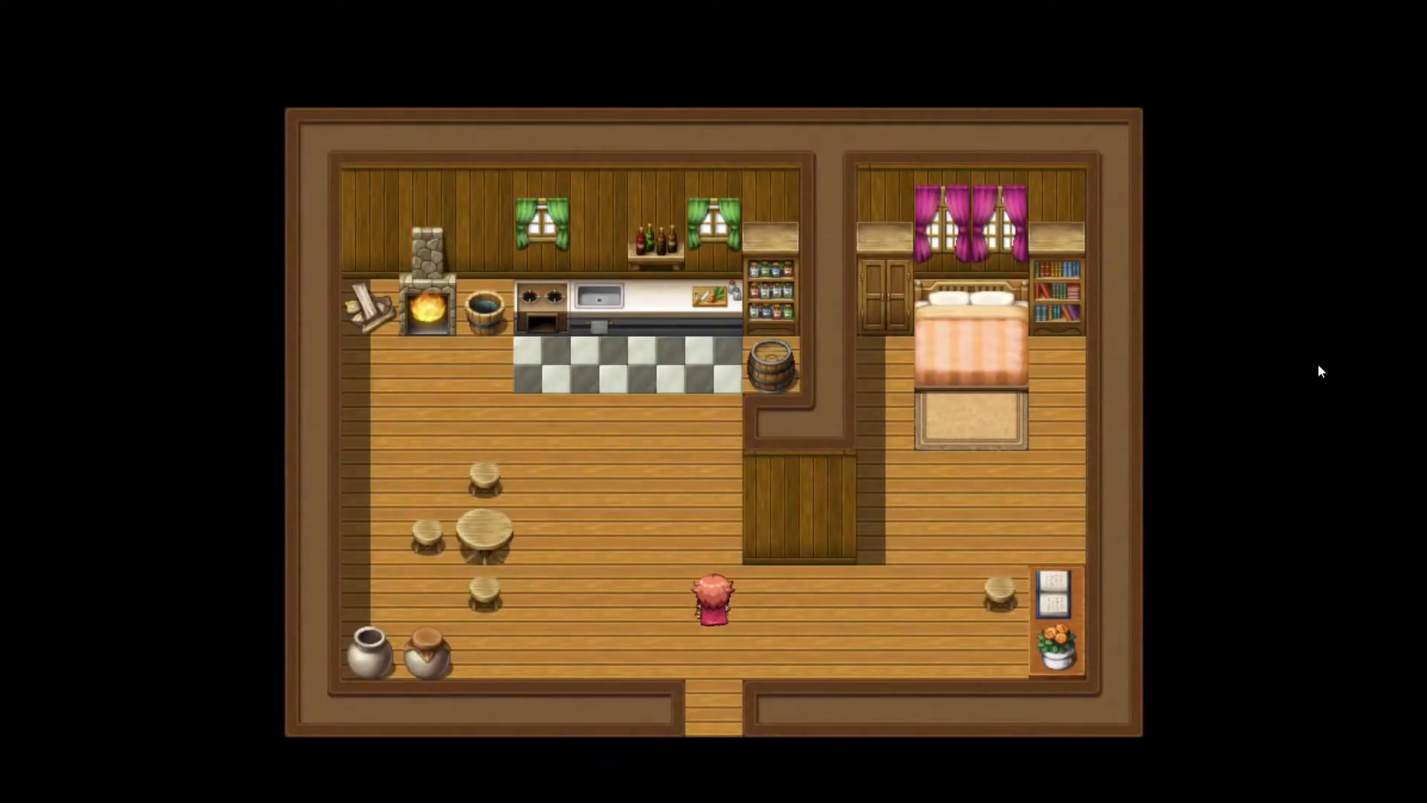
Walk the character across the room to the burning fireplace beside the kitchen.
{"action": "key", "text": "Left"}
{"action": "key", "text": "Up"}
{"action": "key", "text": "Up"}
{"action": "key", "text": "Up"}
{"action": "key", "text": "Left"}
{"action": "key", "text": "Left"}
{"action": "key", "text": "Left"}
{"action": "key", "text": "Left"}
{"action": "key", "text": "Left"}
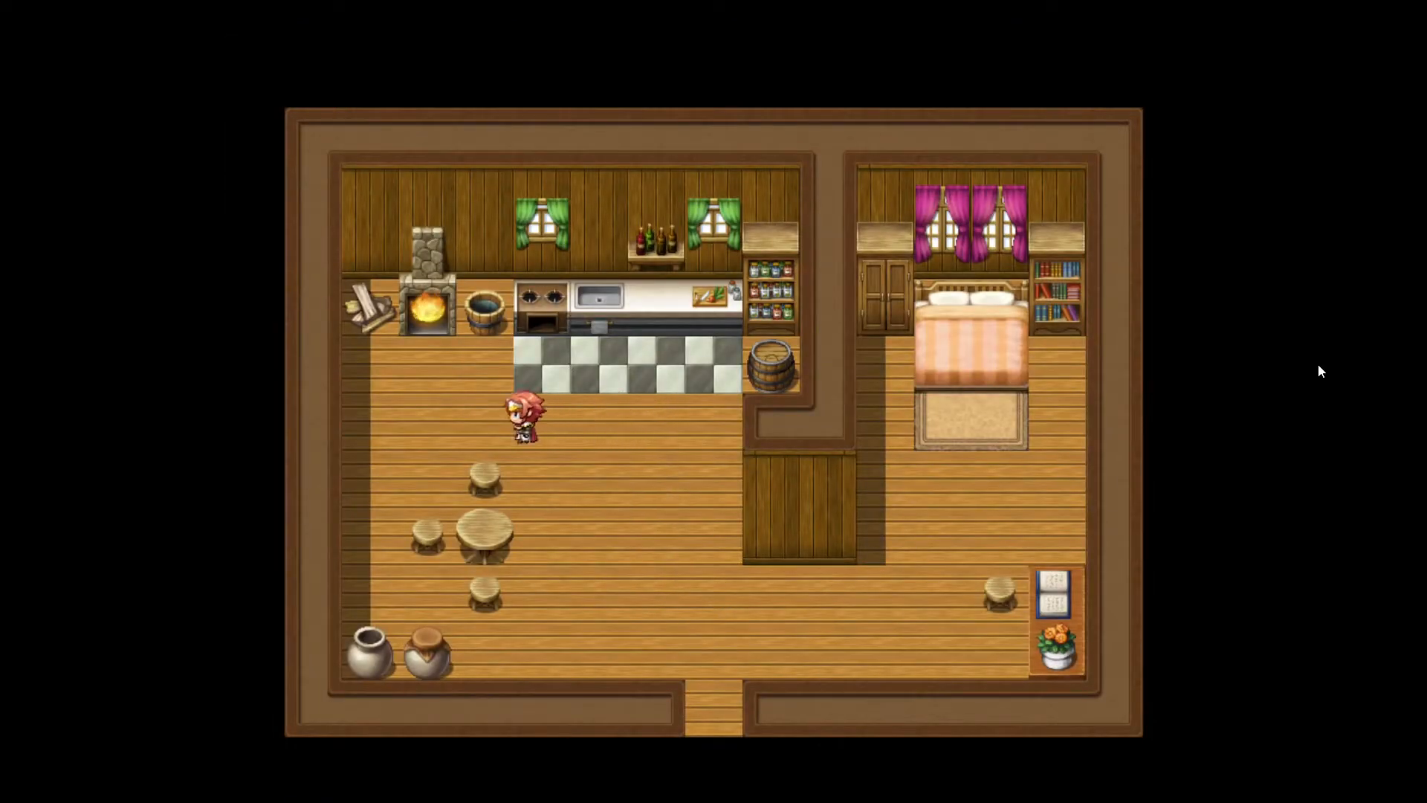
{"action": "key", "text": "Up"}
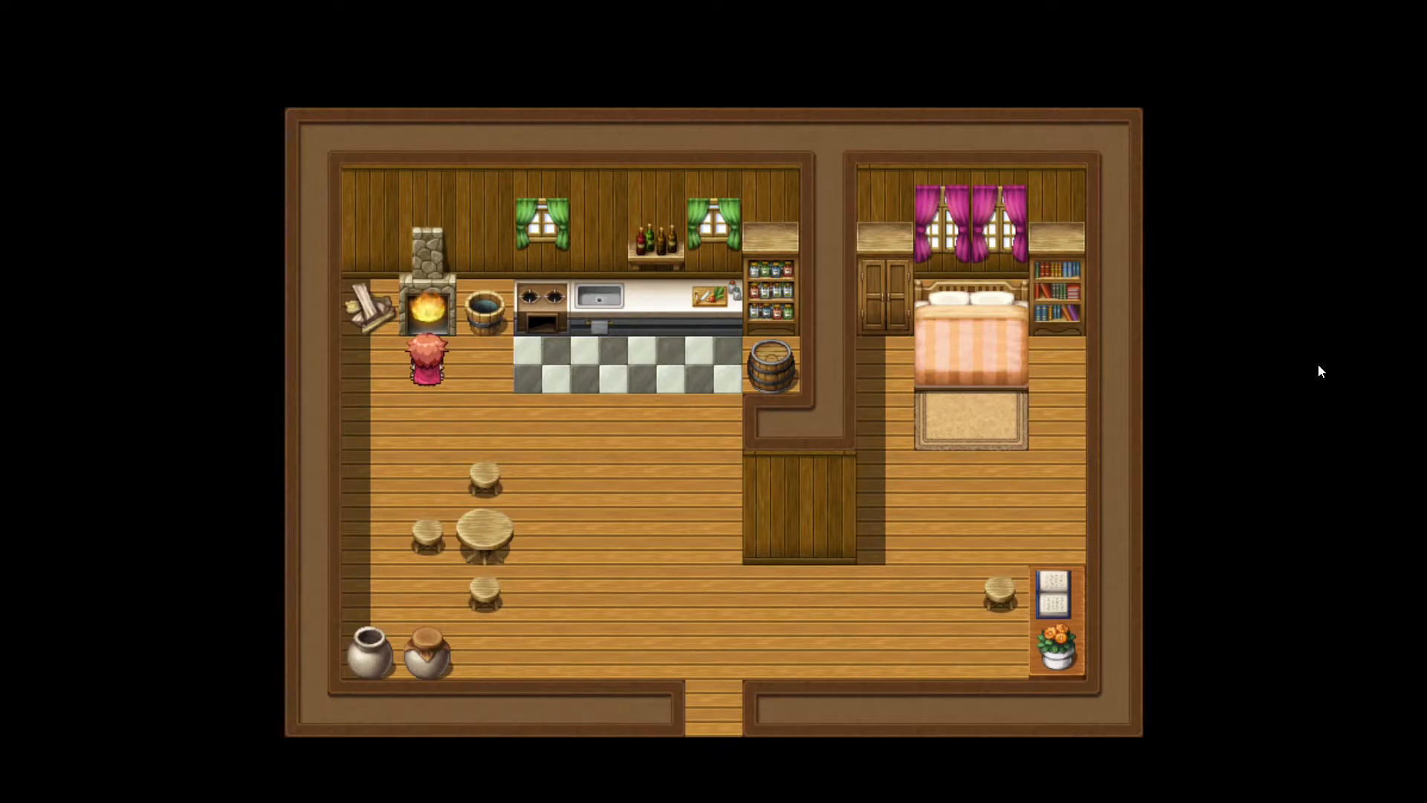
View the animated fire from both sides of the fireplace, step away into the room and end the playtest.
{"action": "key", "text": "Left"}
{"action": "key", "text": "Right"}
{"action": "key", "text": "Right"}
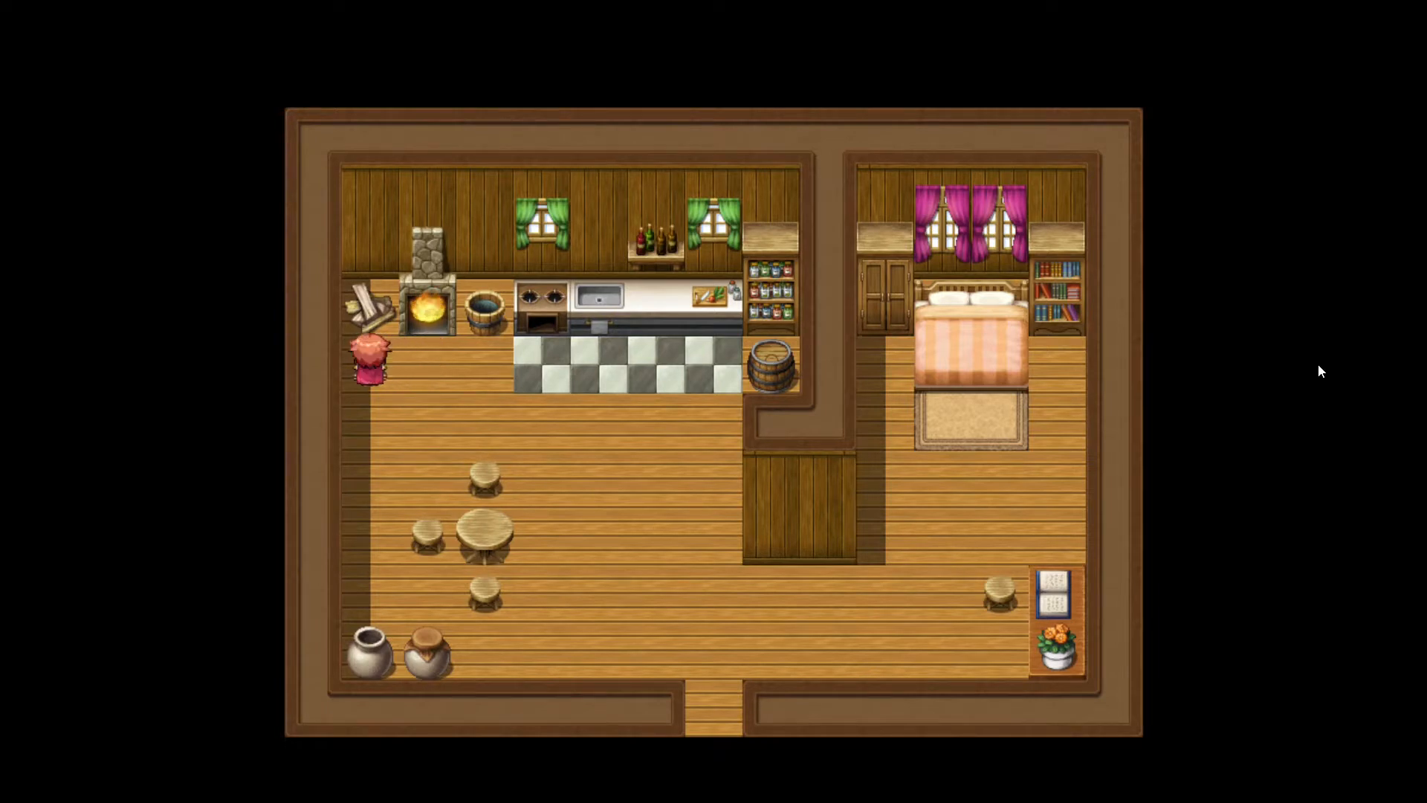
{"action": "key", "text": "Left"}
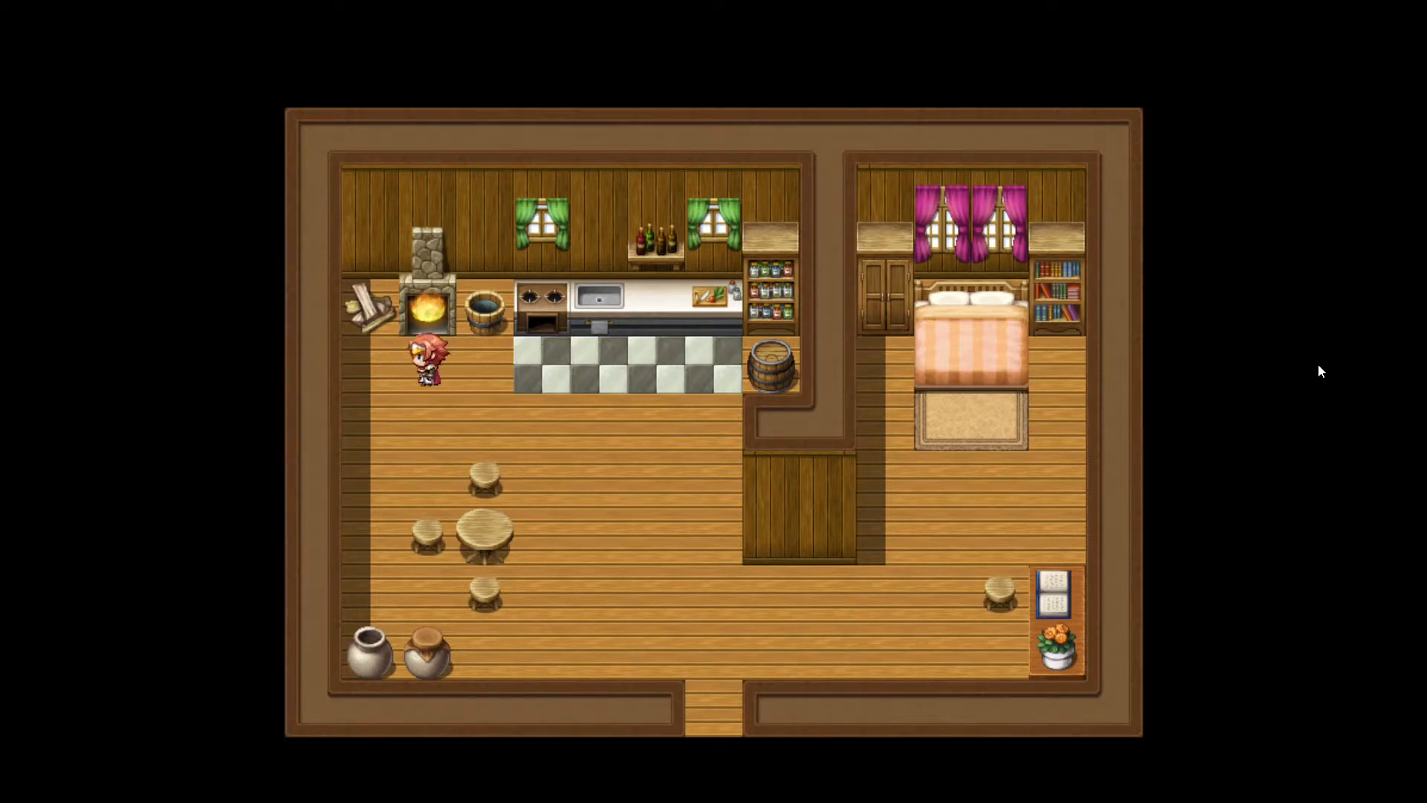
{"action": "key", "text": "Up"}
{"action": "key", "text": "Right"}
{"action": "key", "text": "Right"}
{"action": "key", "text": "Right"}
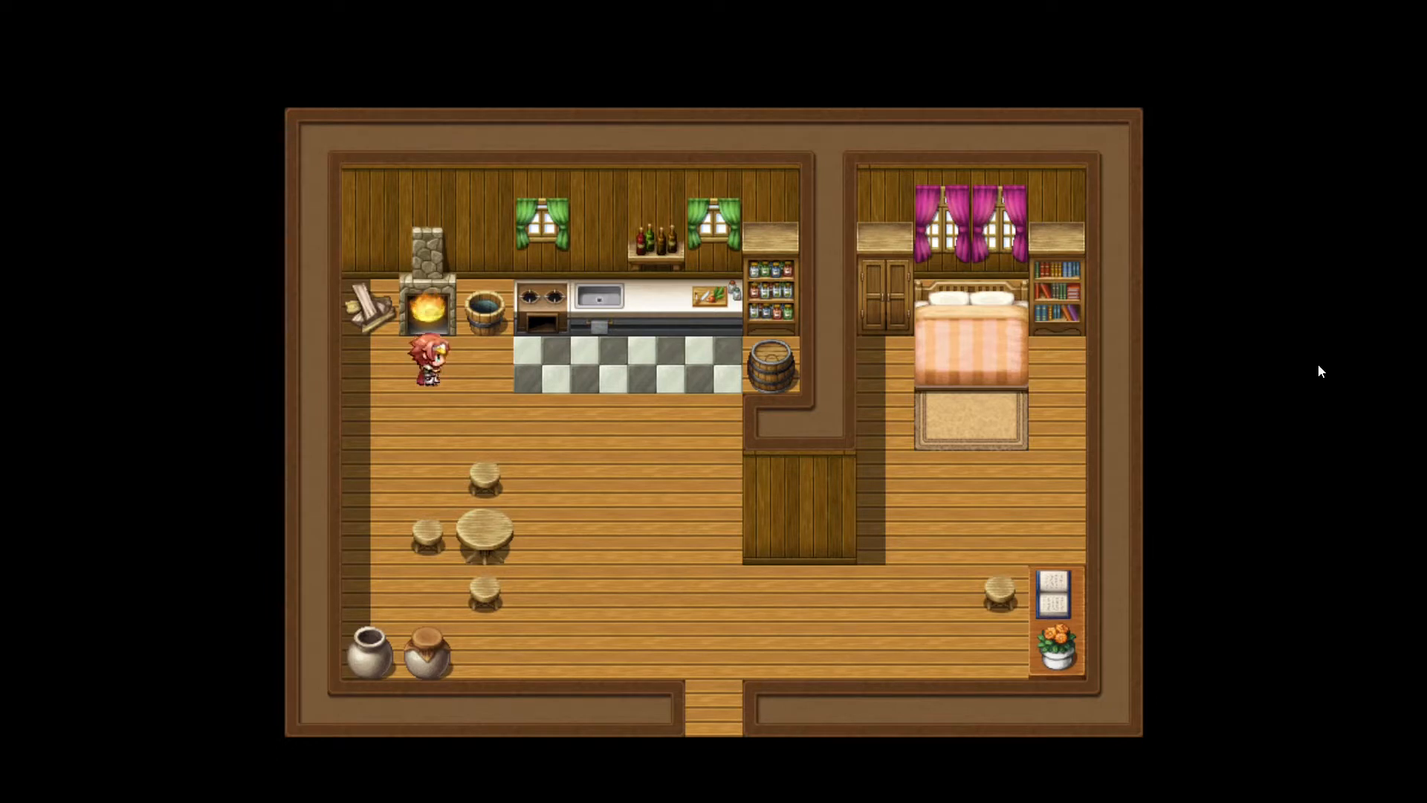
{"action": "key", "text": "Down"}
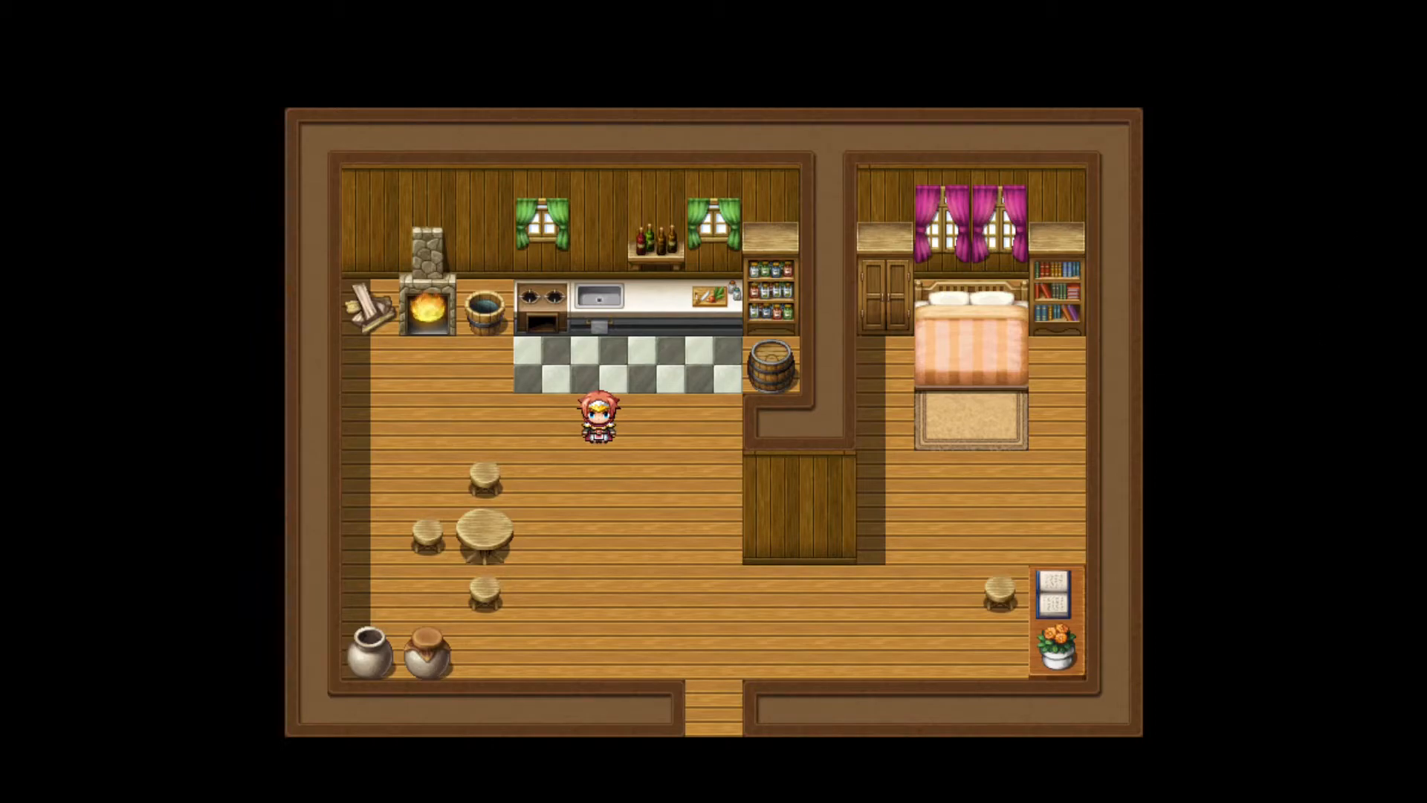
{"action": "key", "text": "alt+F4"}
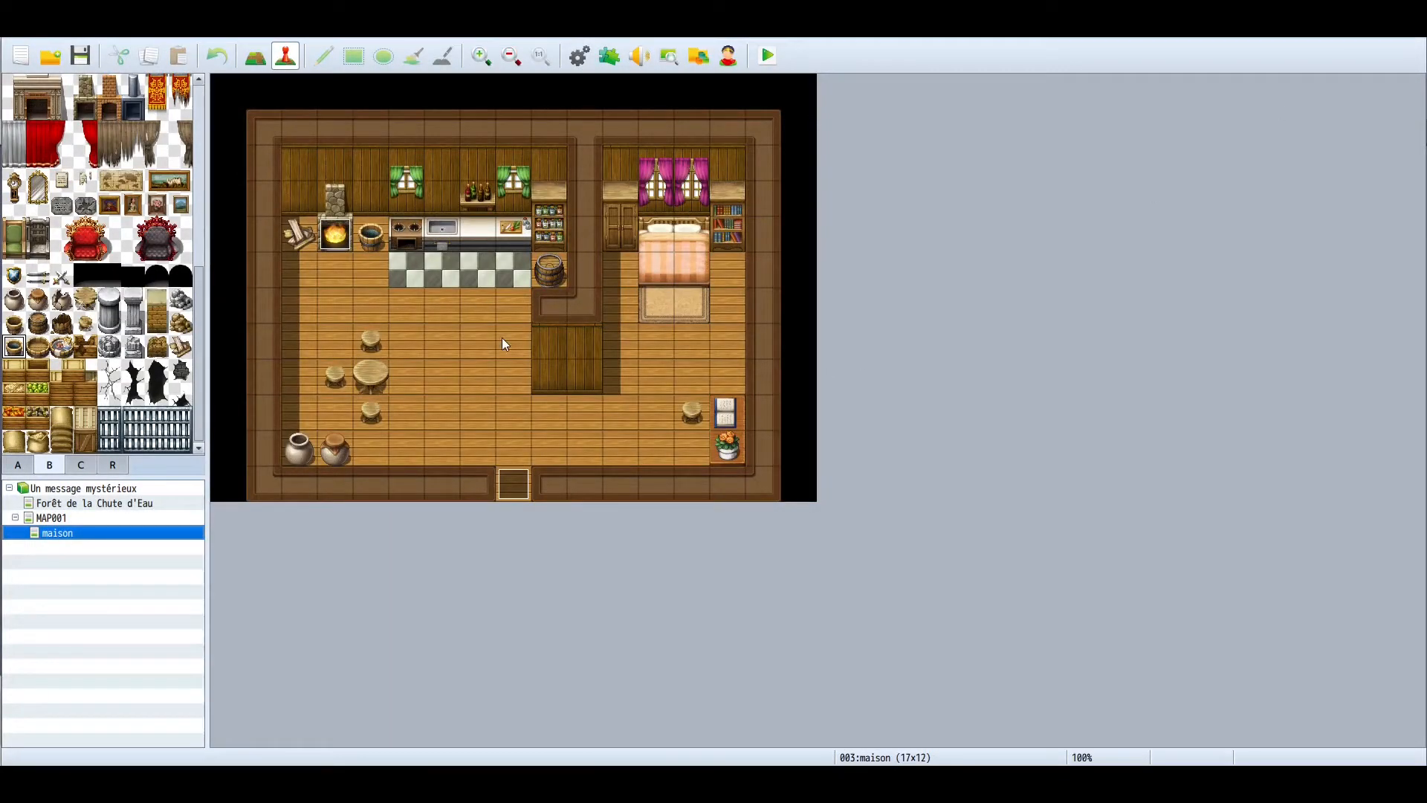
Move the existing fire event from the fireplace to floor tile 6,6 and create a new event in the fireplace at 3,4.
{"action": "left_click_drag", "start_coordinate": [334, 234], "coordinate": [443, 319]}
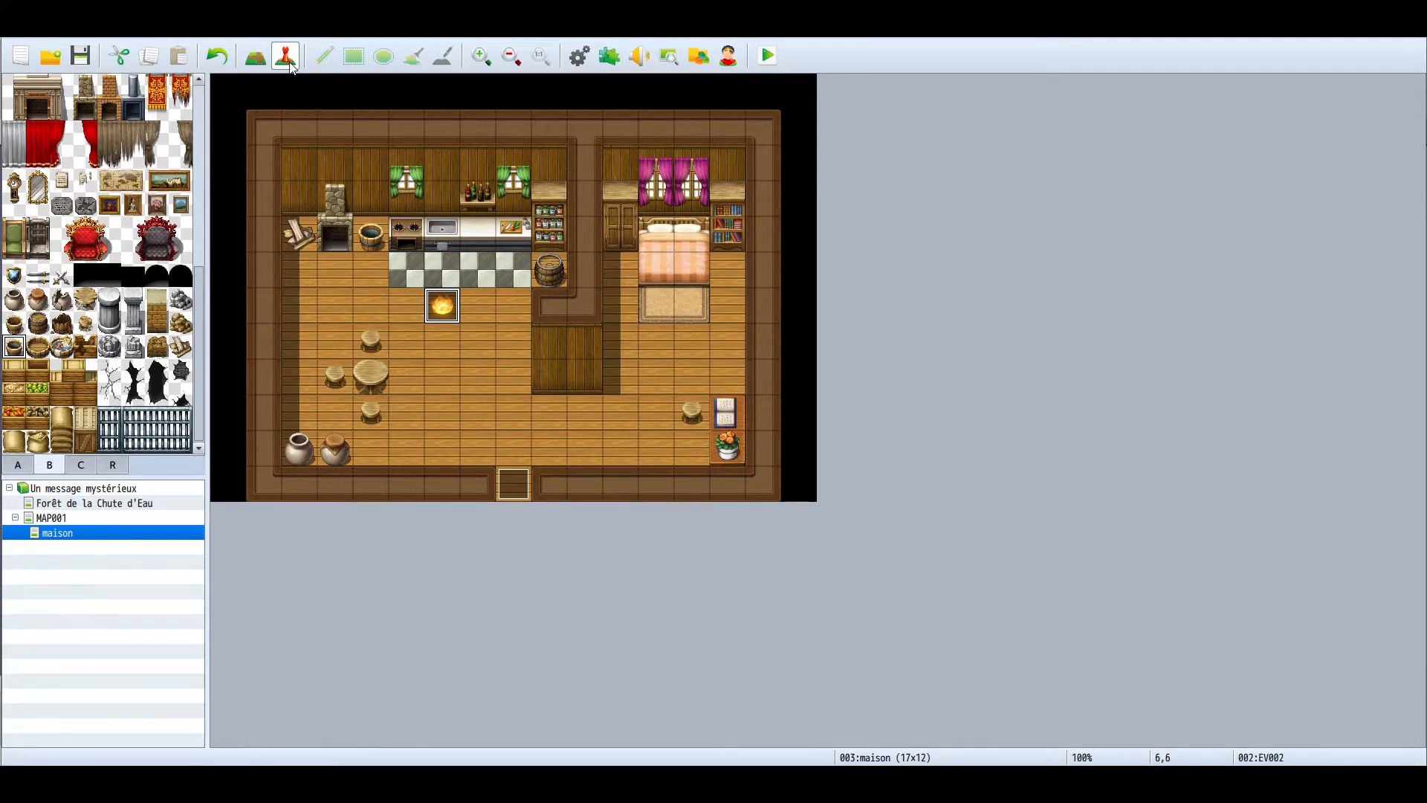
{"action": "double_click", "coordinate": [337, 234]}
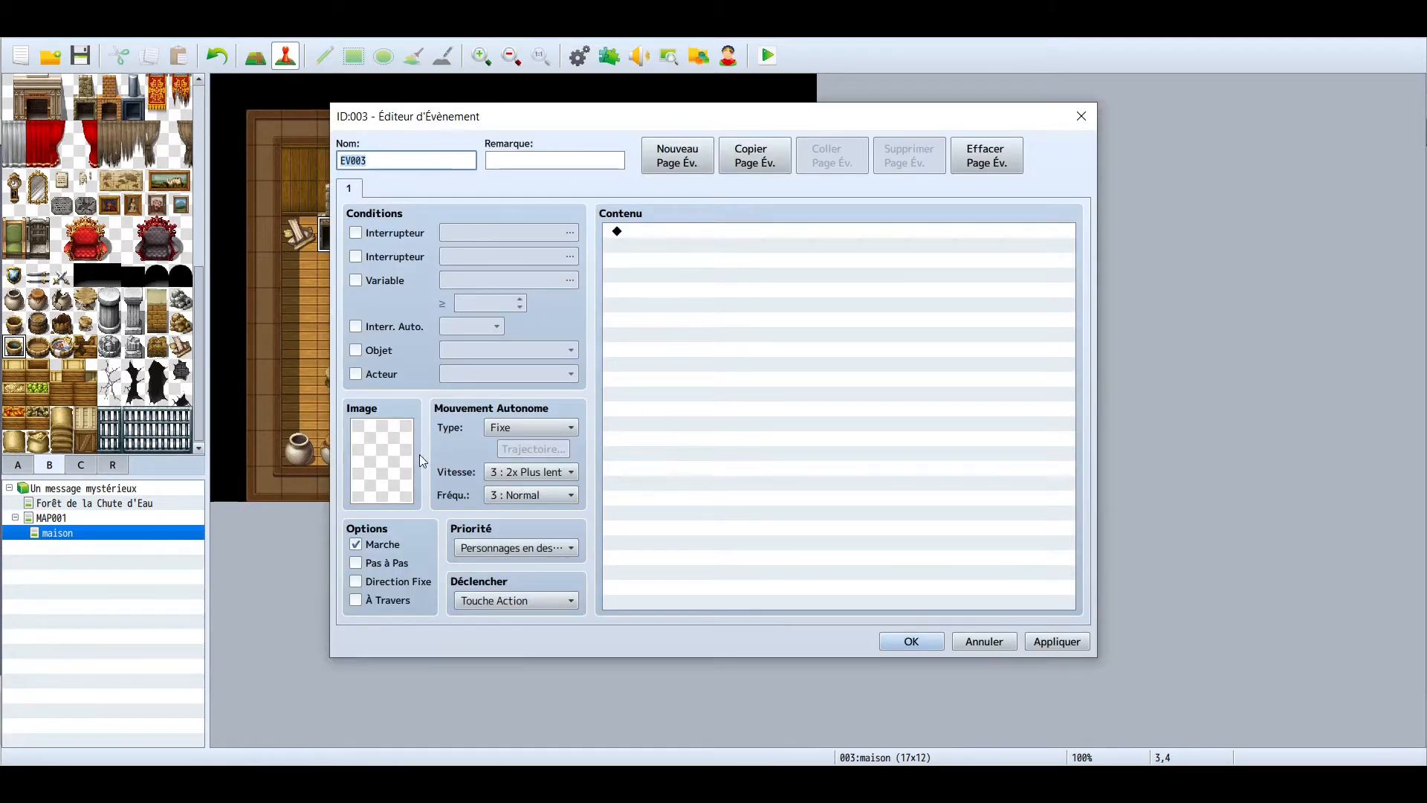
Set the new event's image to the small orange fire in the second row of the !Flame sheet.
{"action": "double_click", "coordinate": [394, 453]}
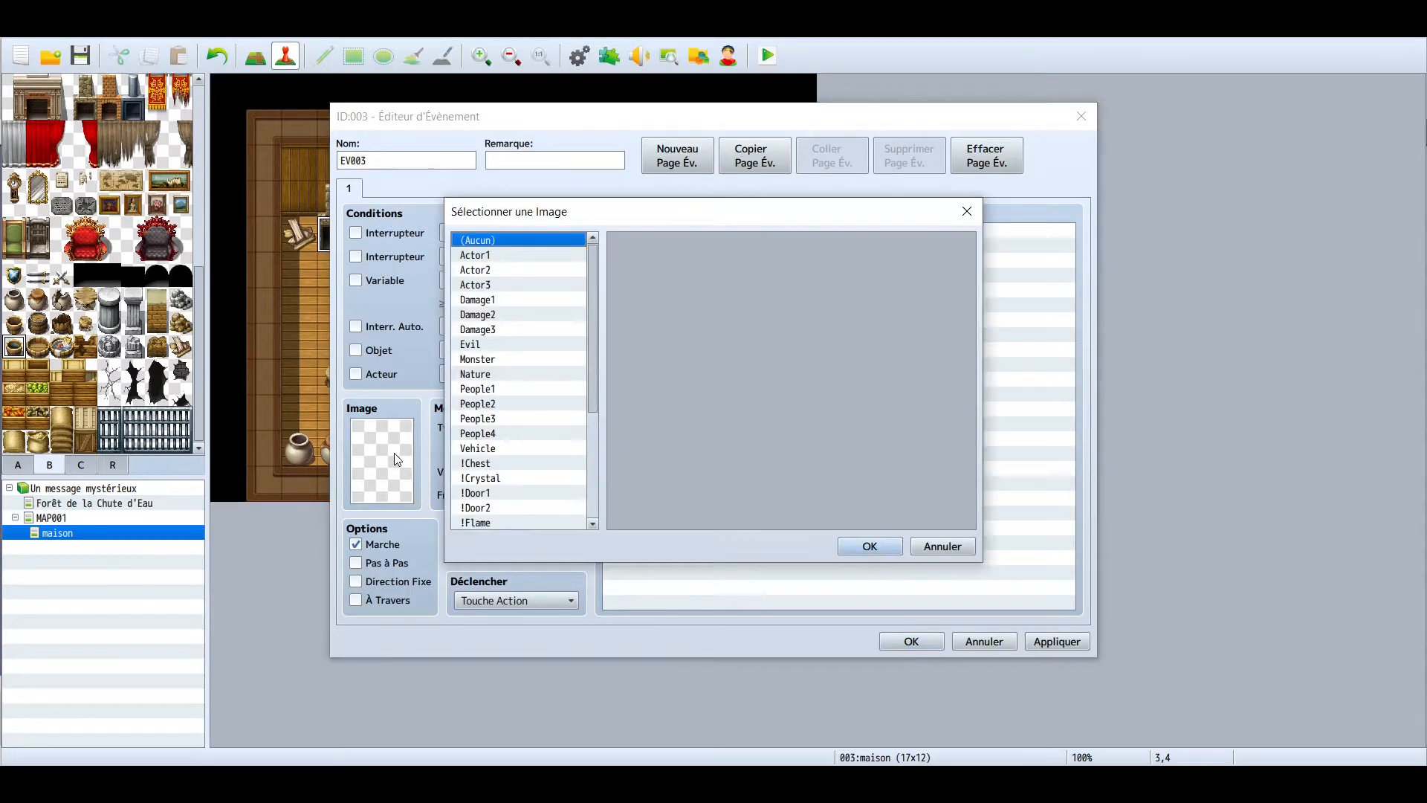
{"action": "left_click_drag", "start_coordinate": [592, 385], "coordinate": [602, 447]}
{"action": "left_click", "coordinate": [531, 418]}
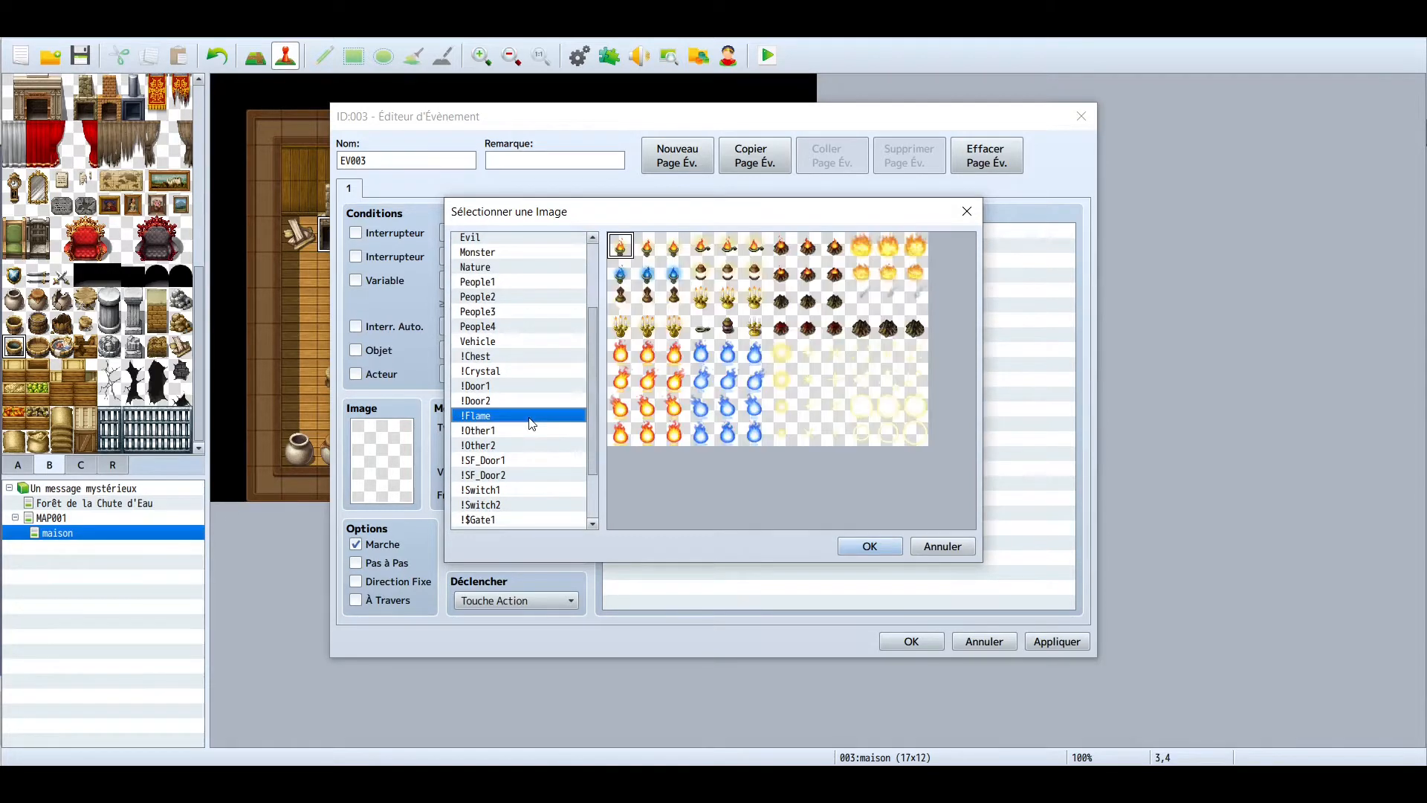
{"action": "left_click", "coordinate": [886, 275]}
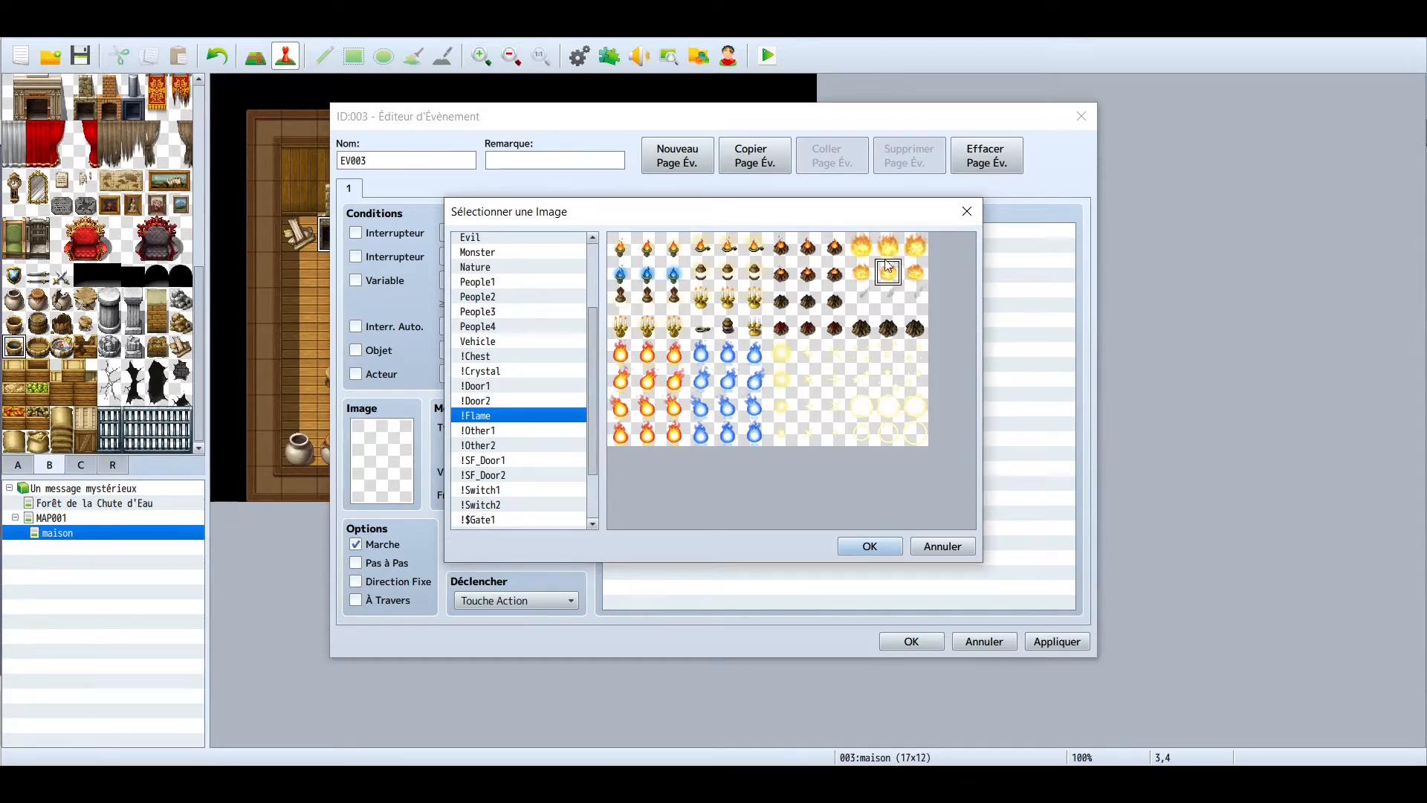
{"action": "left_click", "coordinate": [510, 433]}
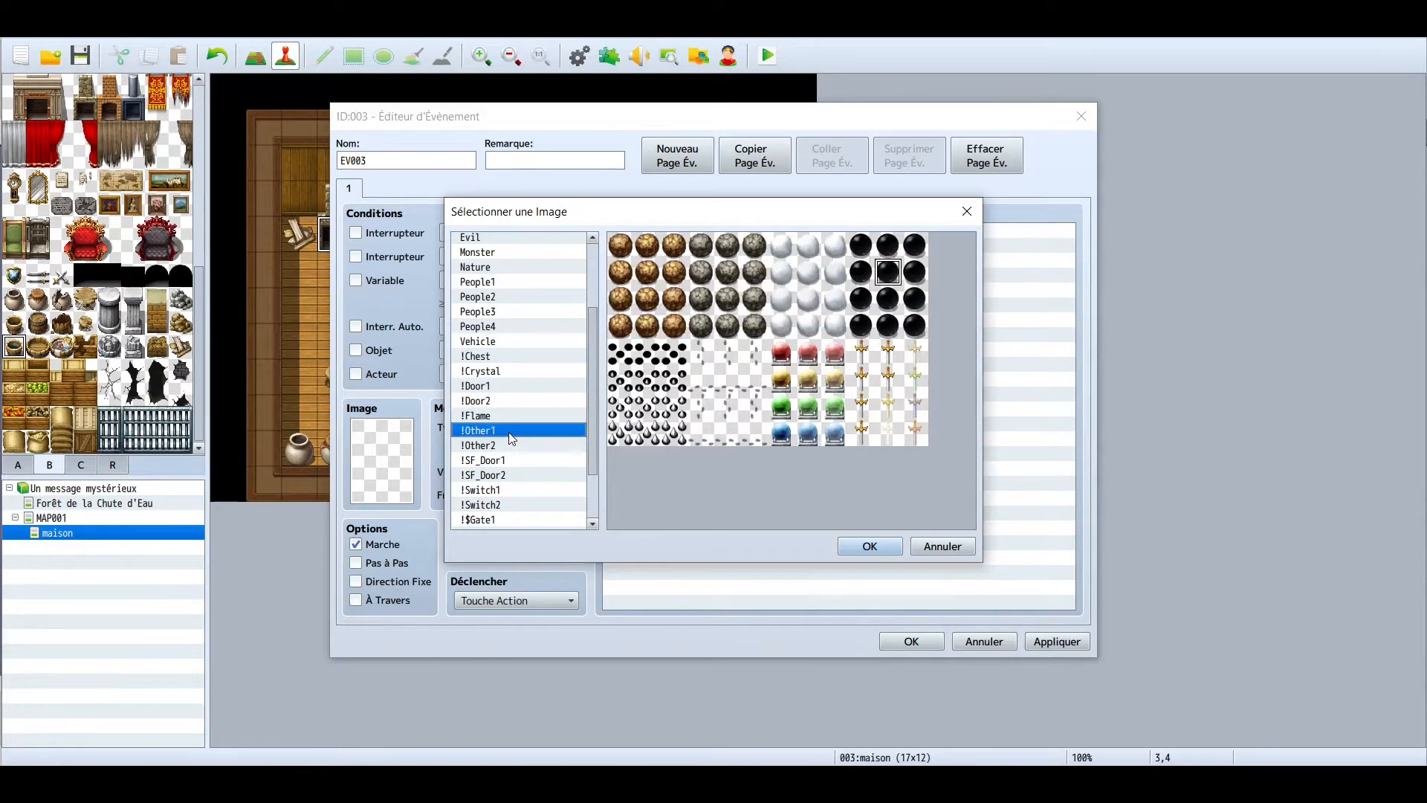
{"action": "left_click", "coordinate": [495, 446]}
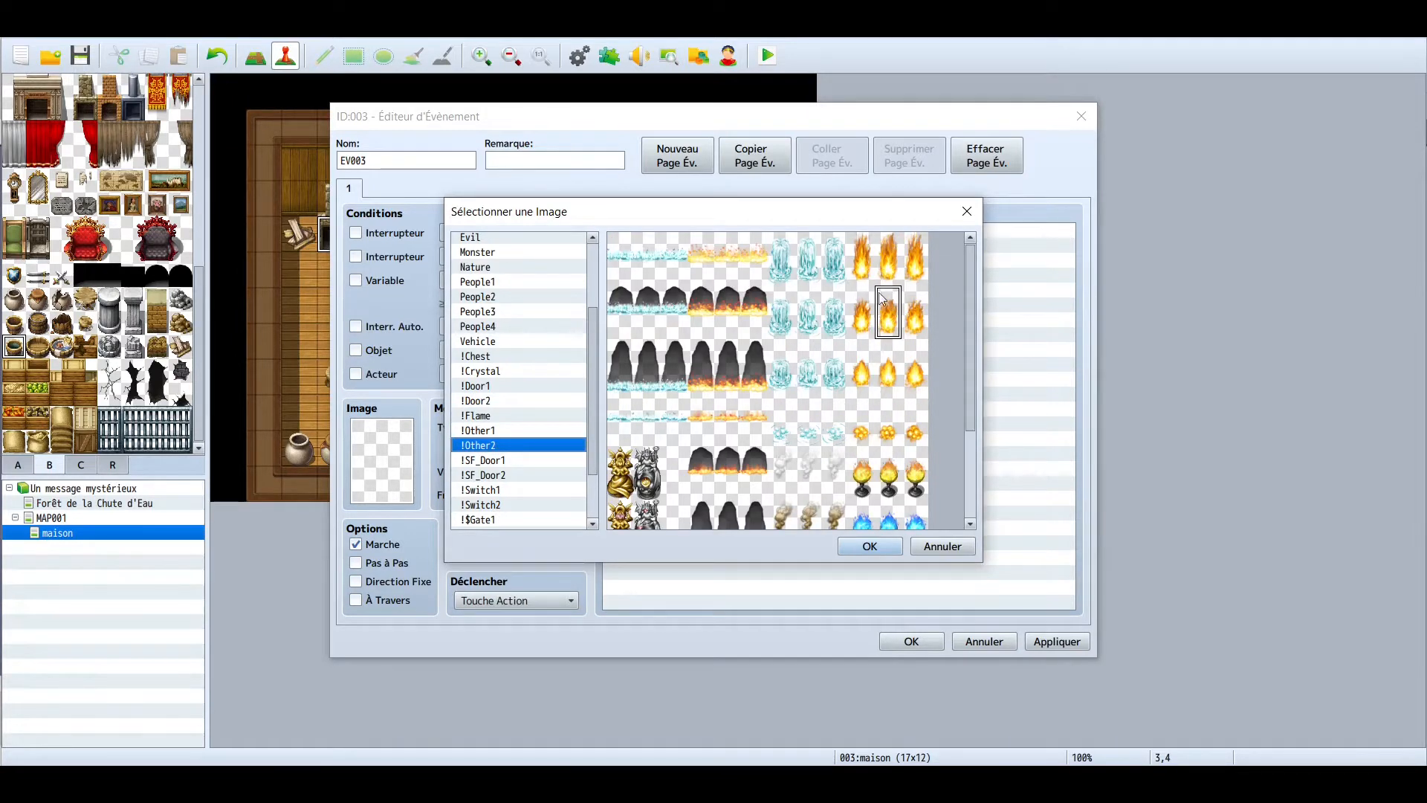
{"action": "left_click", "coordinate": [542, 430]}
{"action": "left_click", "coordinate": [543, 416]}
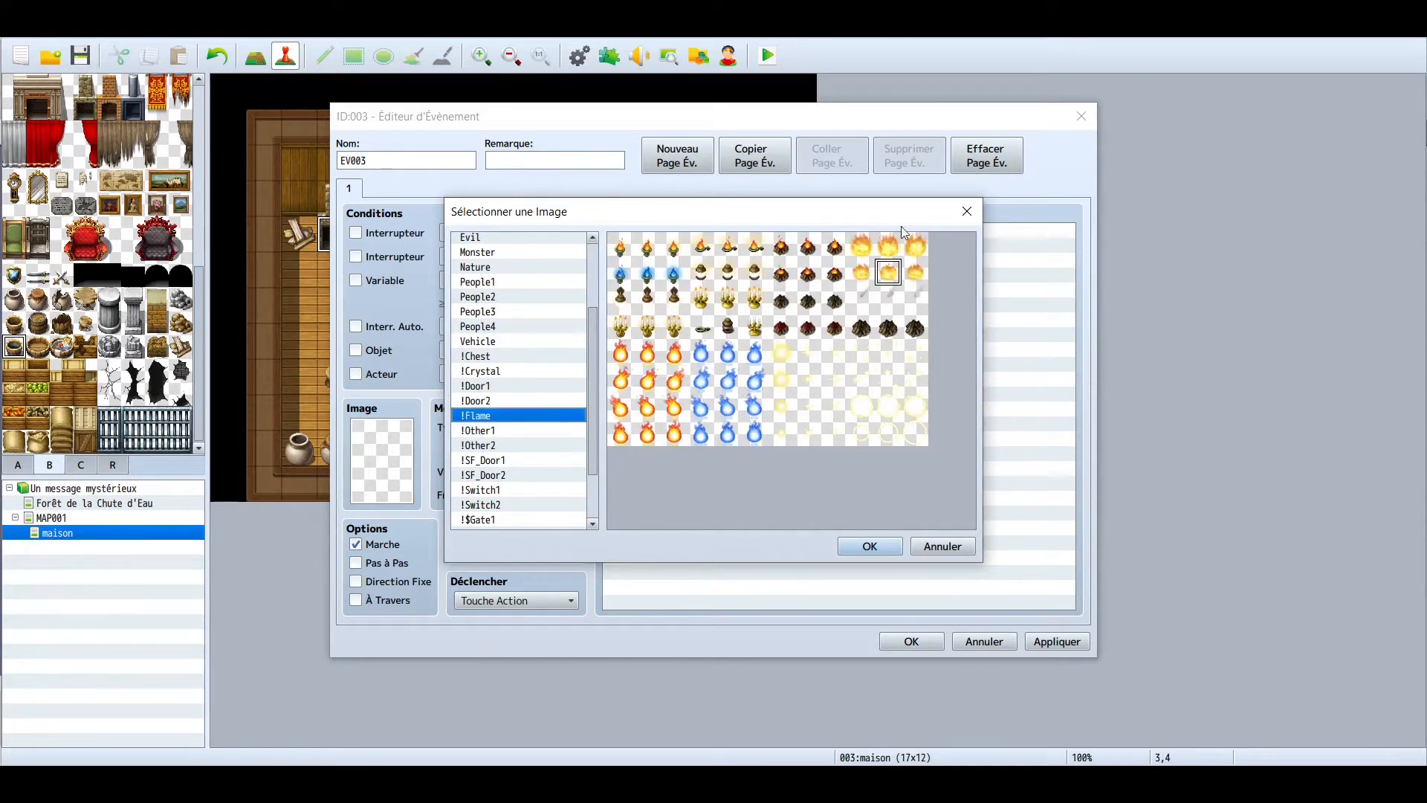
{"action": "double_click", "coordinate": [892, 277]}
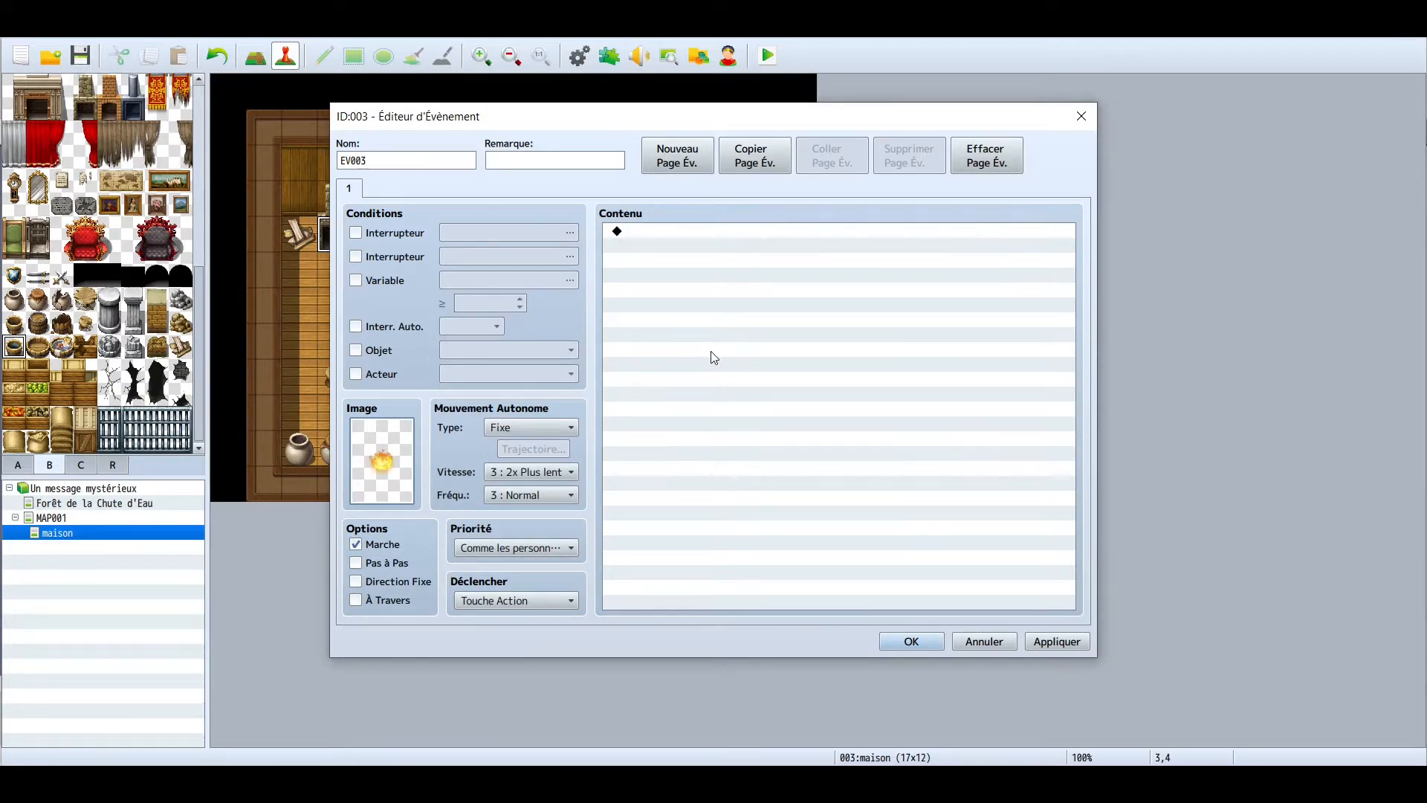
Enable Pas à Pas for the fireplace event, set its Vitesse to 5 : 2x Plus rapide, confirm it and save the project.
{"action": "left_click", "coordinate": [358, 564]}
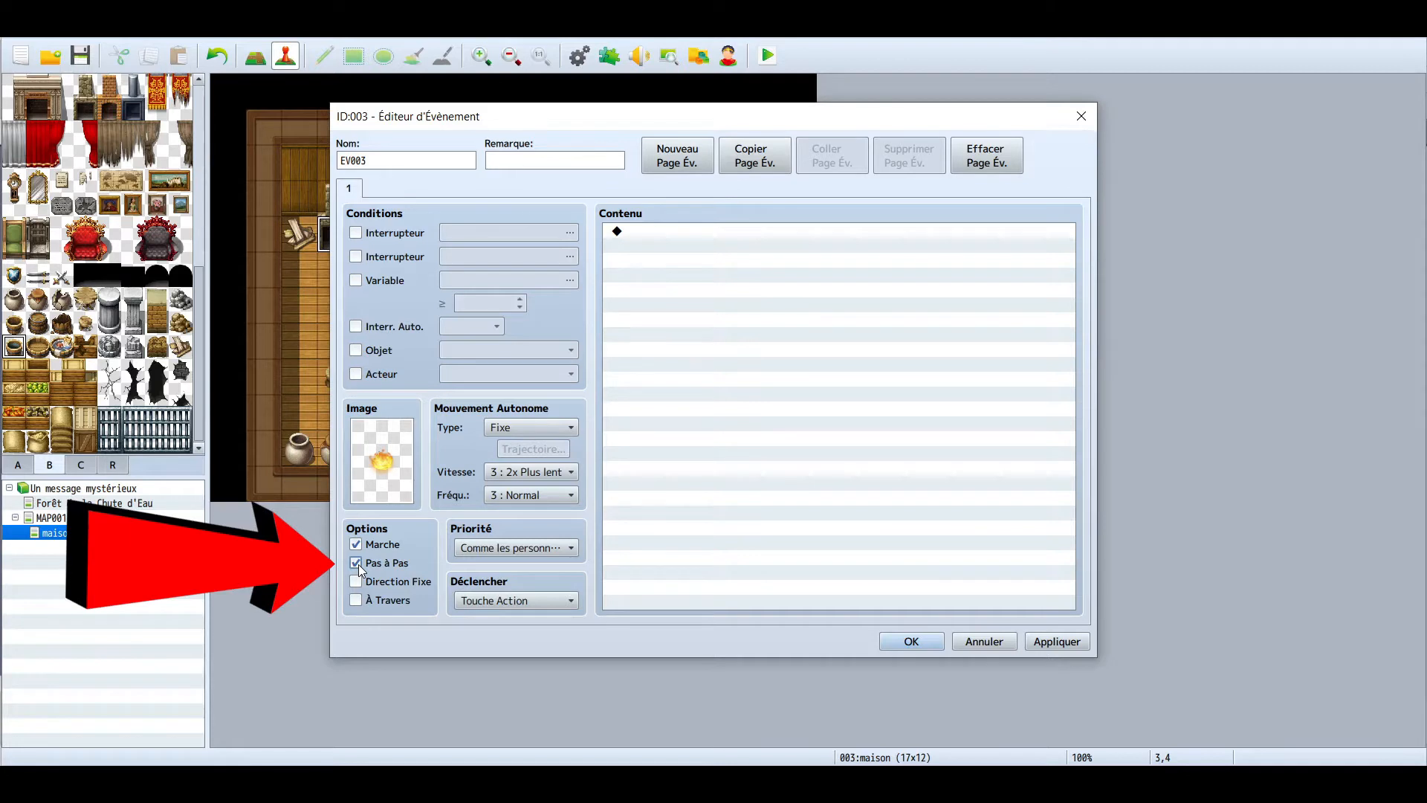
{"action": "left_click", "coordinate": [530, 472]}
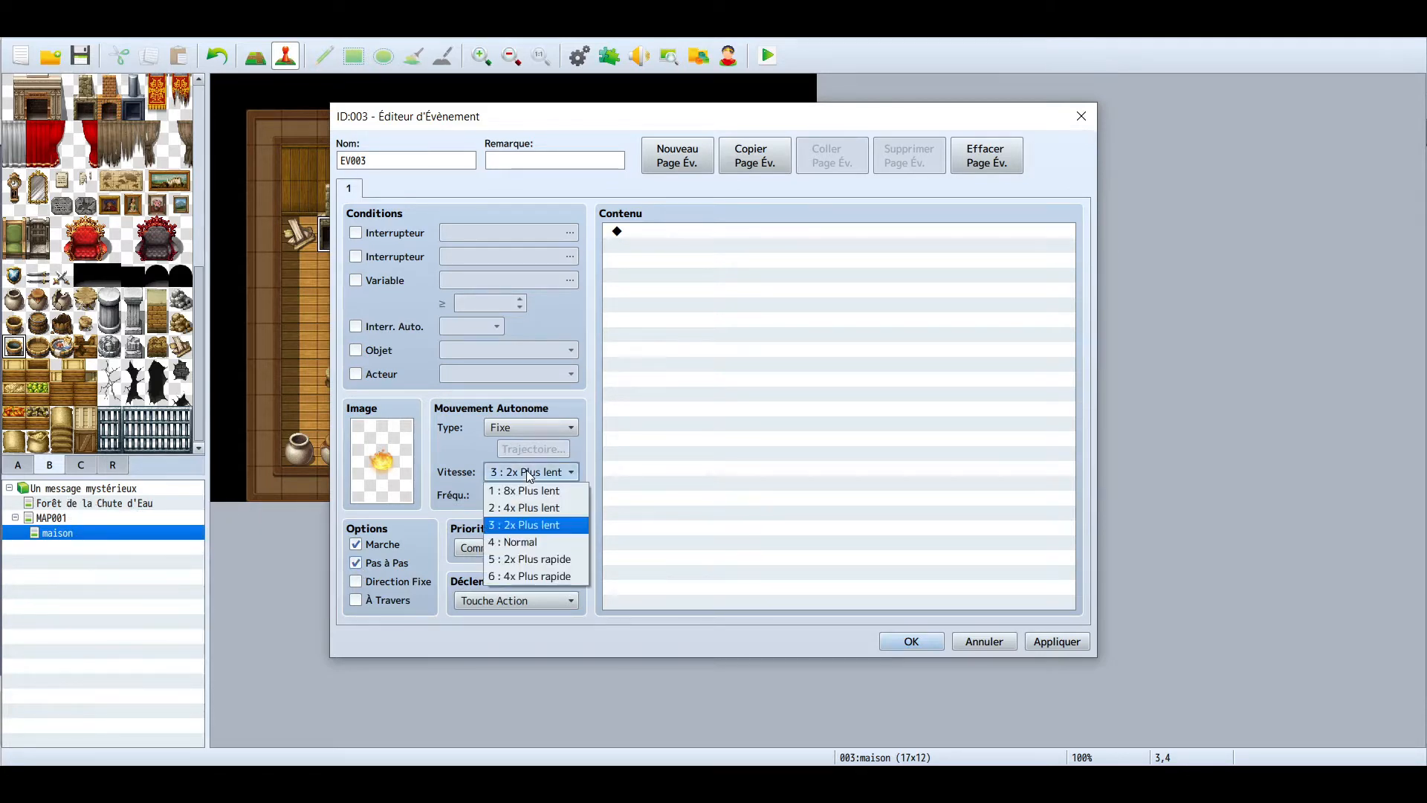
{"action": "left_click", "coordinate": [543, 560]}
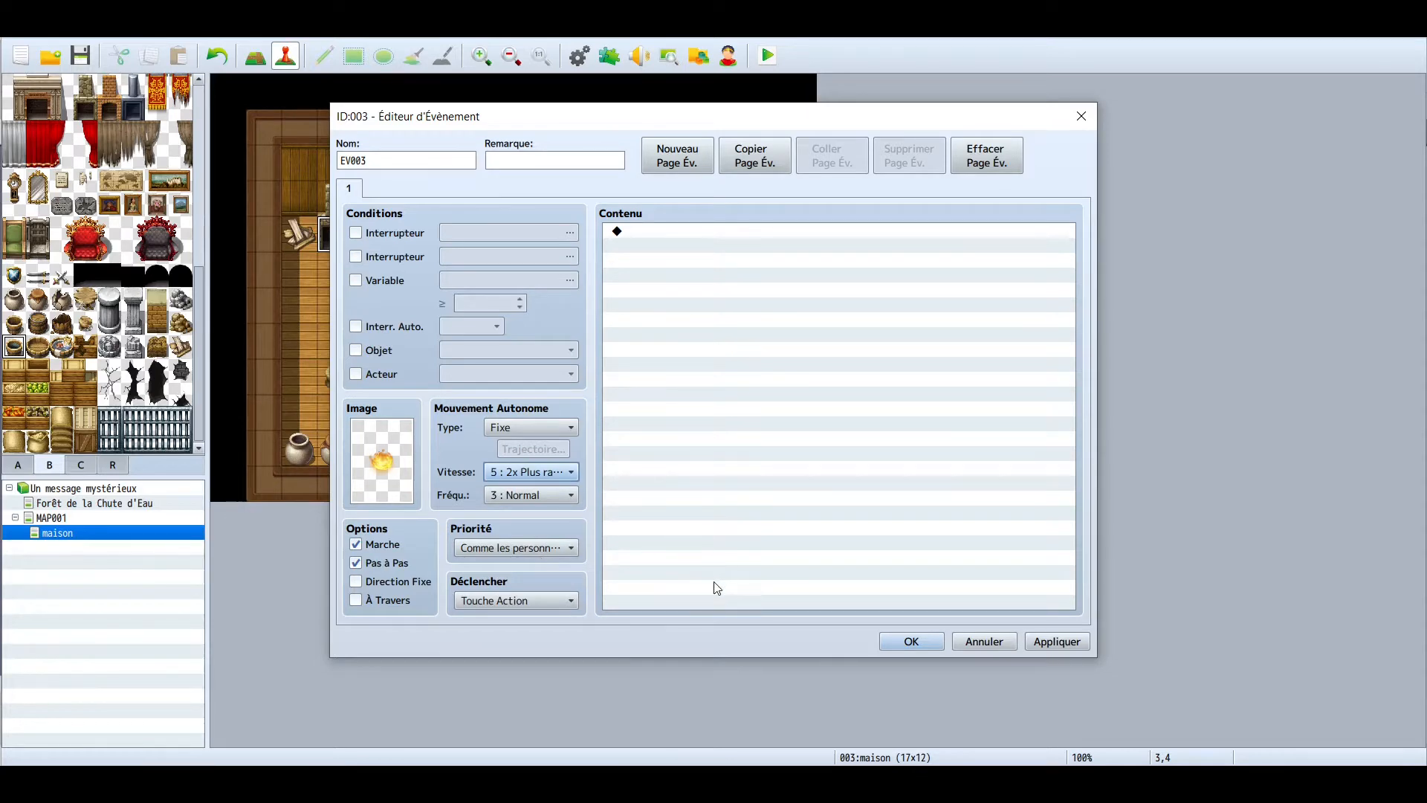
{"action": "left_click", "coordinate": [902, 641]}
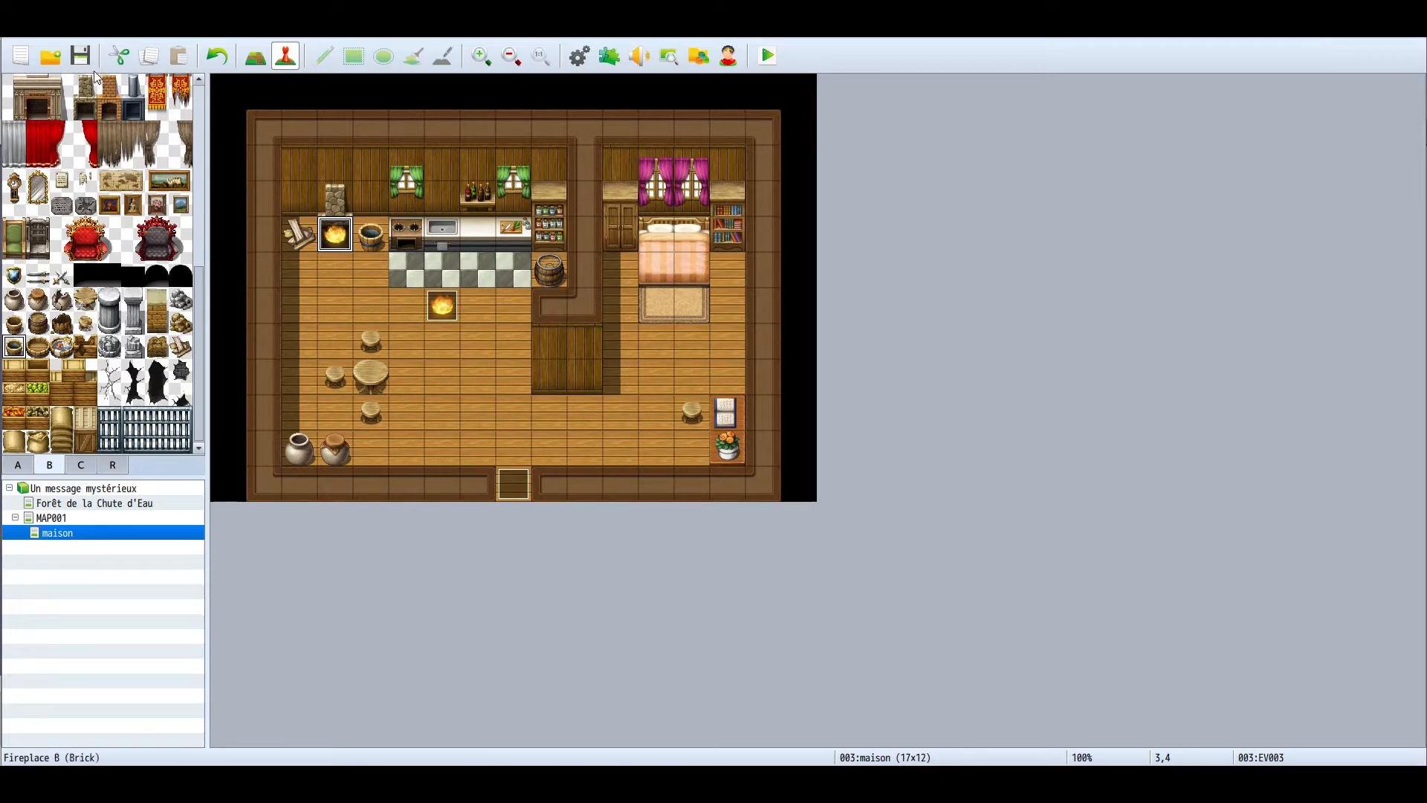
{"action": "left_click", "coordinate": [81, 56]}
Check the animation and speed settings of the fire event on the floor.
{"action": "double_click", "coordinate": [444, 311]}
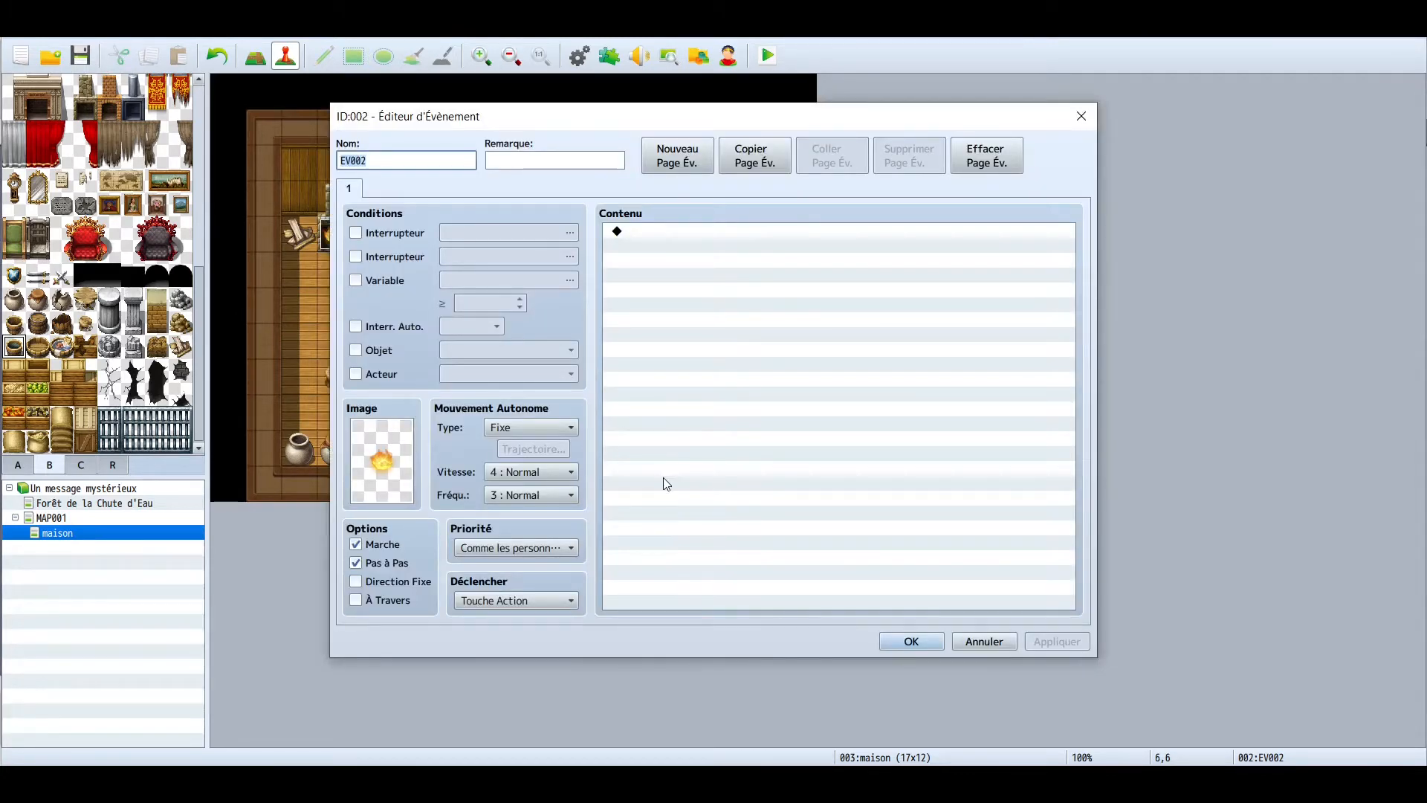
{"action": "left_click", "coordinate": [887, 641]}
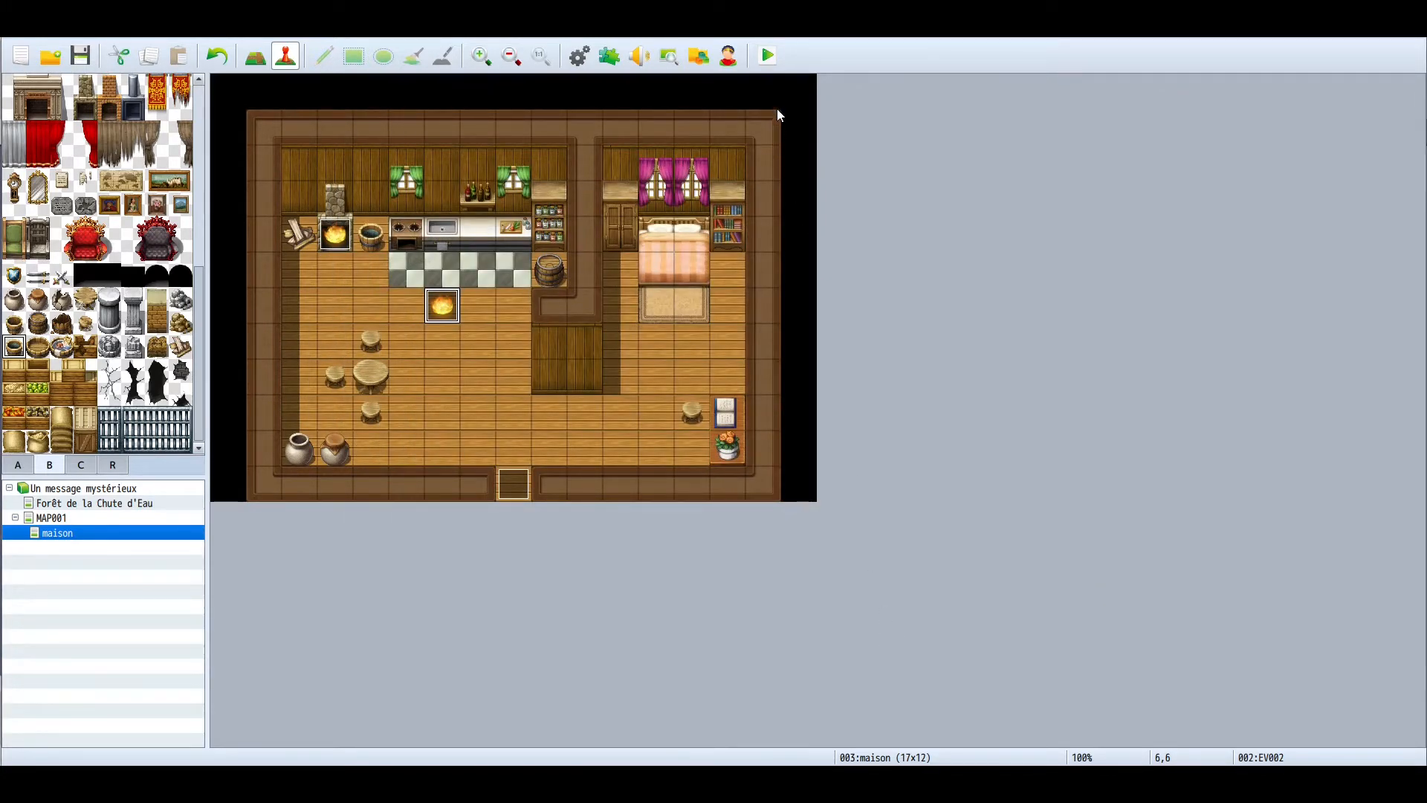
Launch a playtest, saving the modifications, and start a Nouvelle Partie from the title screen.
{"action": "left_click", "coordinate": [773, 57]}
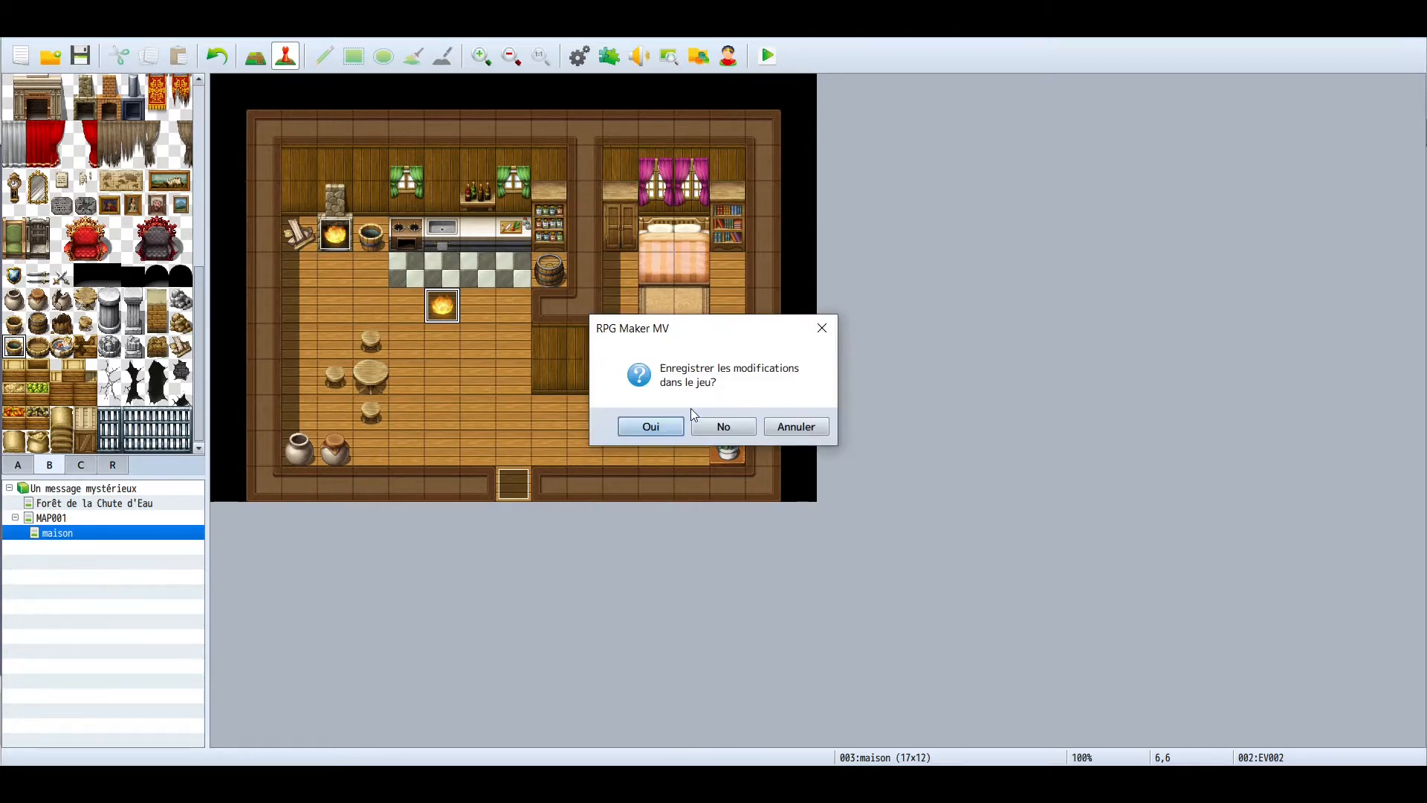
{"action": "left_click", "coordinate": [653, 427]}
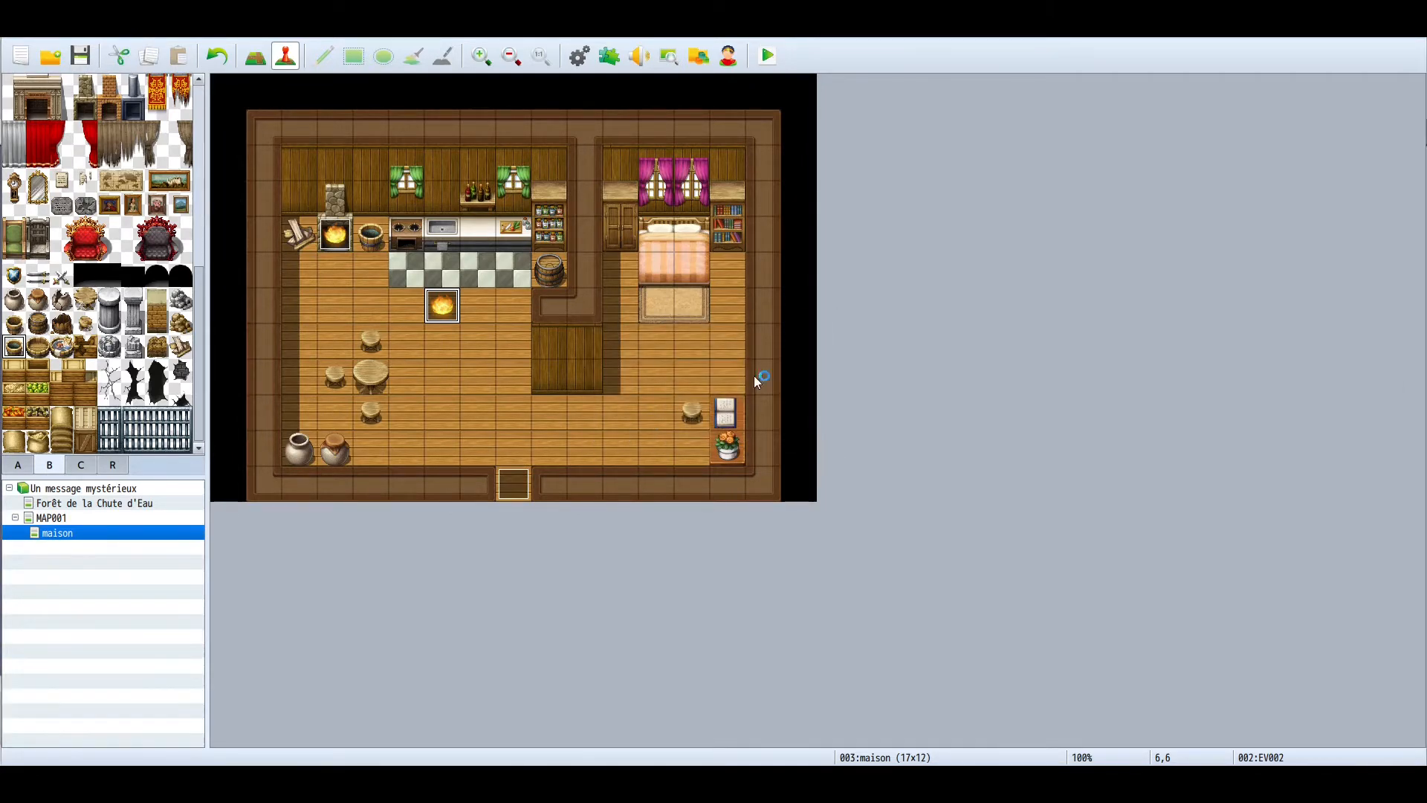
{"action": "left_click", "coordinate": [962, 153]}
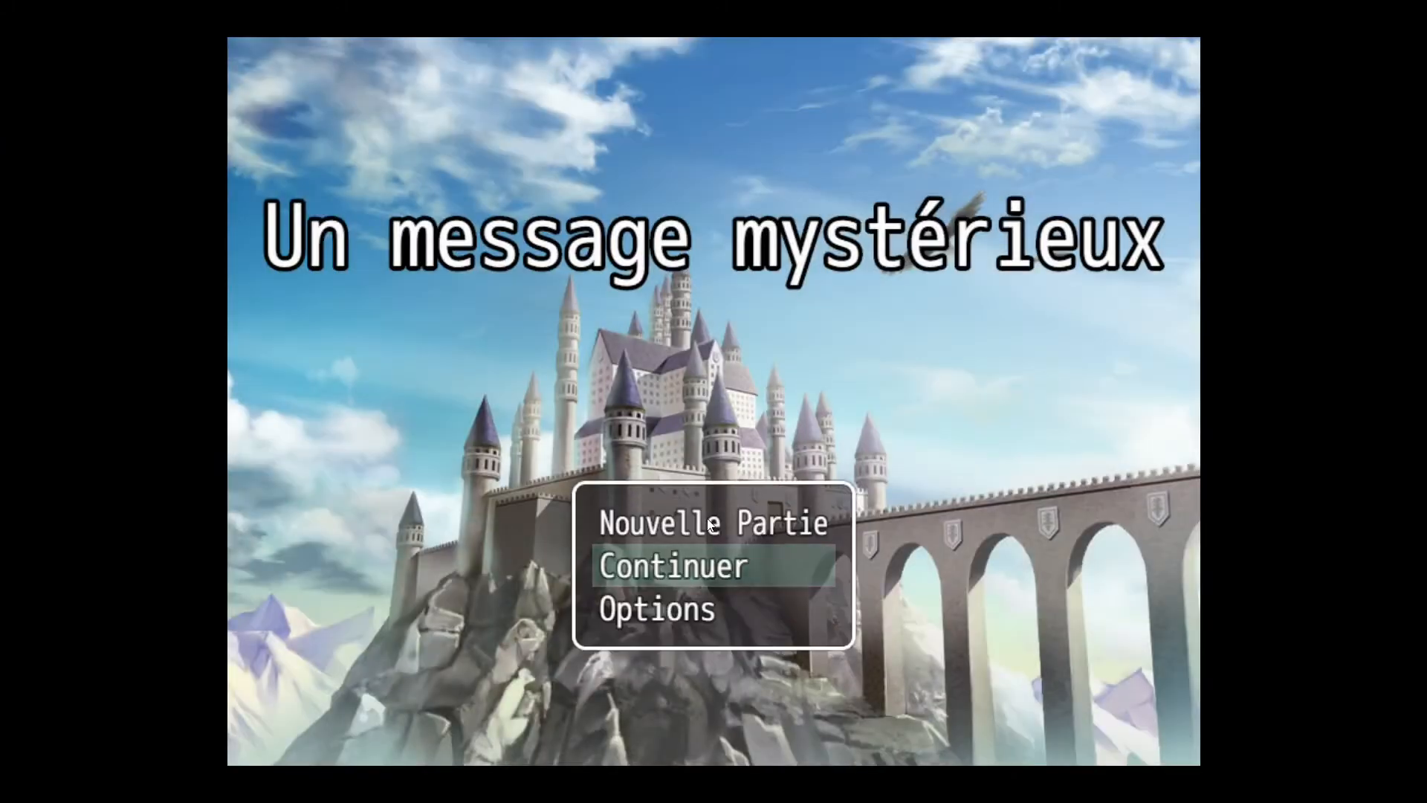
{"action": "double_click", "coordinate": [706, 519]}
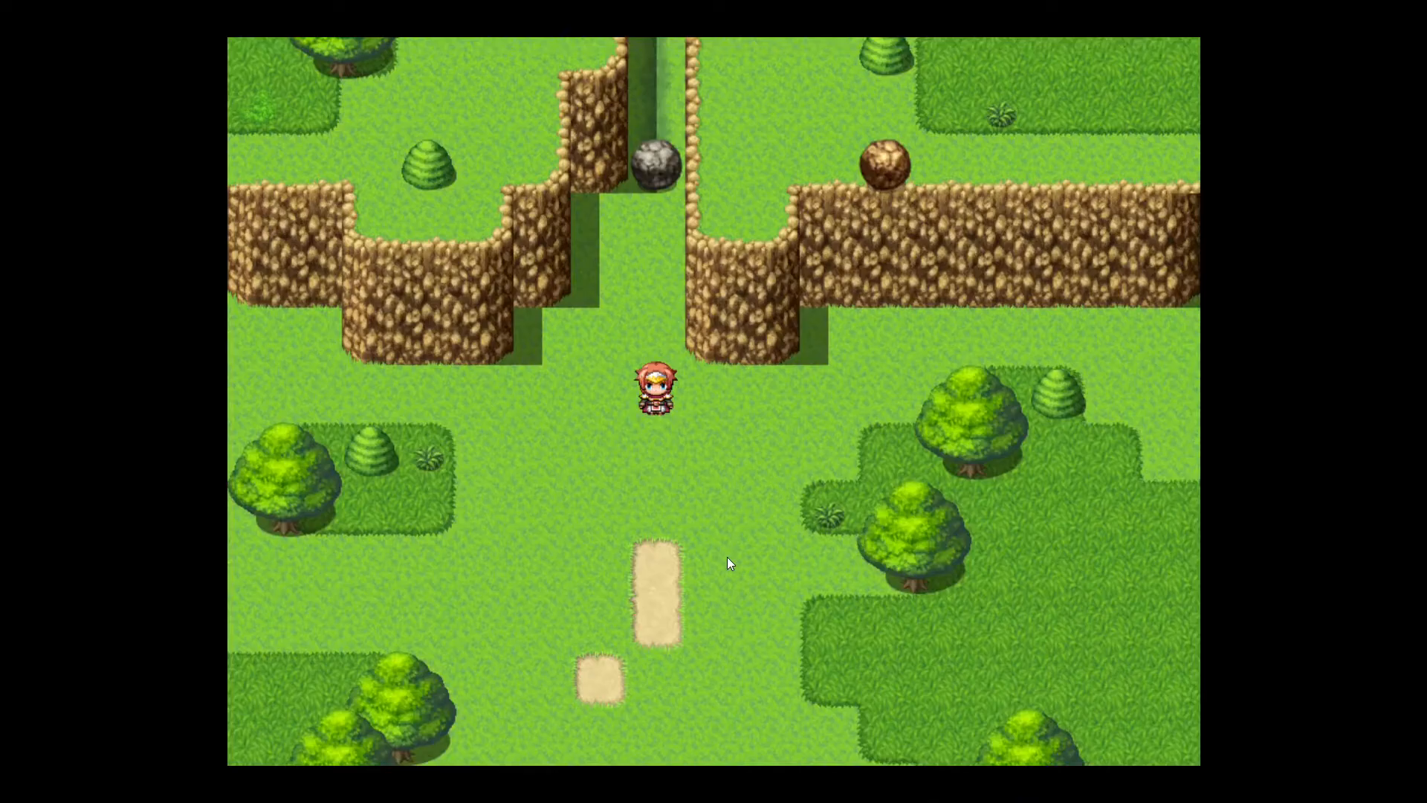
Walk the character from the starting point down the path to the house and enter through the front door.
{"action": "key", "text": "Down"}
{"action": "key", "text": "Down"}
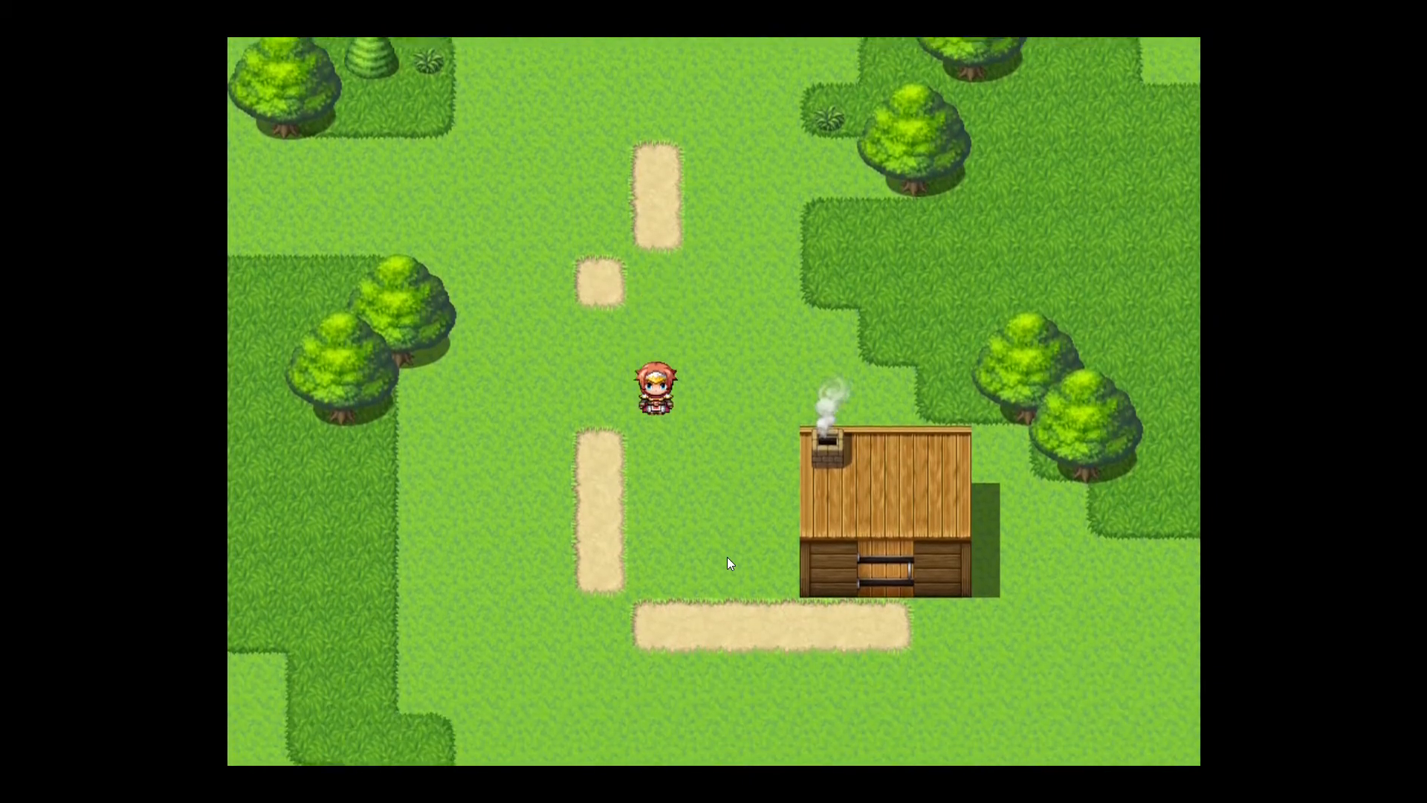
{"action": "key", "text": "Right"}
{"action": "key", "text": "Right"}
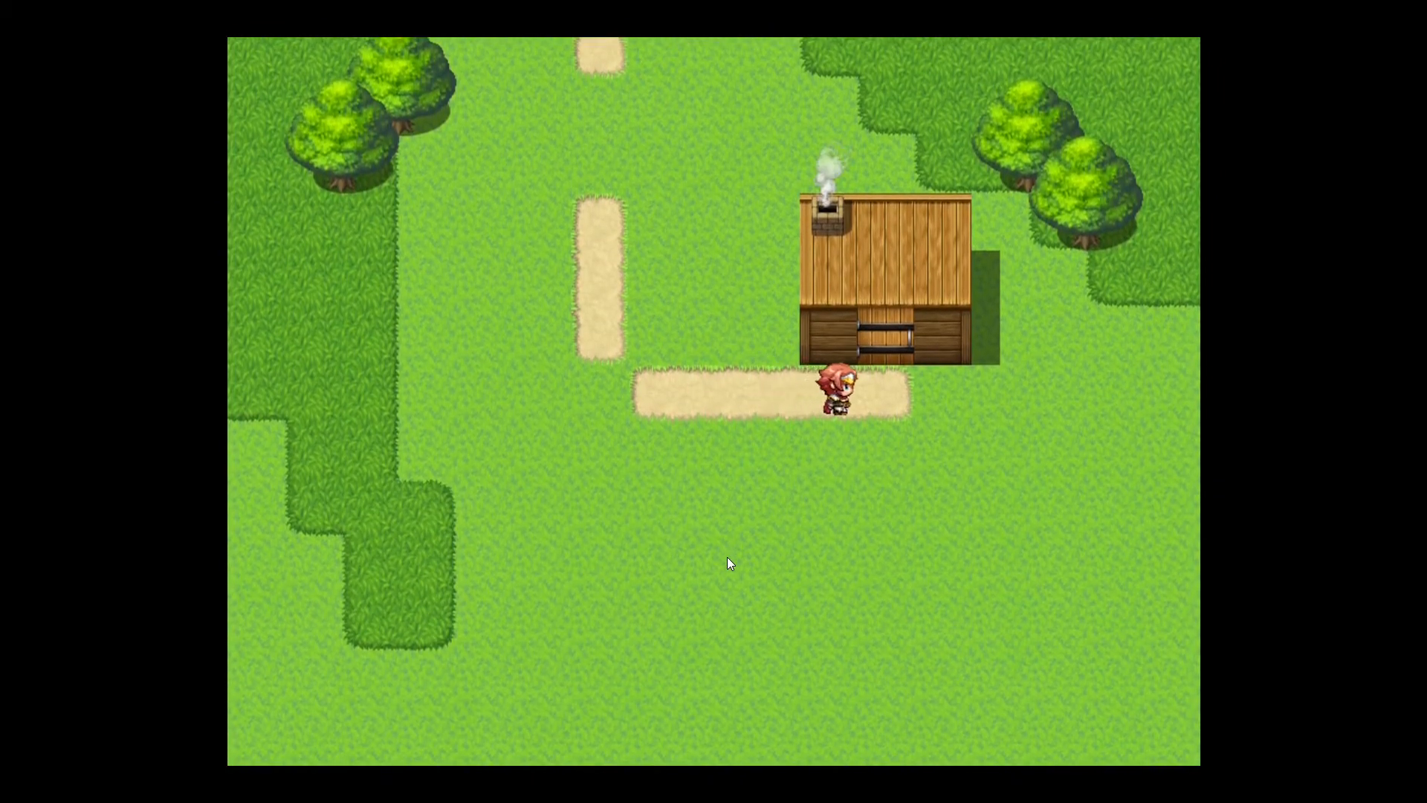
{"action": "key", "text": "Up"}
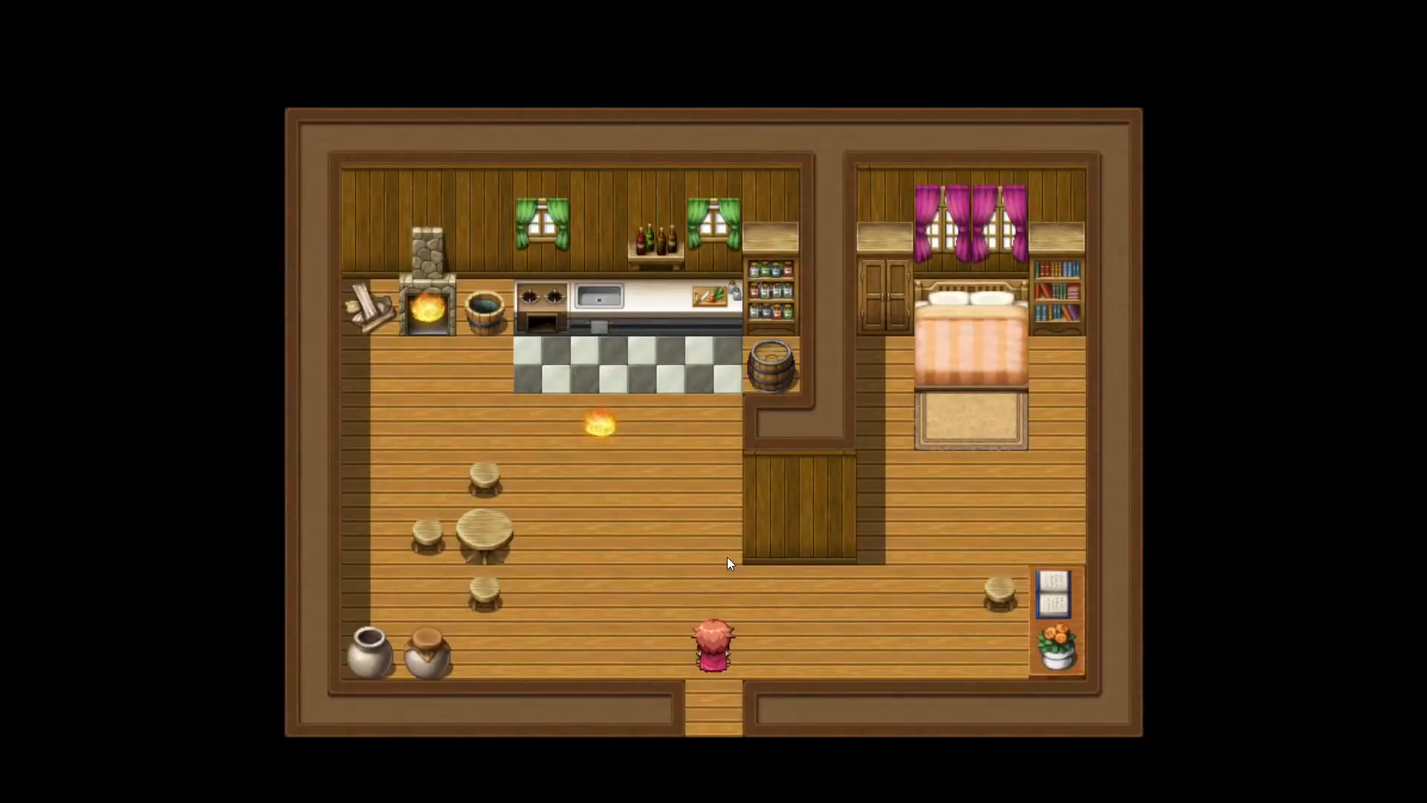
Walk the character around the room between the fire on the floor and the fireplace to compare their animation speeds.
{"action": "key", "text": "Up"}
{"action": "key", "text": "Left"}
{"action": "key", "text": "Up"}
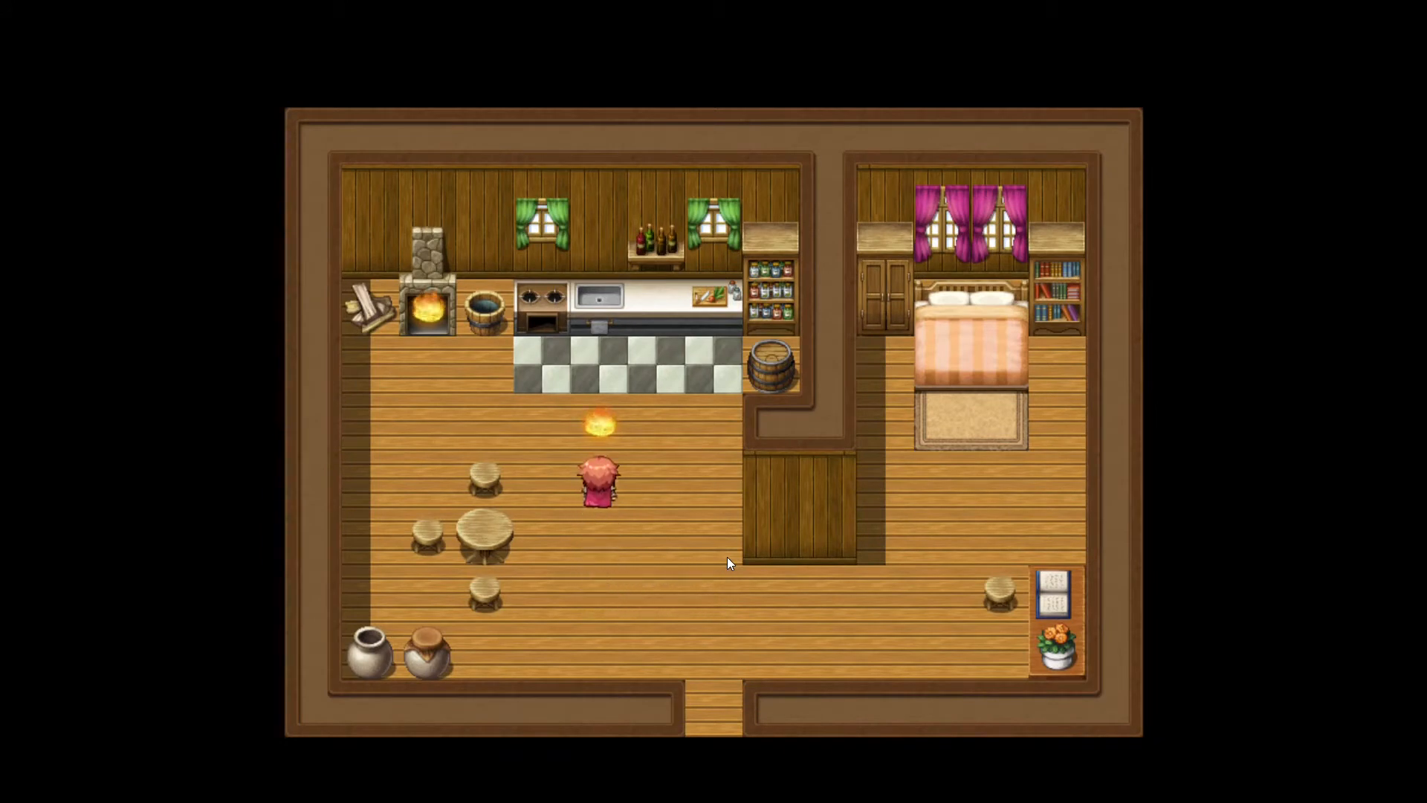
{"action": "key", "text": "Left"}
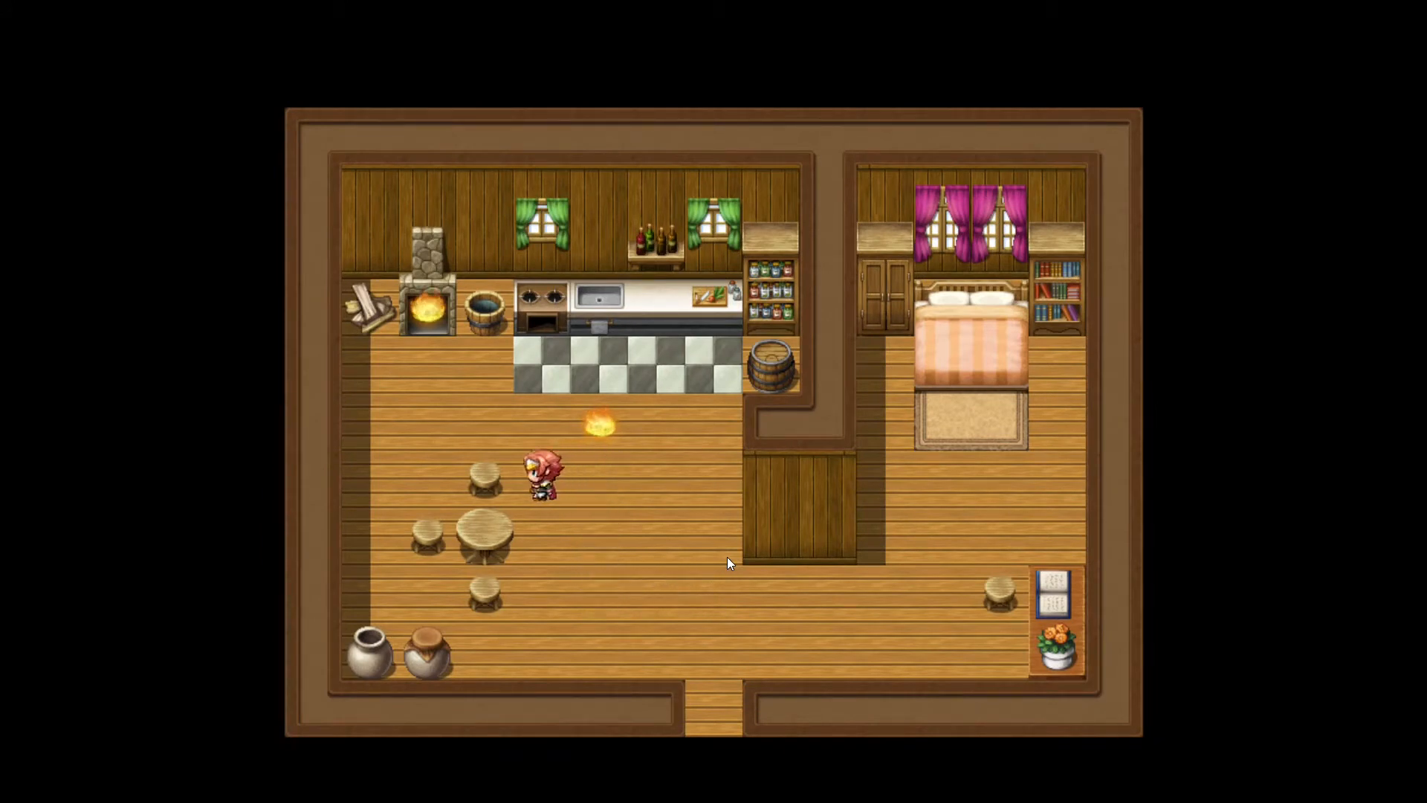
{"action": "key", "text": "Up"}
{"action": "key", "text": "Left"}
{"action": "key", "text": "Up"}
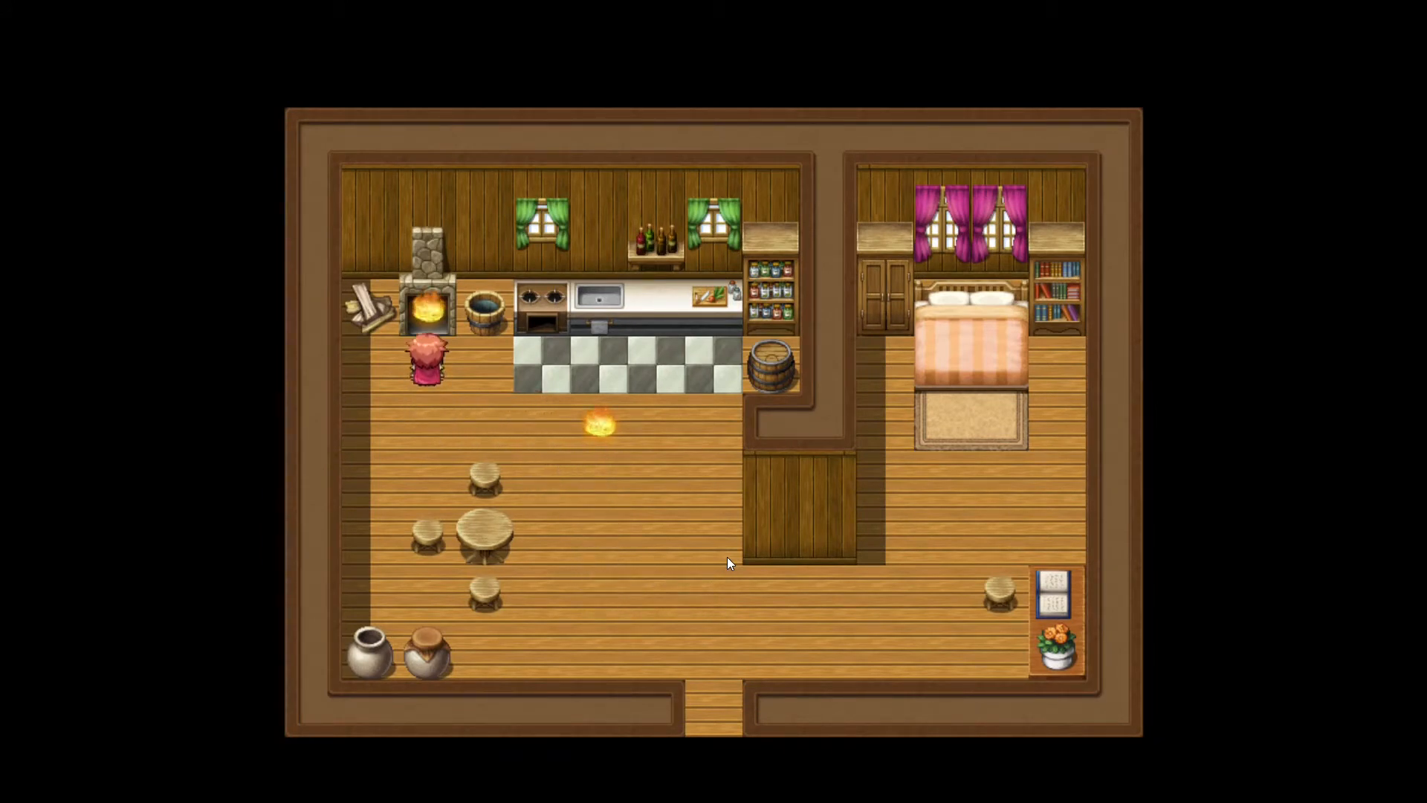
{"action": "key", "text": "Down"}
{"action": "key", "text": "Right"}
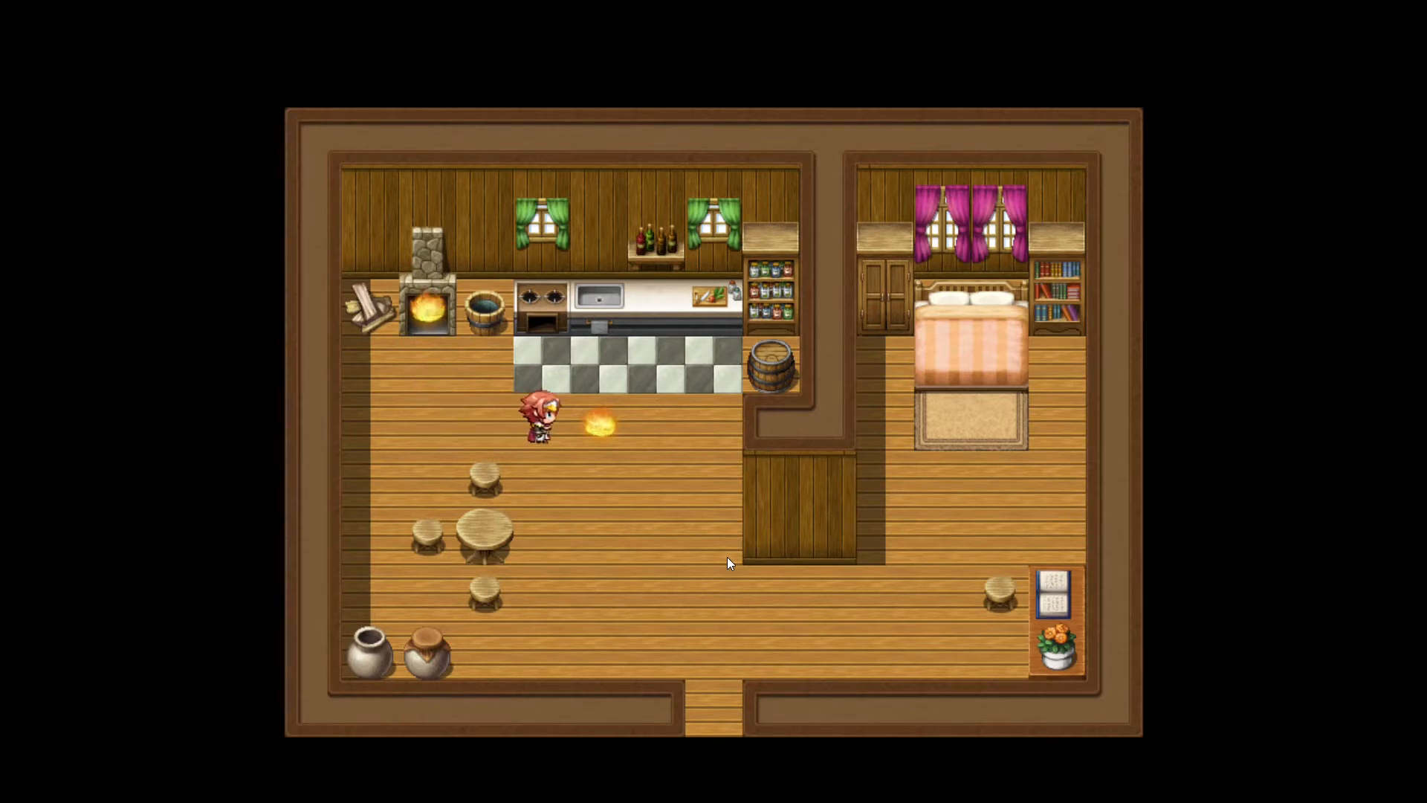
{"action": "key", "text": "Left"}
{"action": "key", "text": "Up"}
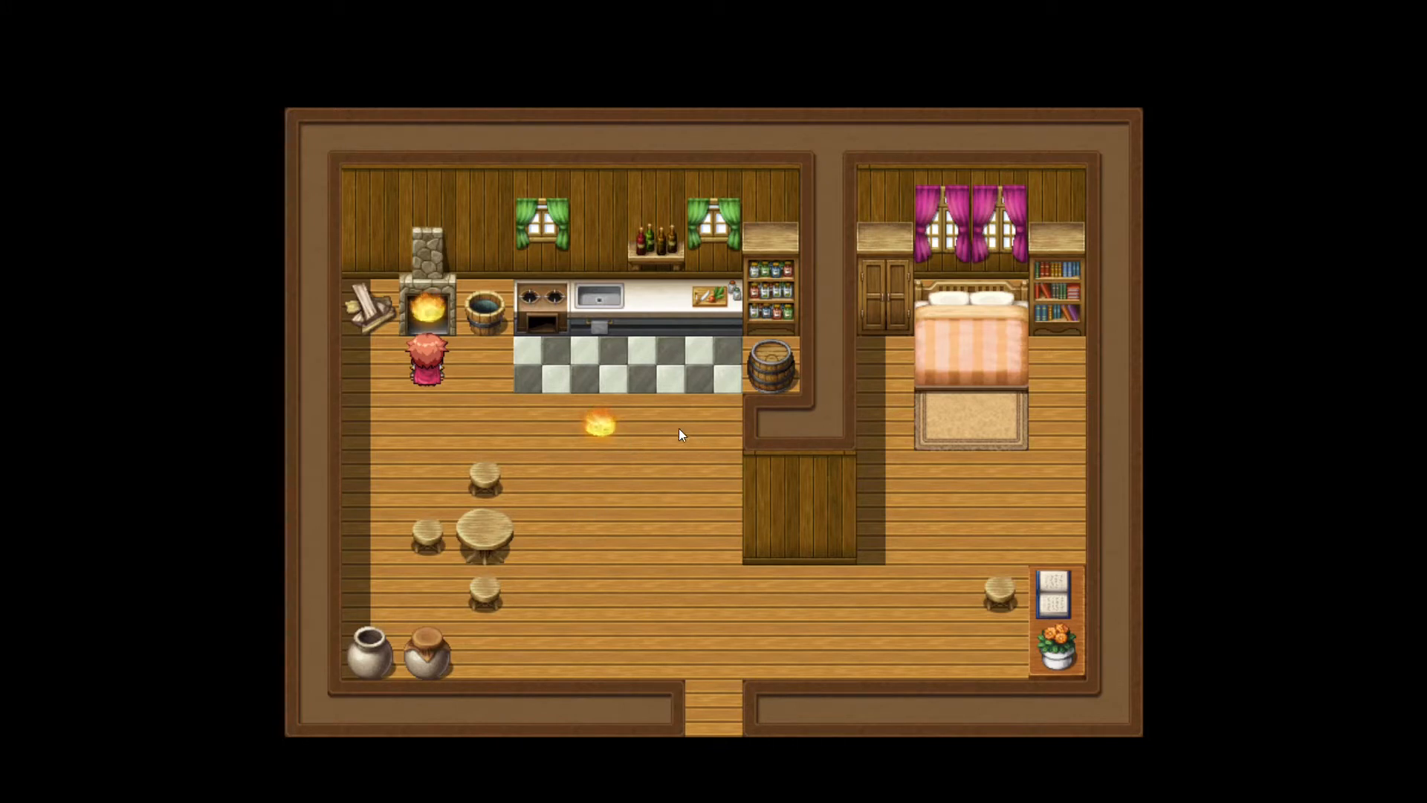
Close the playtest and delete the fire event on the floor of the maison map.
{"action": "left_click", "coordinate": [1409, 11]}
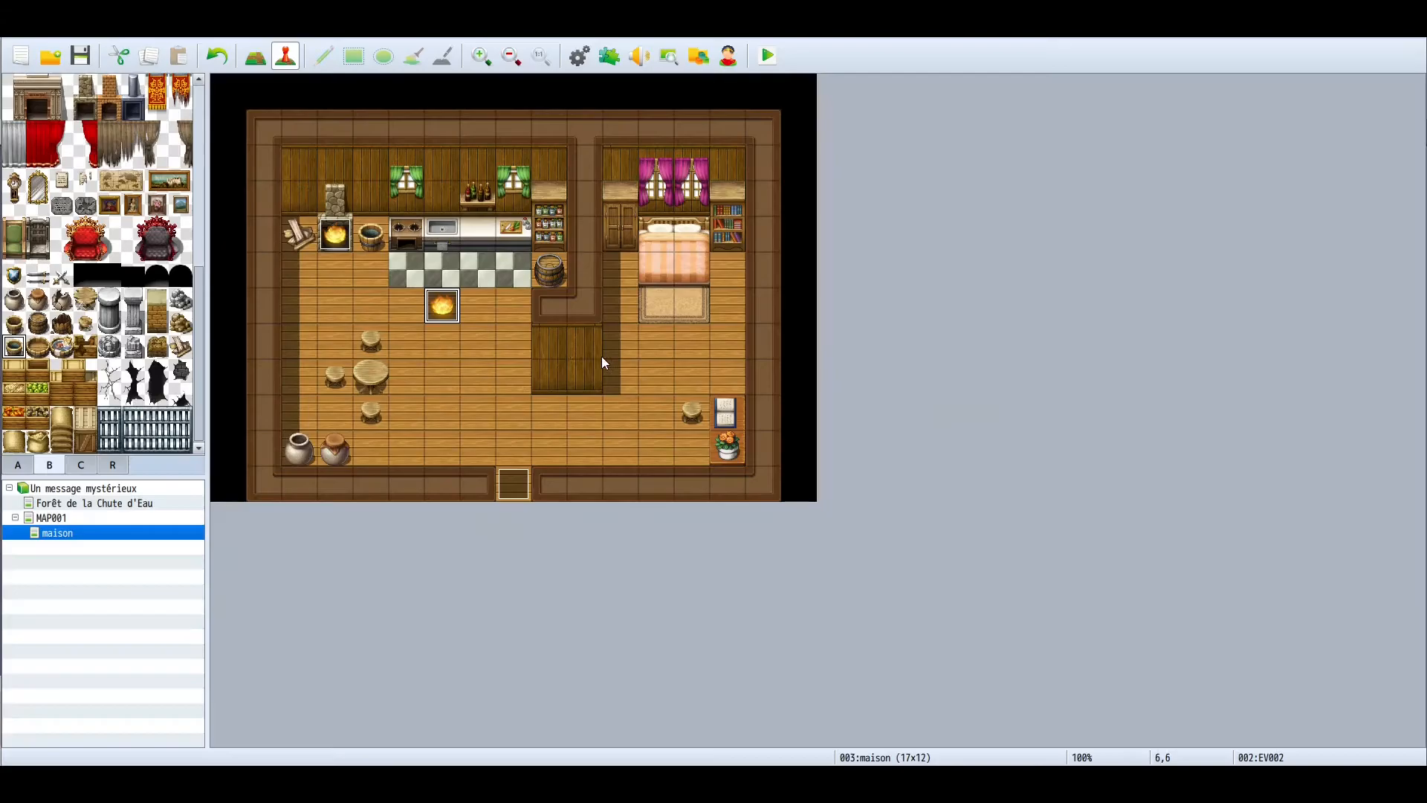
{"action": "right_click", "coordinate": [431, 312]}
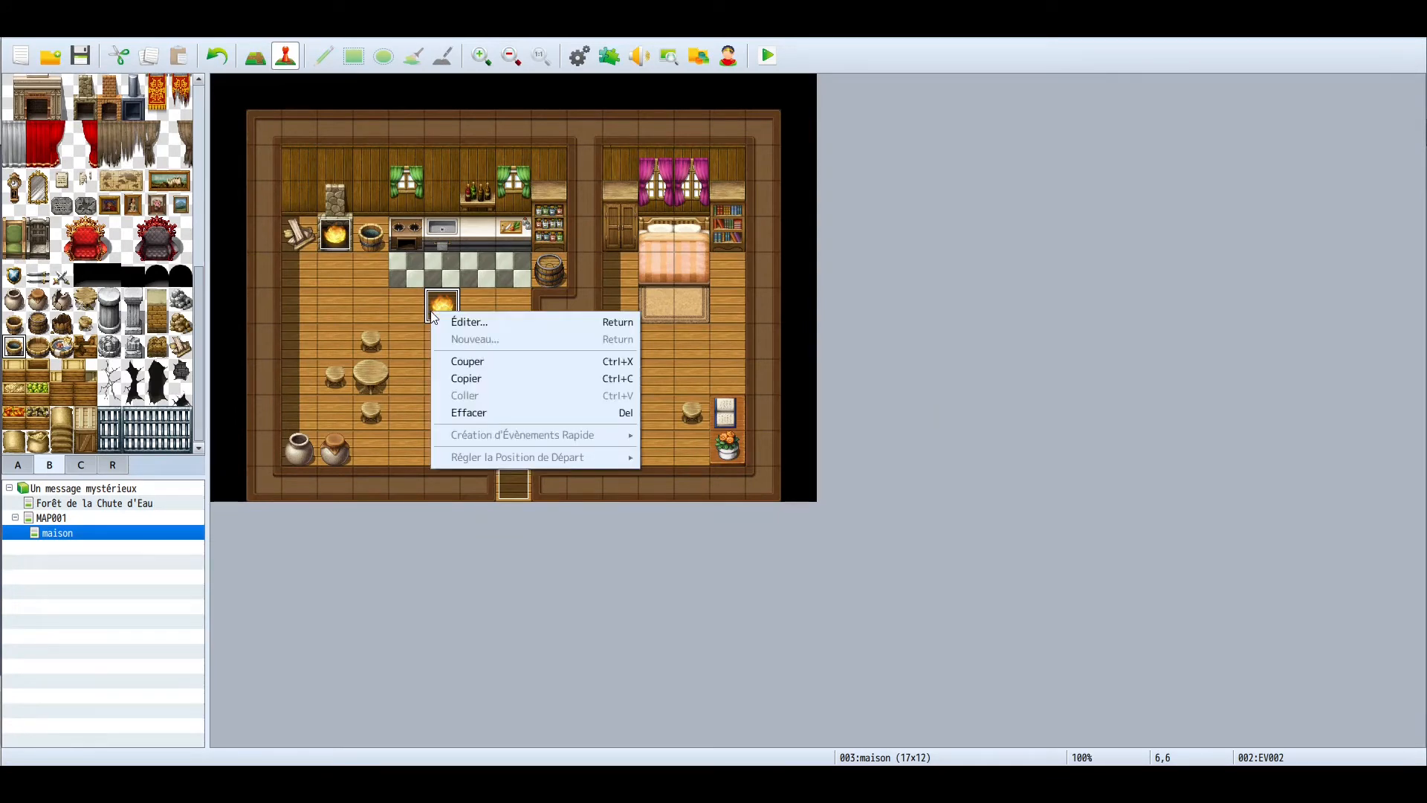
{"action": "left_click", "coordinate": [512, 413]}
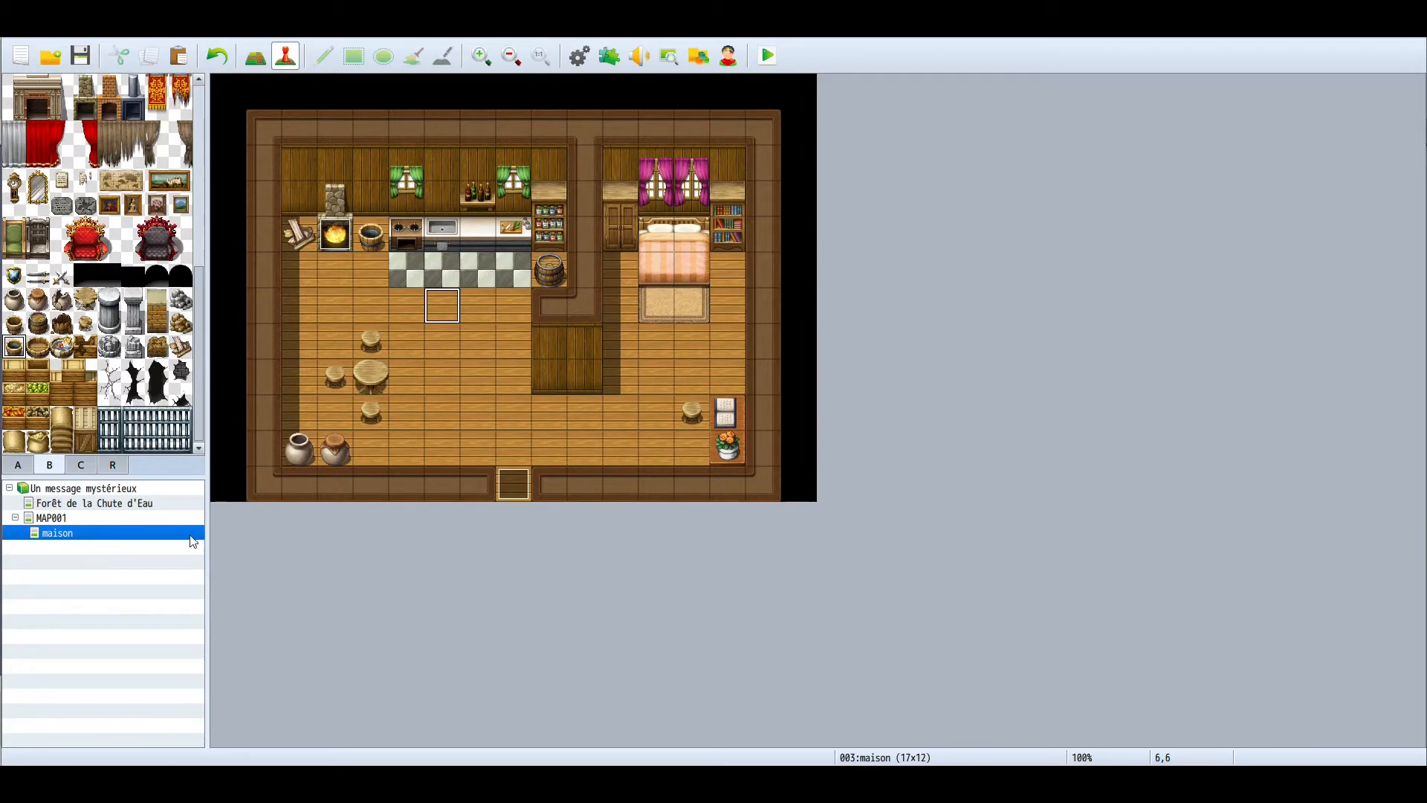
On MAP001, move the white smoke event off the chimney to tile 9,17 and create a new event on the chimney at 10,18.
{"action": "left_click", "coordinate": [149, 519]}
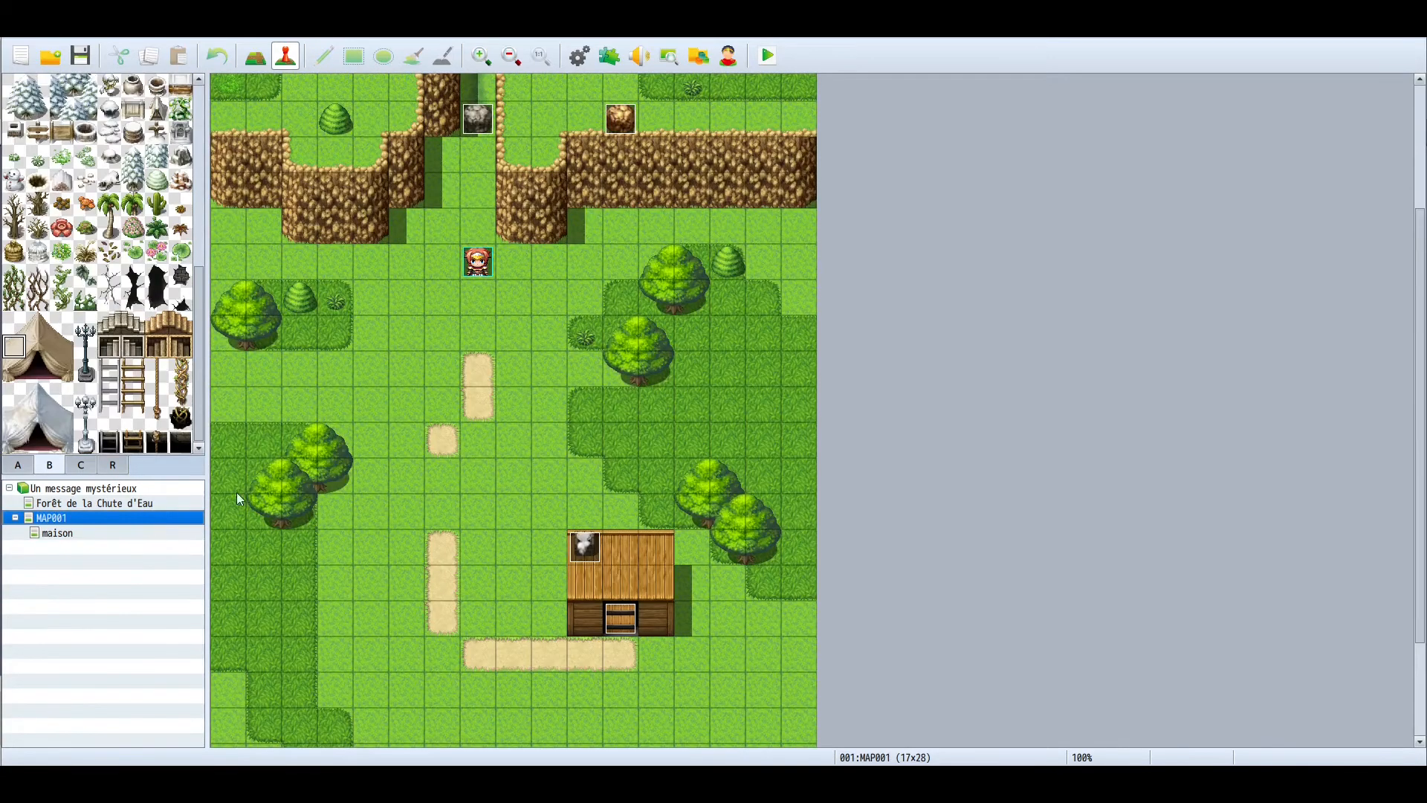
{"action": "left_click_drag", "start_coordinate": [584, 549], "coordinate": [533, 515]}
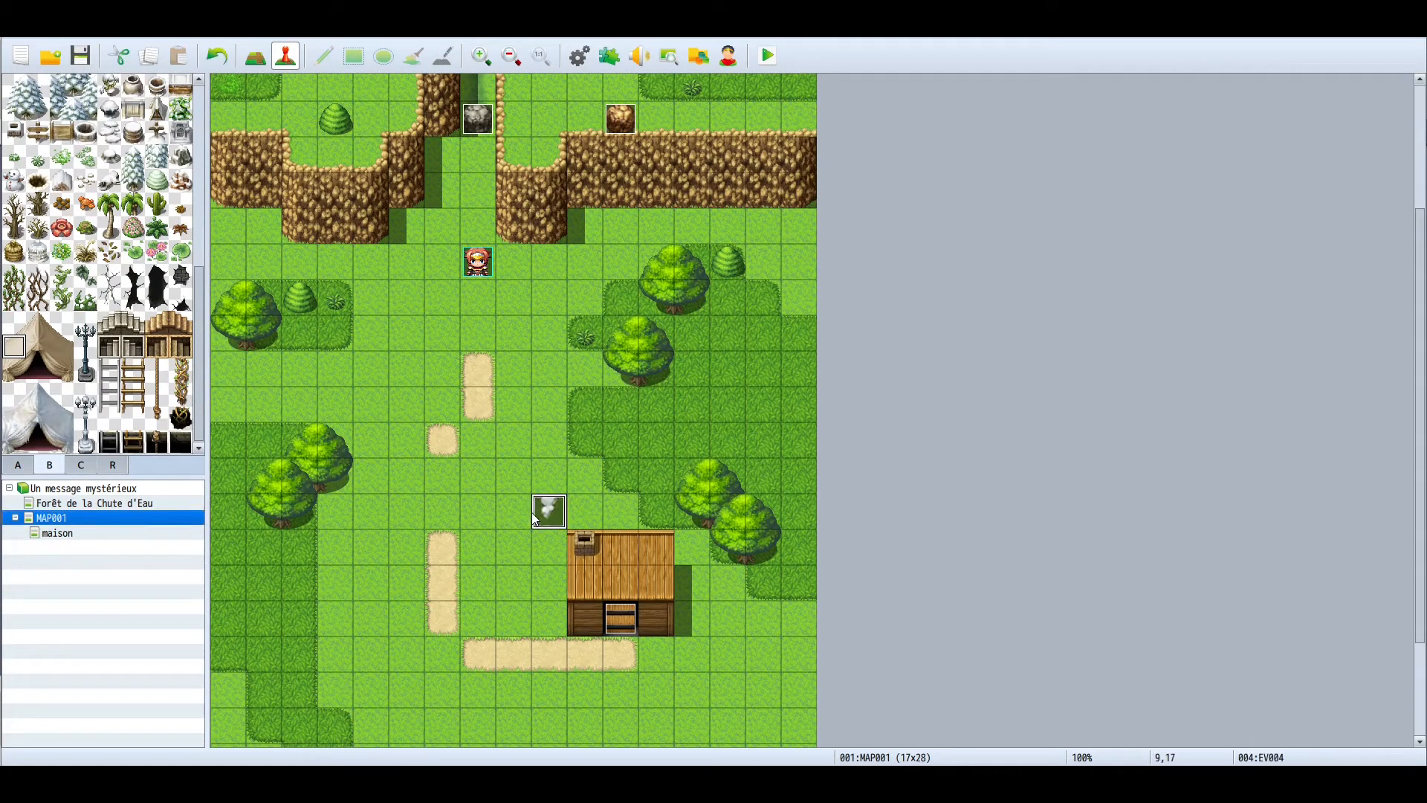
{"action": "double_click", "coordinate": [584, 547]}
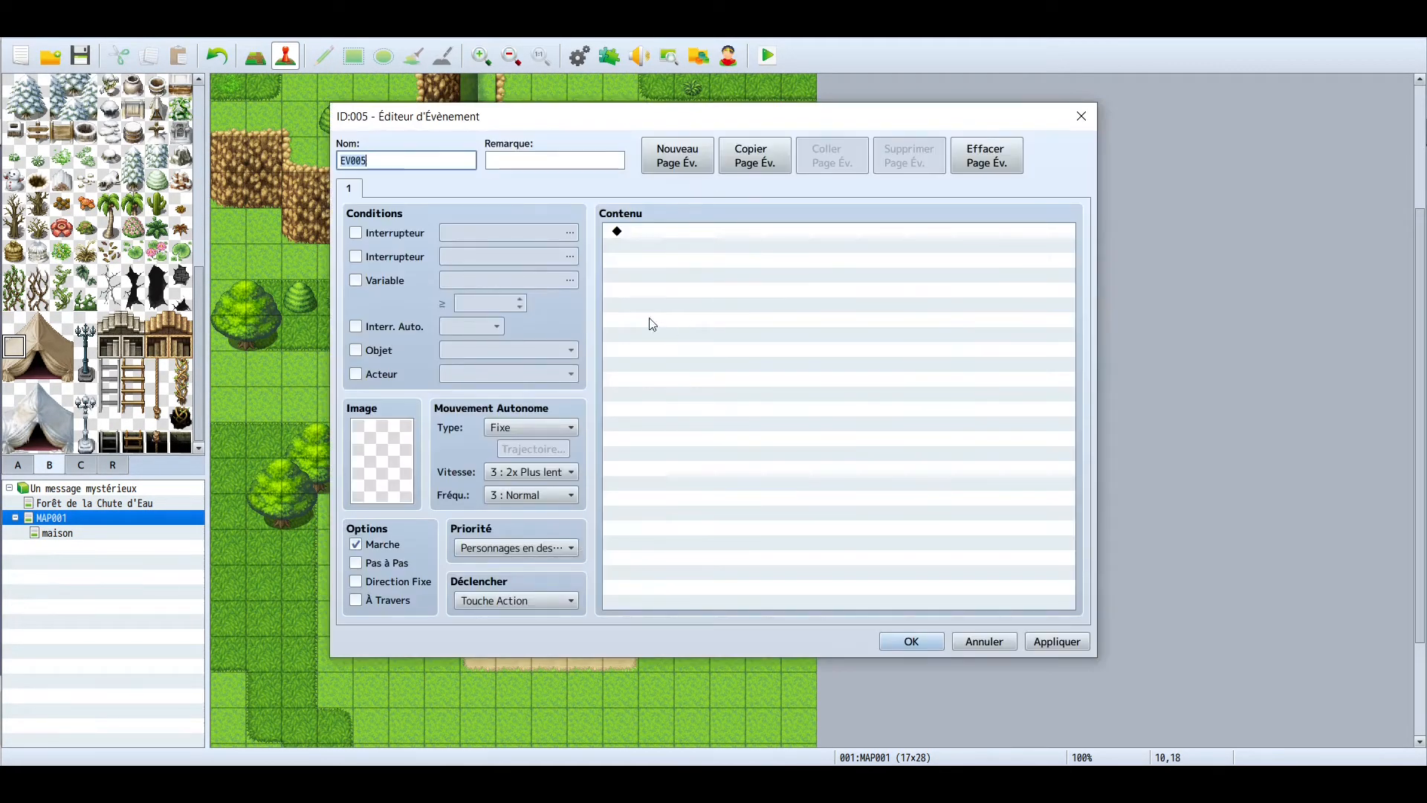
Set the new chimney event's image to the first brown smoke sprite from the !Other2 character sheet.
{"action": "double_click", "coordinate": [379, 467]}
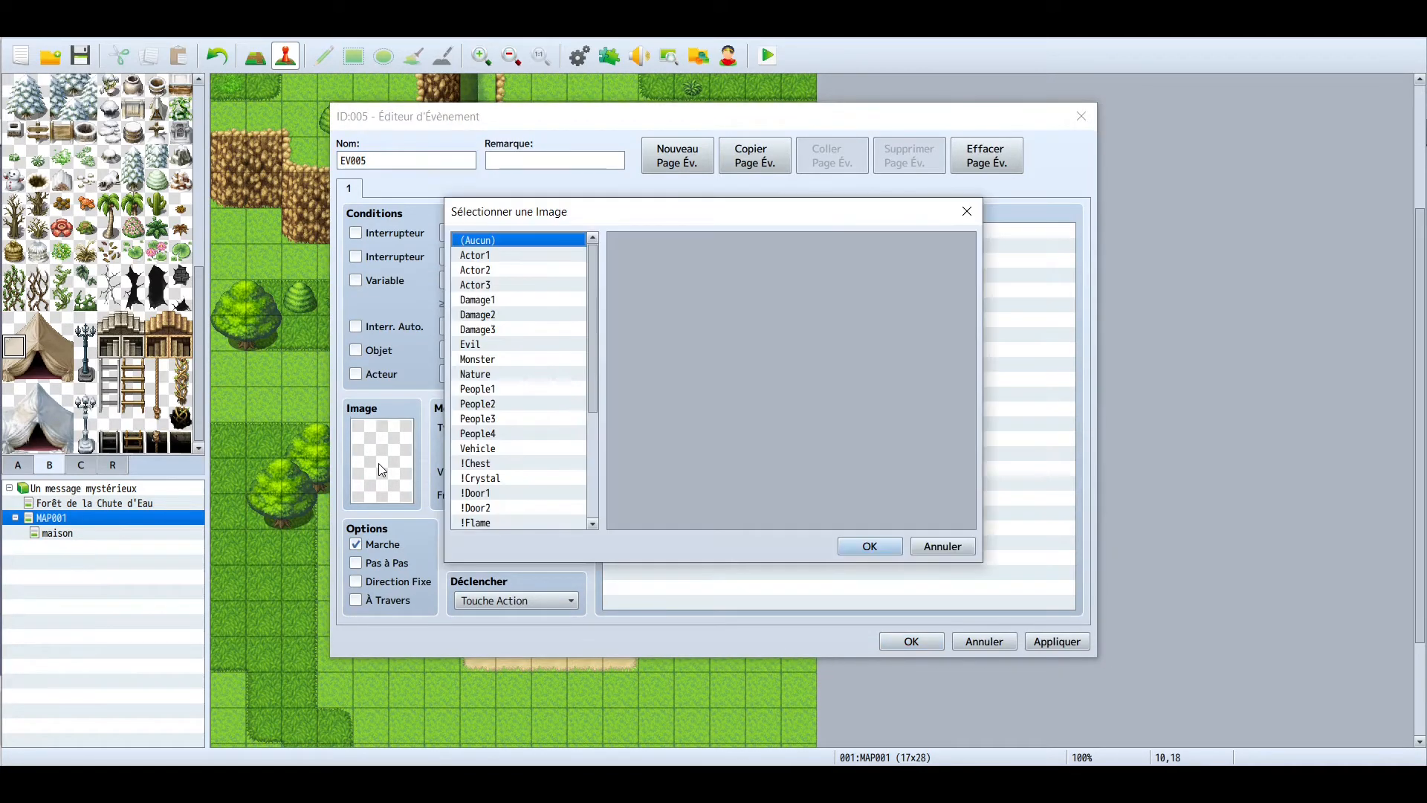
{"action": "scroll", "coordinate": [544, 474], "scroll_direction": "down", "scroll_amount": 2}
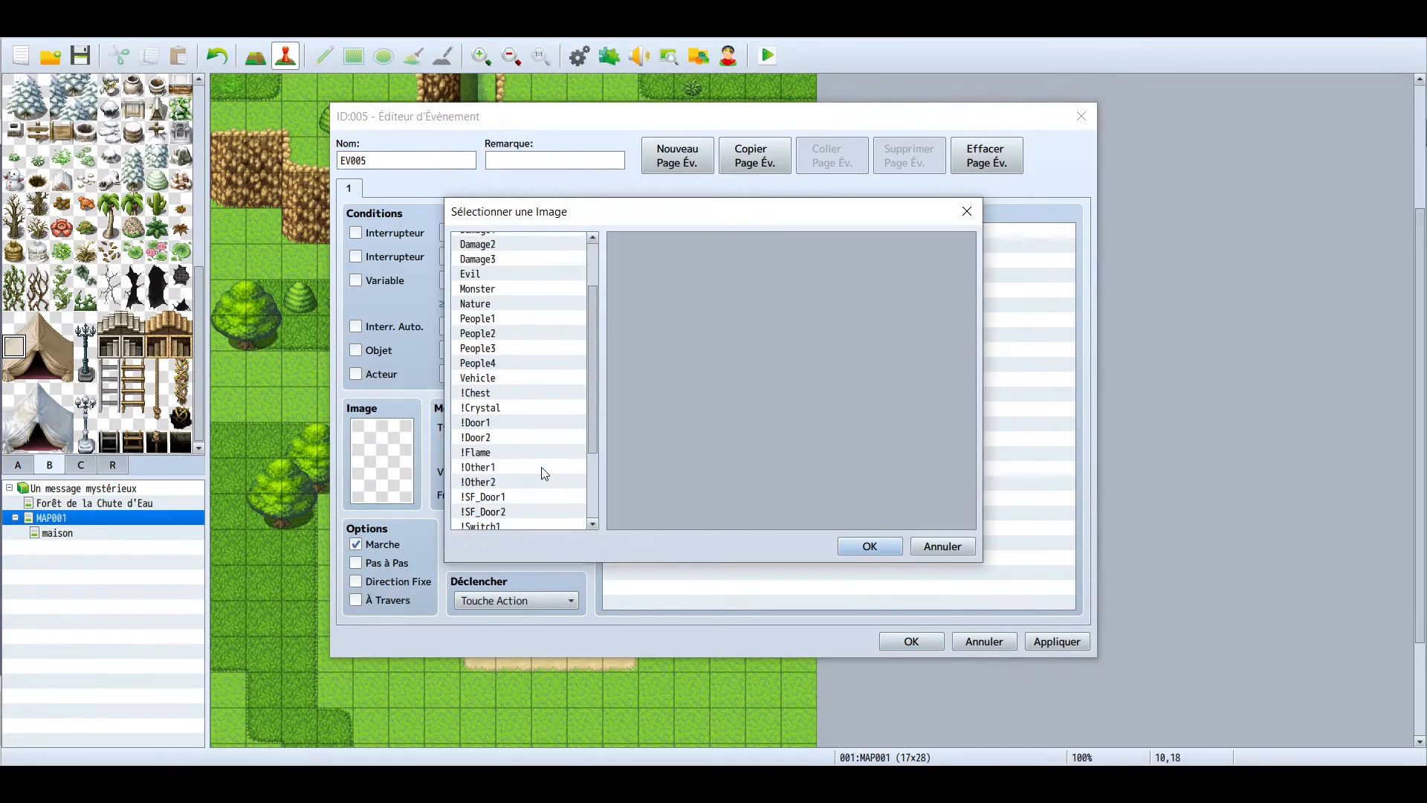
{"action": "scroll", "coordinate": [544, 473], "scroll_direction": "down", "scroll_amount": 2}
{"action": "left_click", "coordinate": [510, 364]}
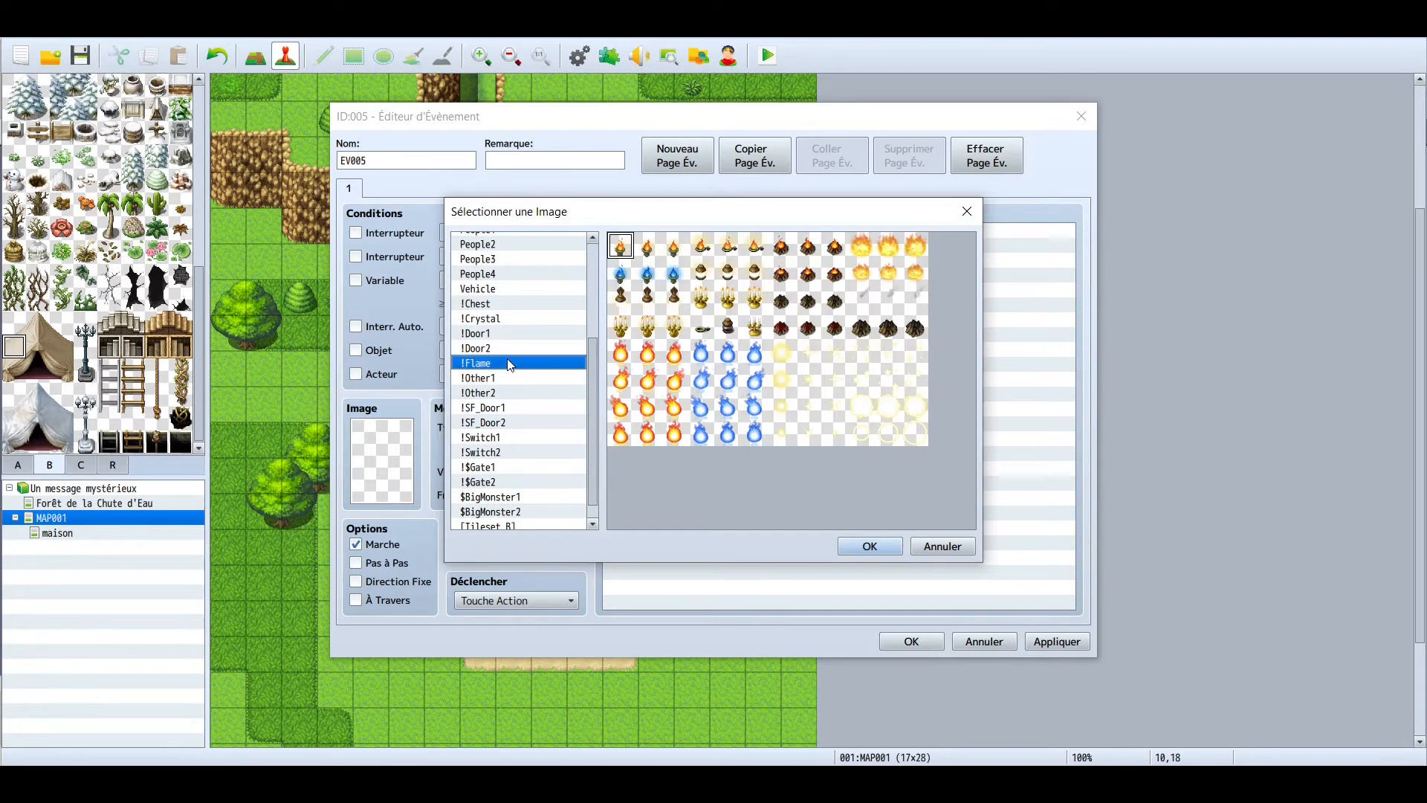
{"action": "left_click", "coordinate": [889, 297]}
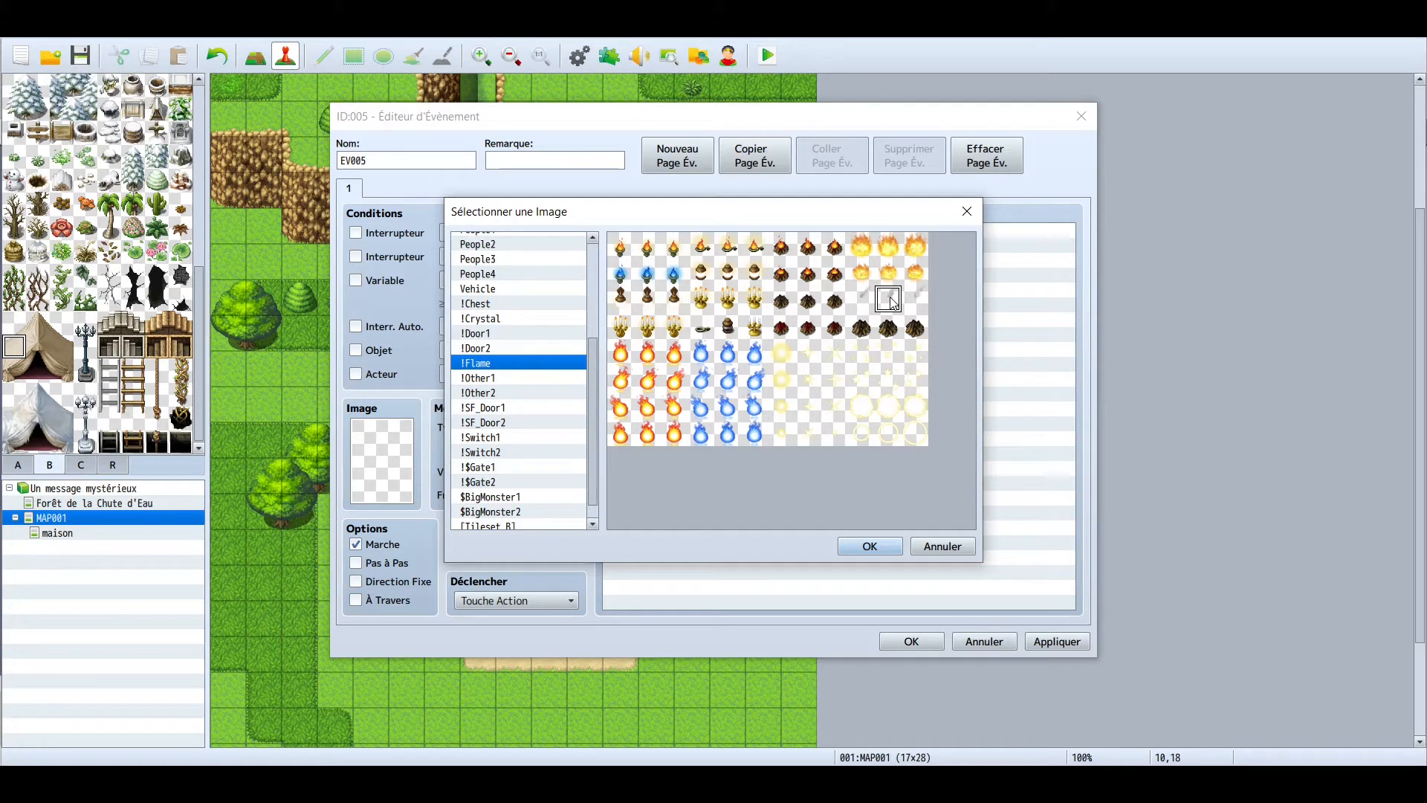
{"action": "left_click", "coordinate": [511, 377]}
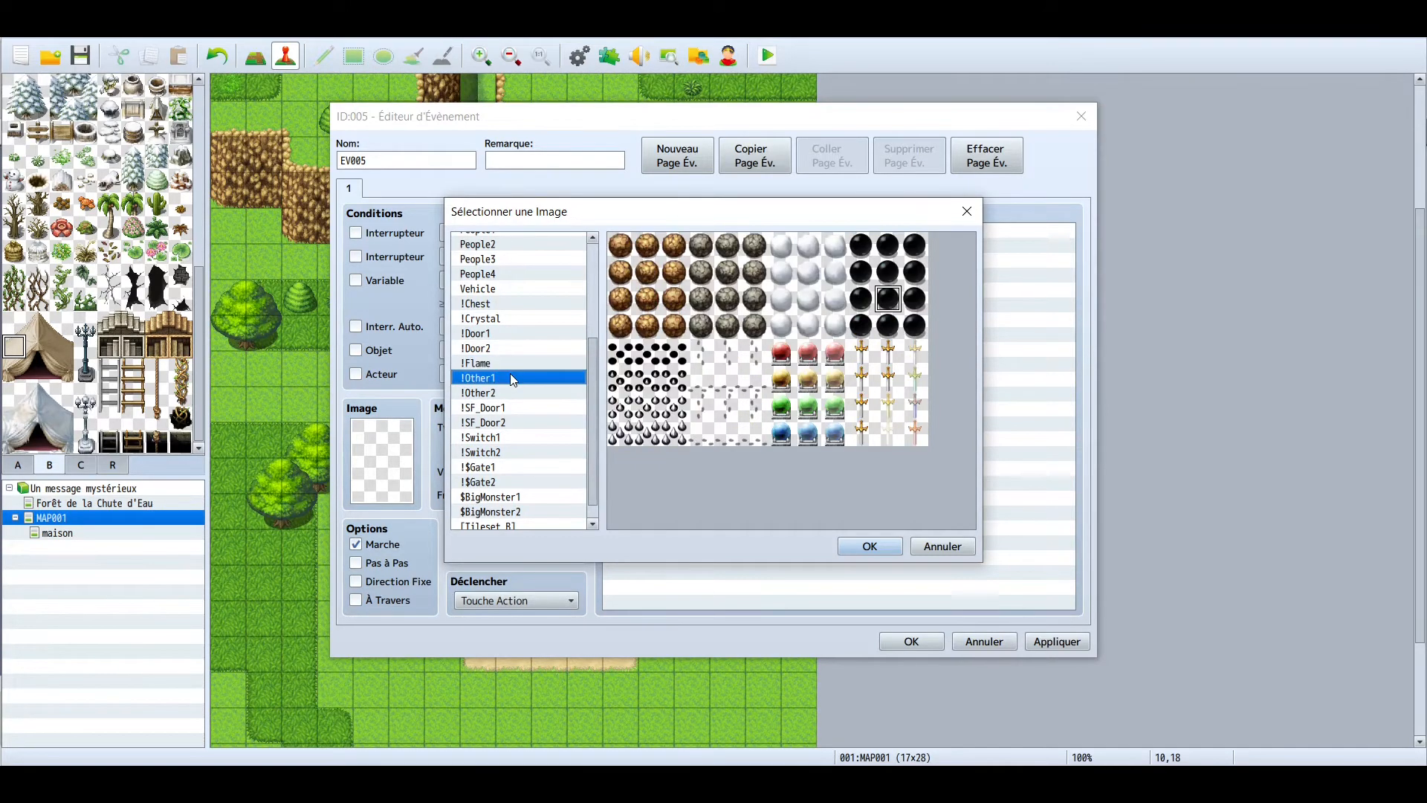
{"action": "left_click", "coordinate": [492, 392]}
{"action": "scroll", "coordinate": [747, 446], "scroll_direction": "down", "scroll_amount": 1}
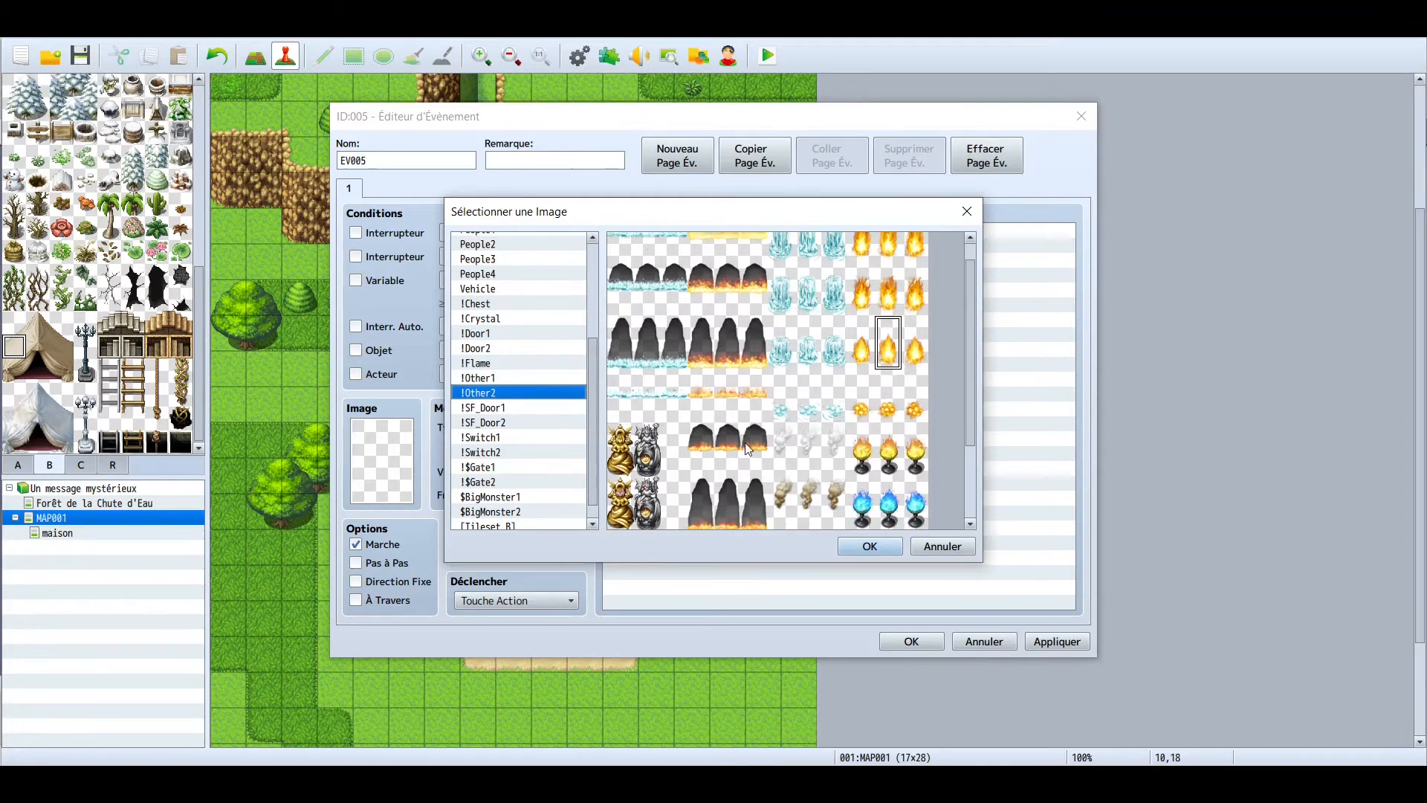
{"action": "scroll", "coordinate": [744, 443], "scroll_direction": "down", "scroll_amount": 1}
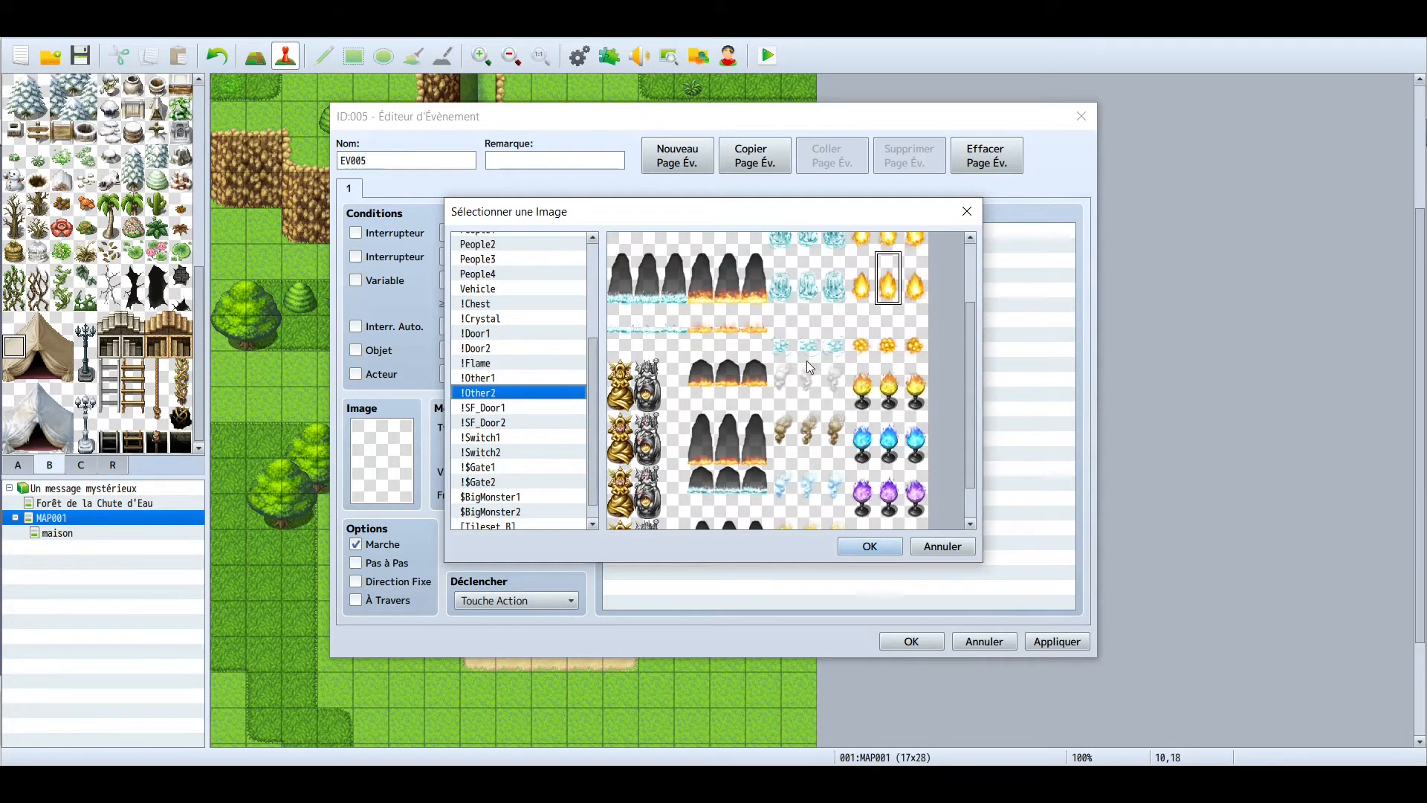
{"action": "left_click", "coordinate": [780, 379]}
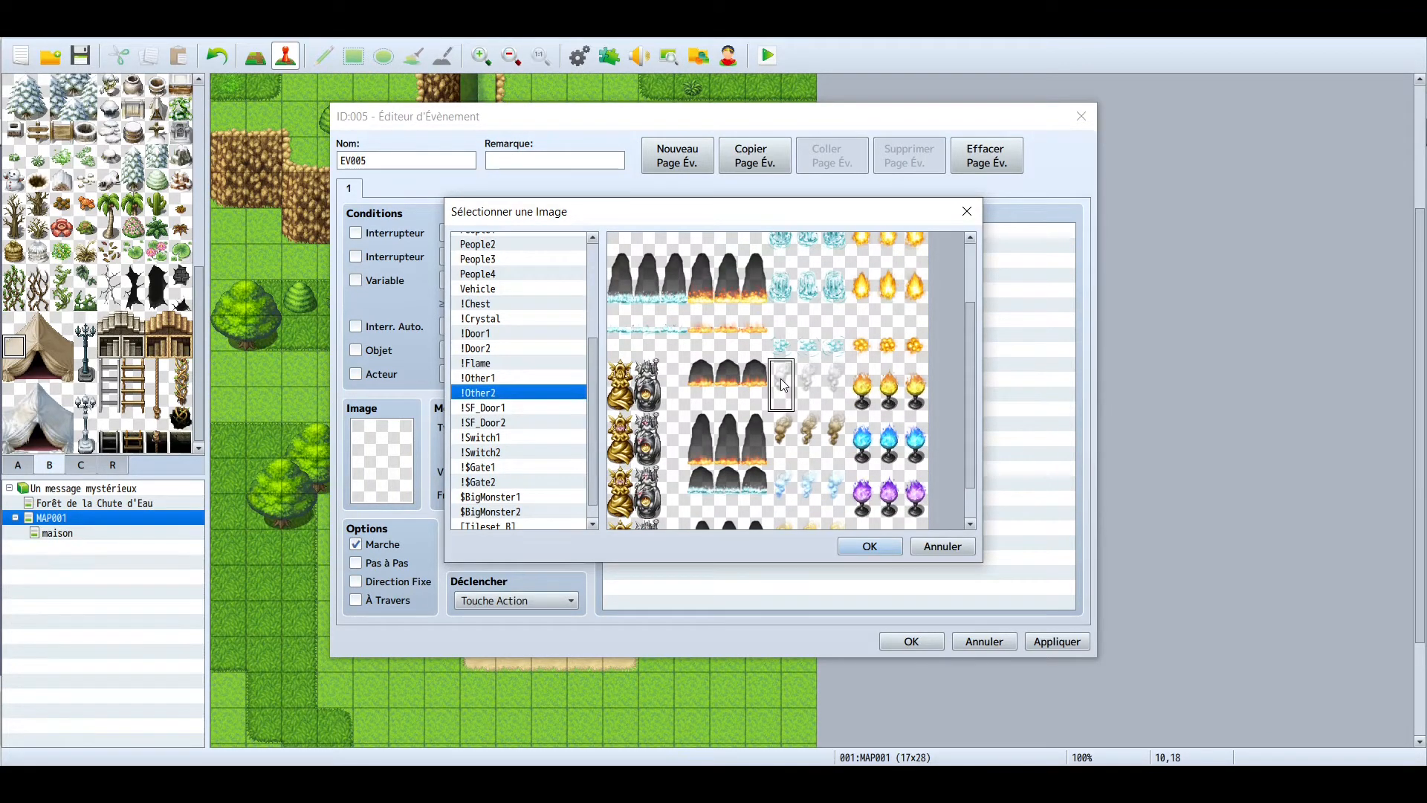
{"action": "scroll", "coordinate": [781, 379], "scroll_direction": "down", "scroll_amount": 1}
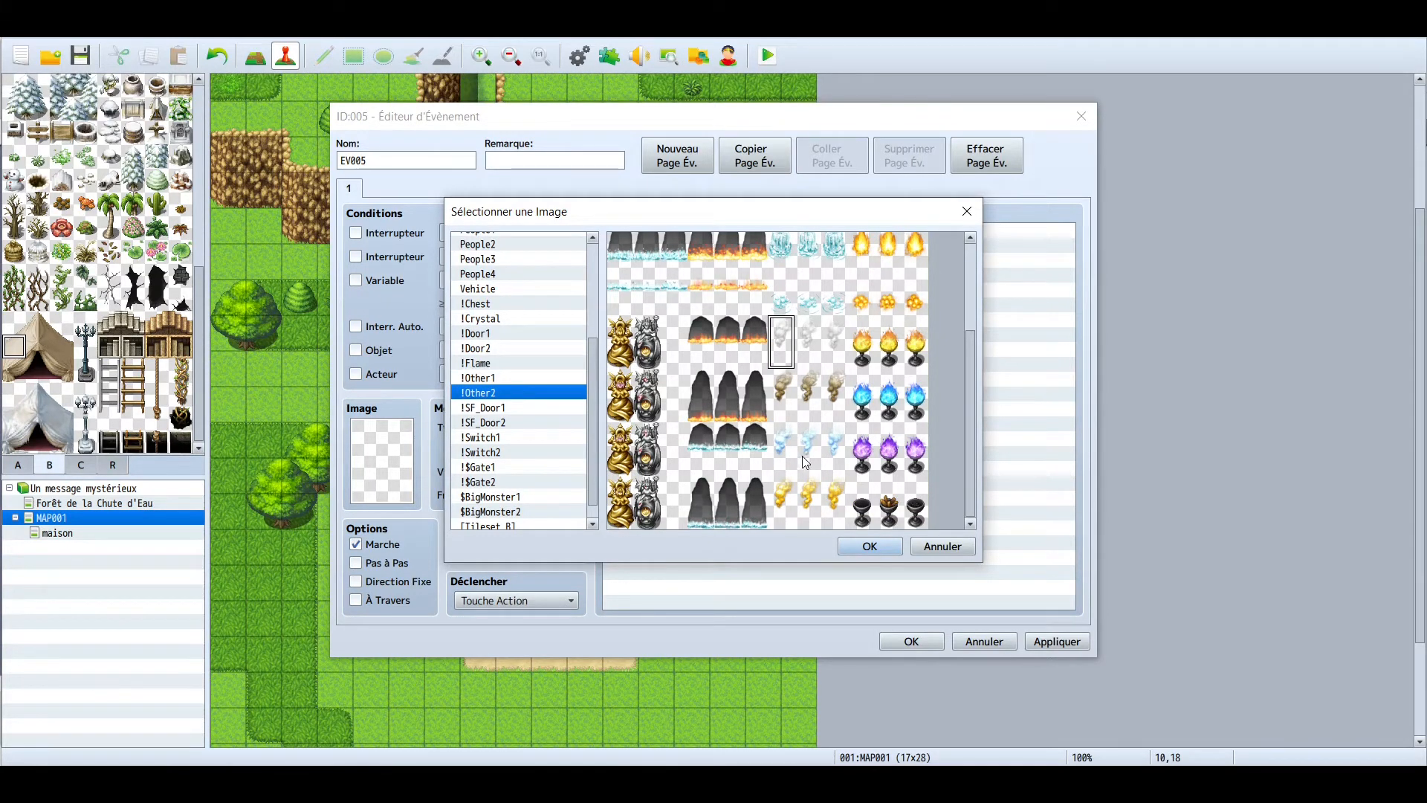
{"action": "left_click", "coordinate": [786, 397]}
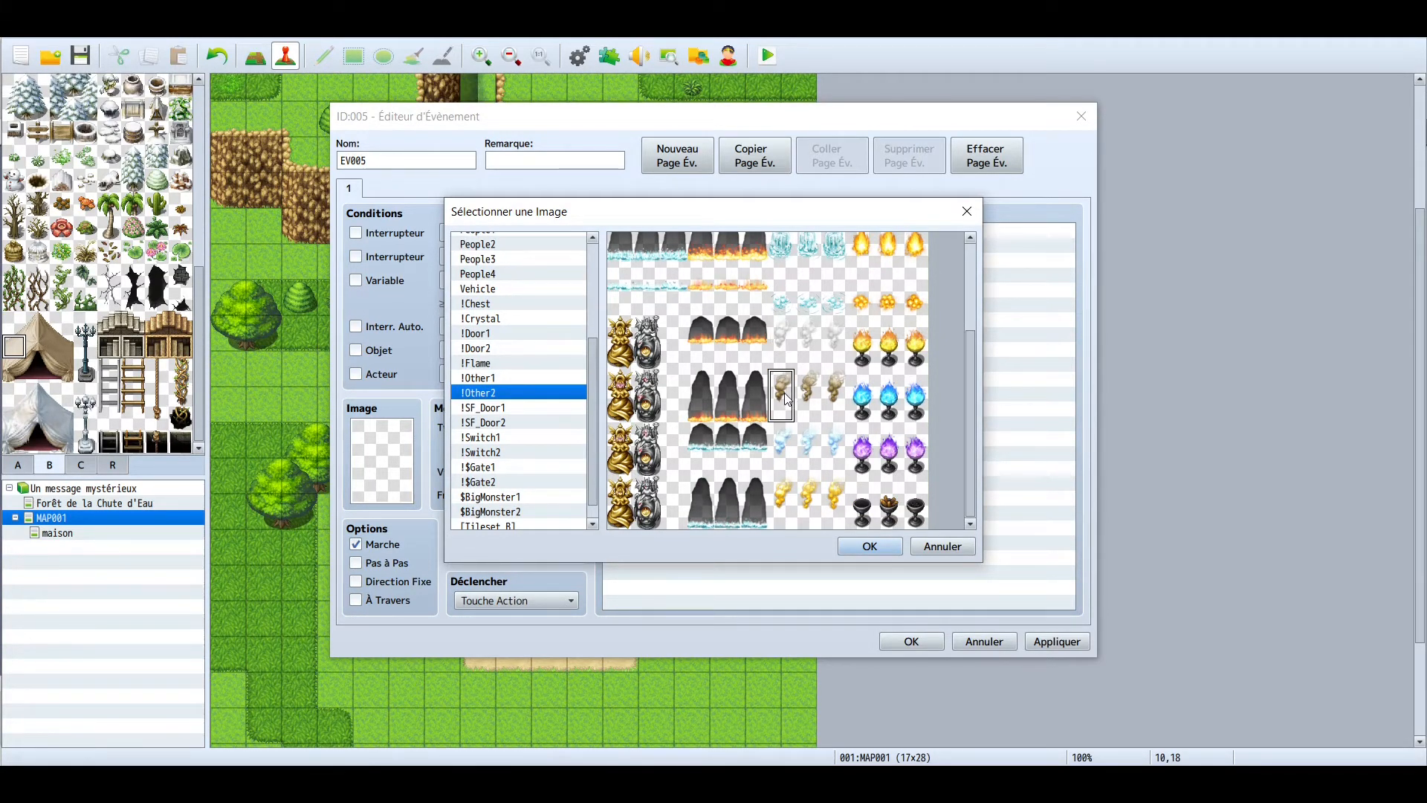
{"action": "left_click", "coordinate": [870, 547]}
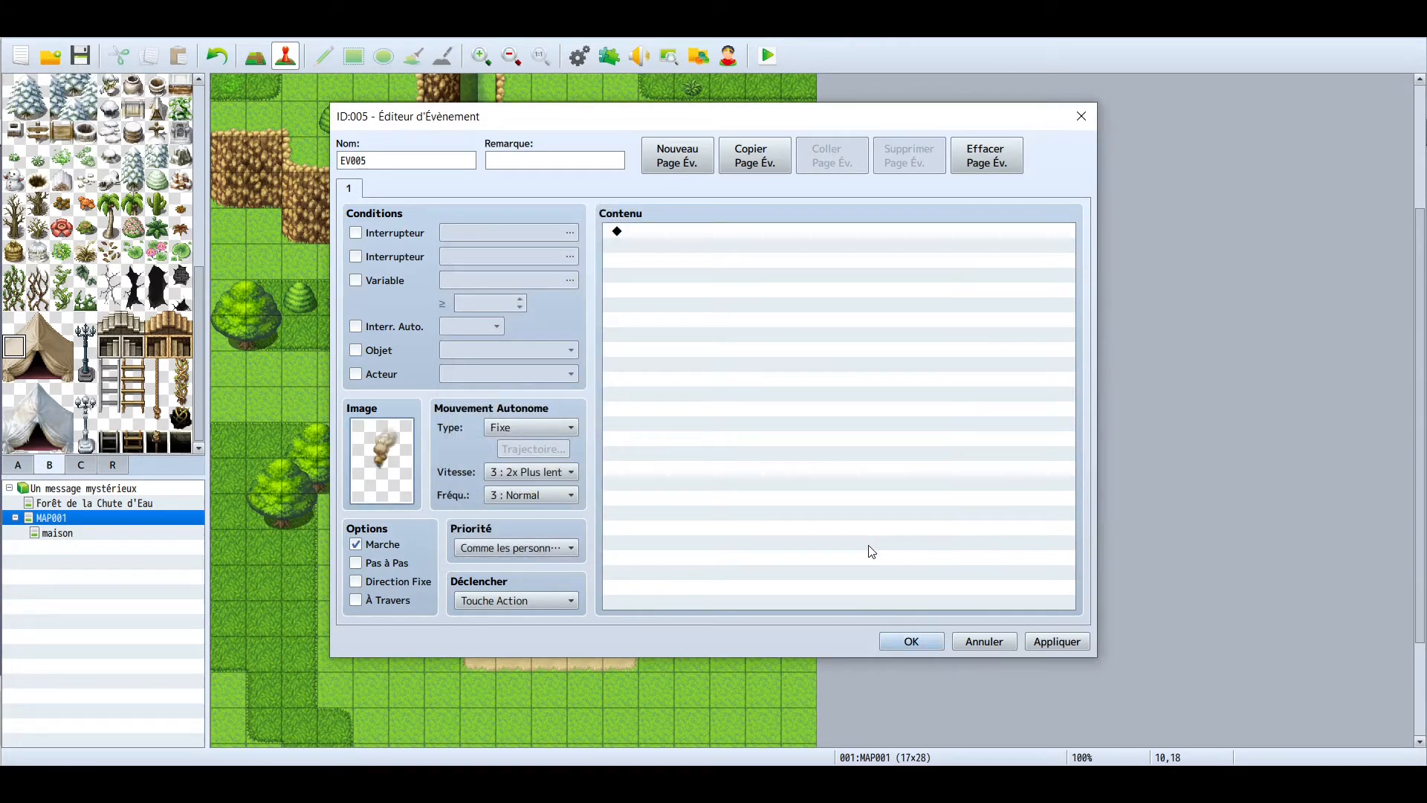
Enable Pas à Pas for the brown smoke event, set its Vitesse to 4 : Normal and confirm the event.
{"action": "left_click", "coordinate": [355, 564]}
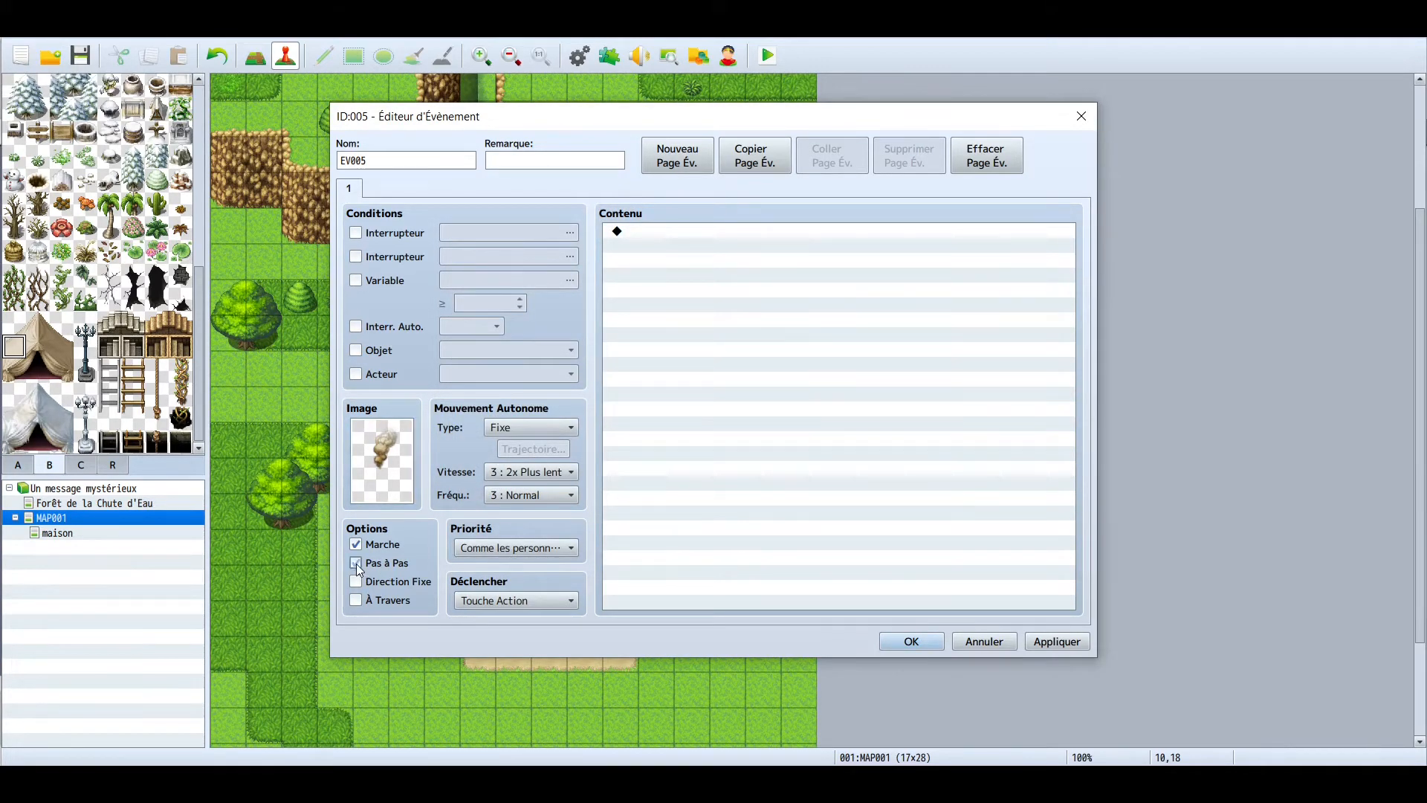
{"action": "left_click", "coordinate": [523, 475]}
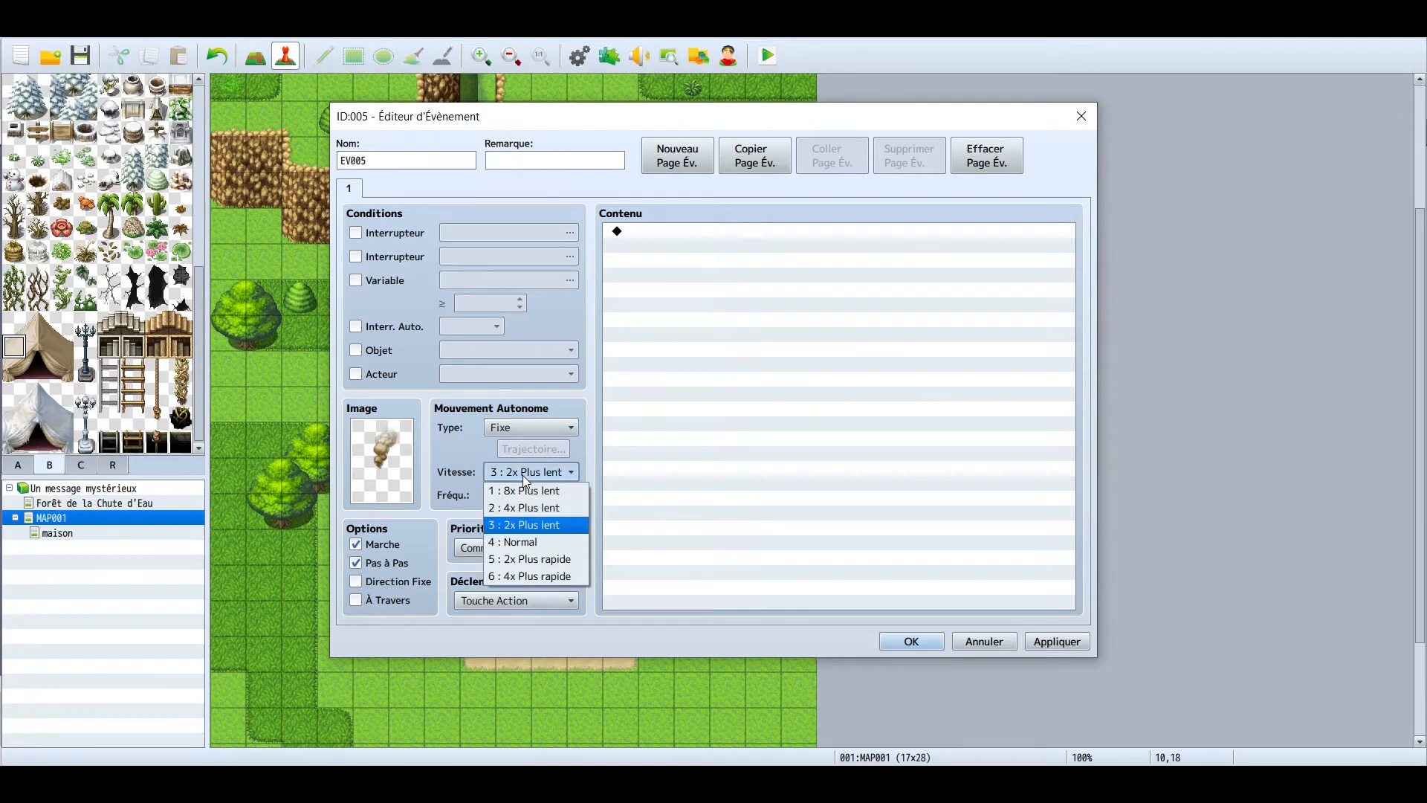
{"action": "left_click", "coordinate": [568, 548]}
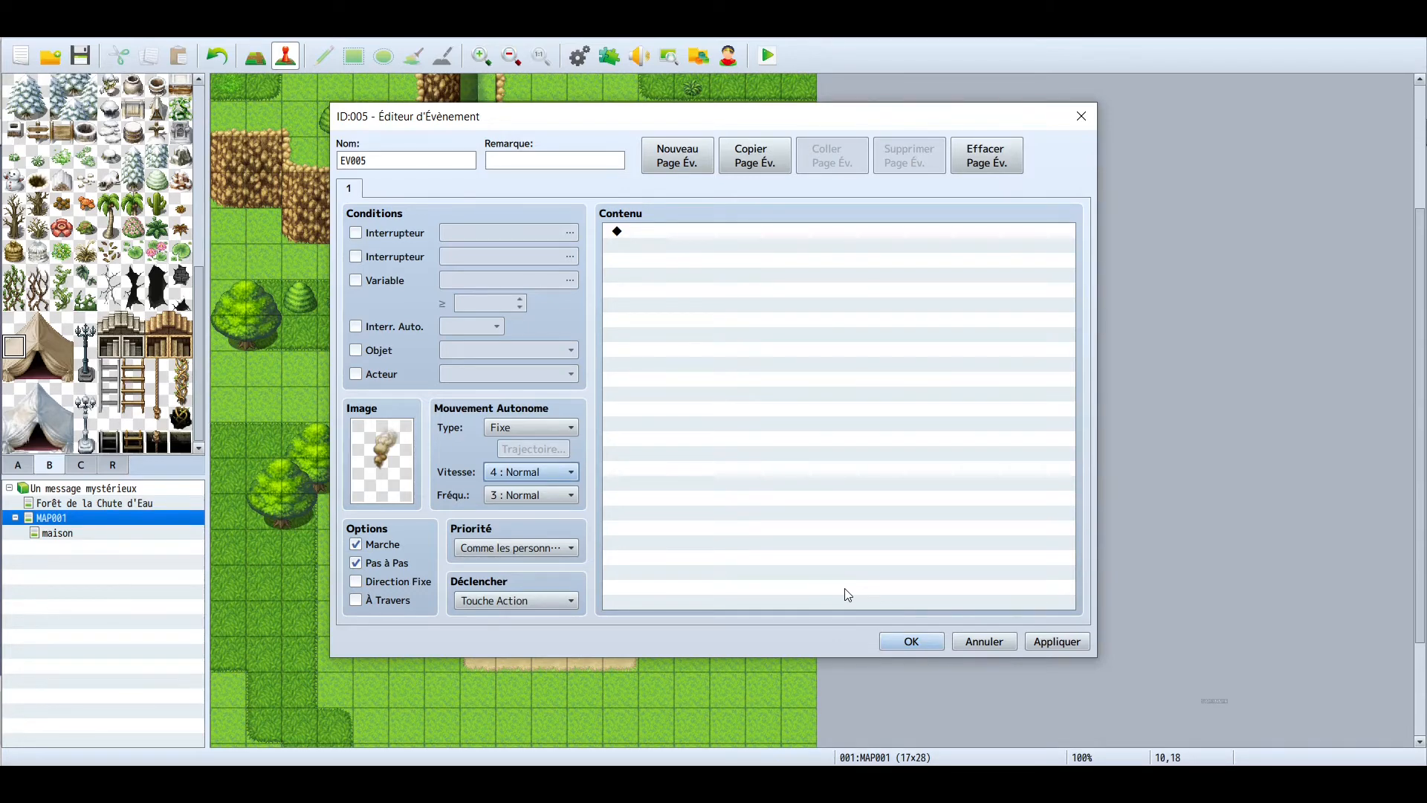
{"action": "left_click", "coordinate": [913, 640]}
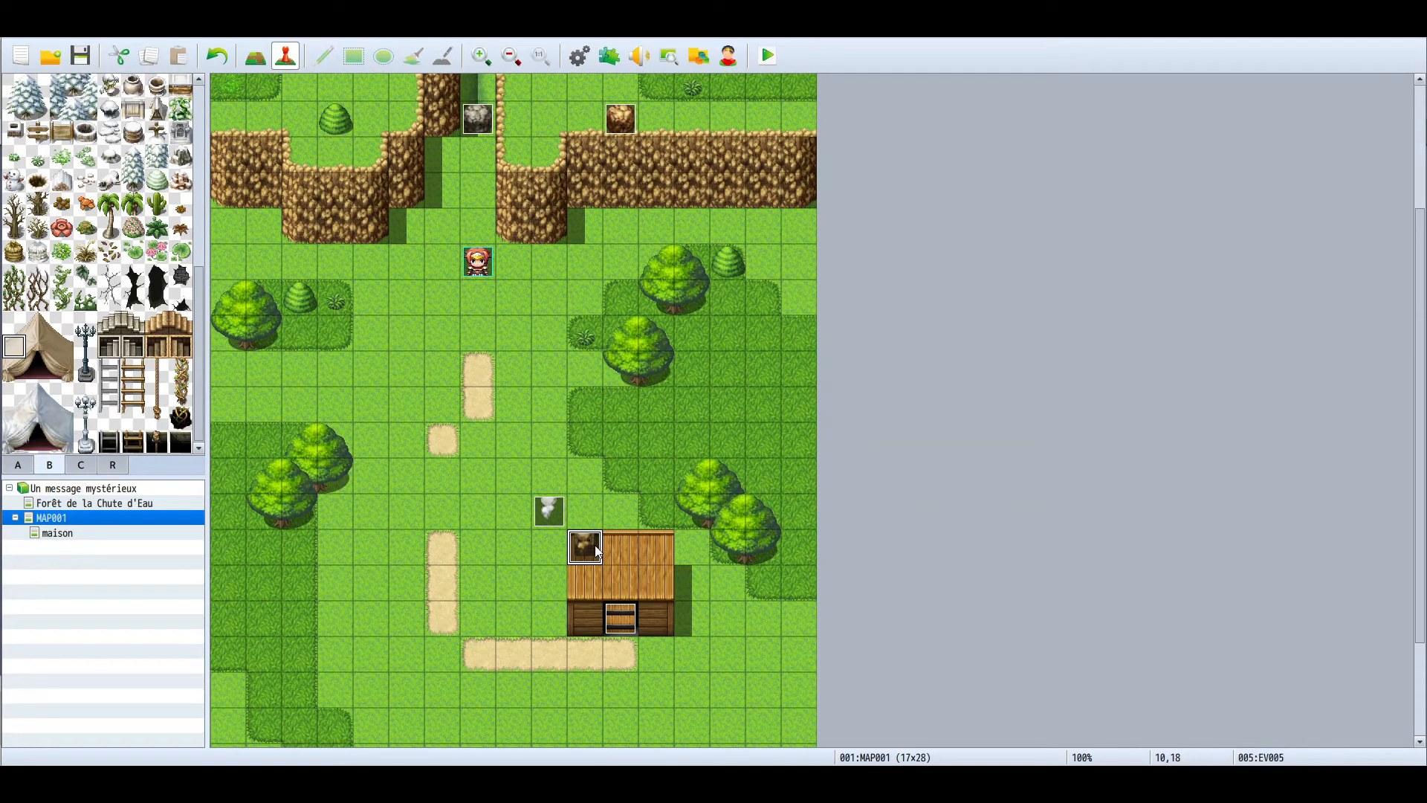
Move the white smoke event to tile 11,17, and launch a playtest with the modifications saved, starting a new game.
{"action": "left_click", "coordinate": [554, 505]}
{"action": "left_click", "coordinate": [764, 67]}
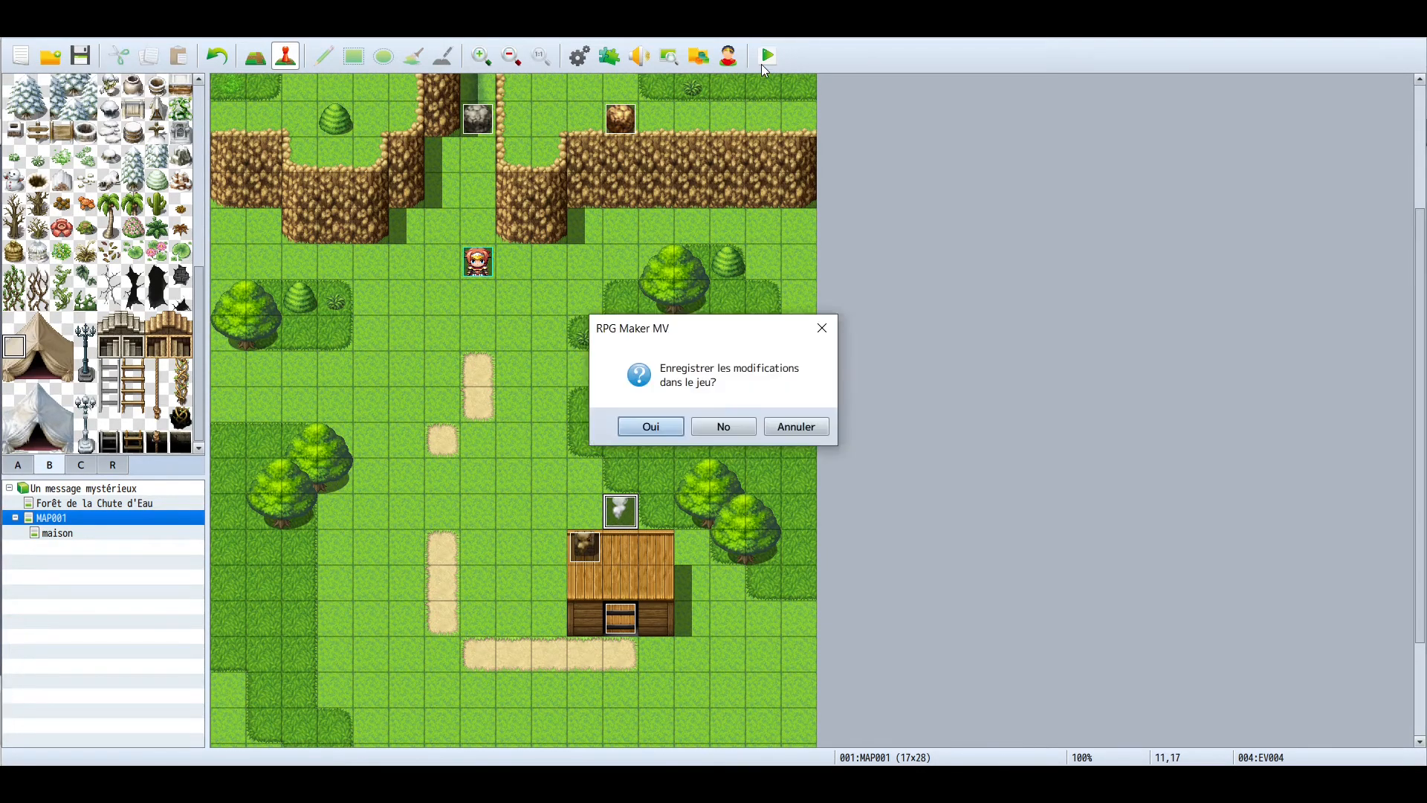
{"action": "left_click", "coordinate": [651, 428]}
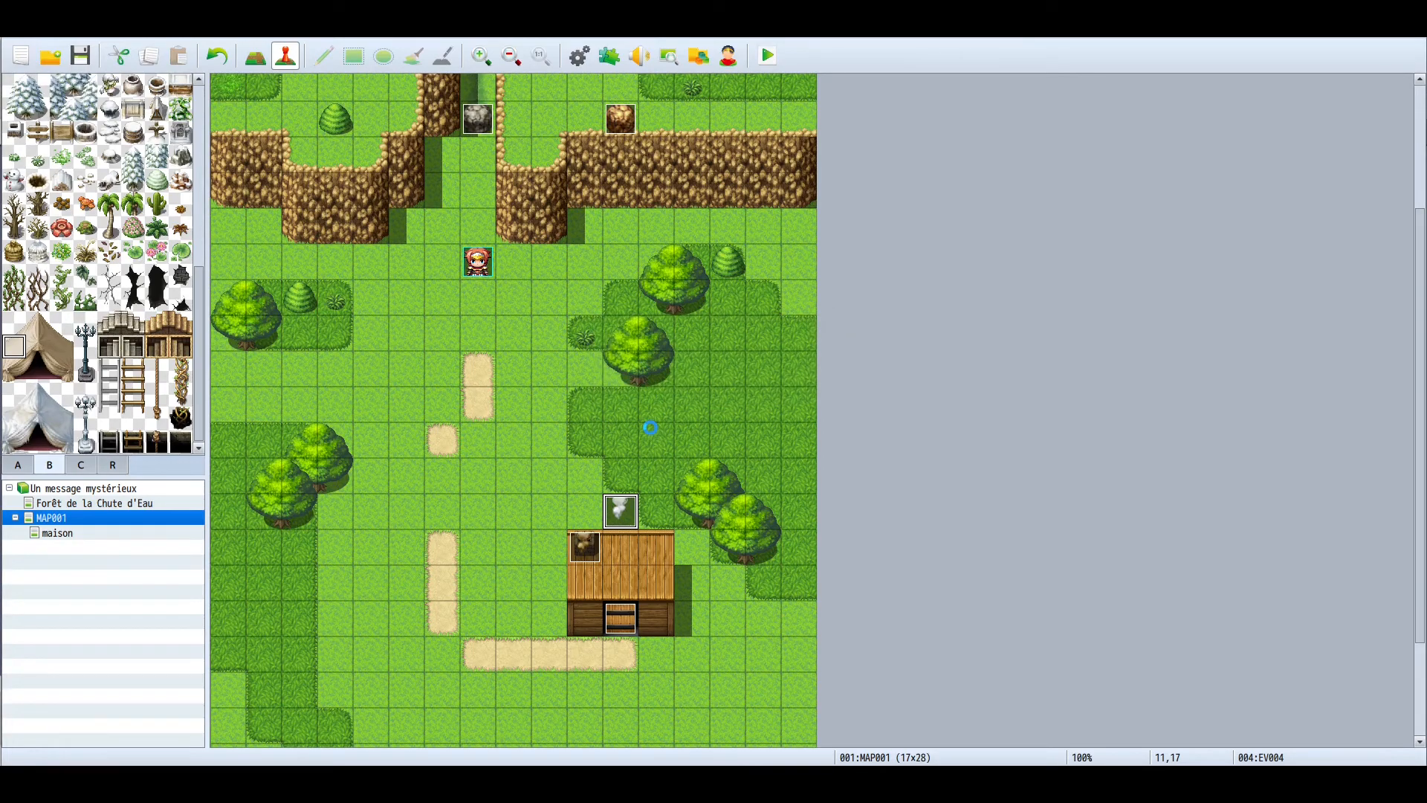
{"action": "left_click", "coordinate": [963, 148]}
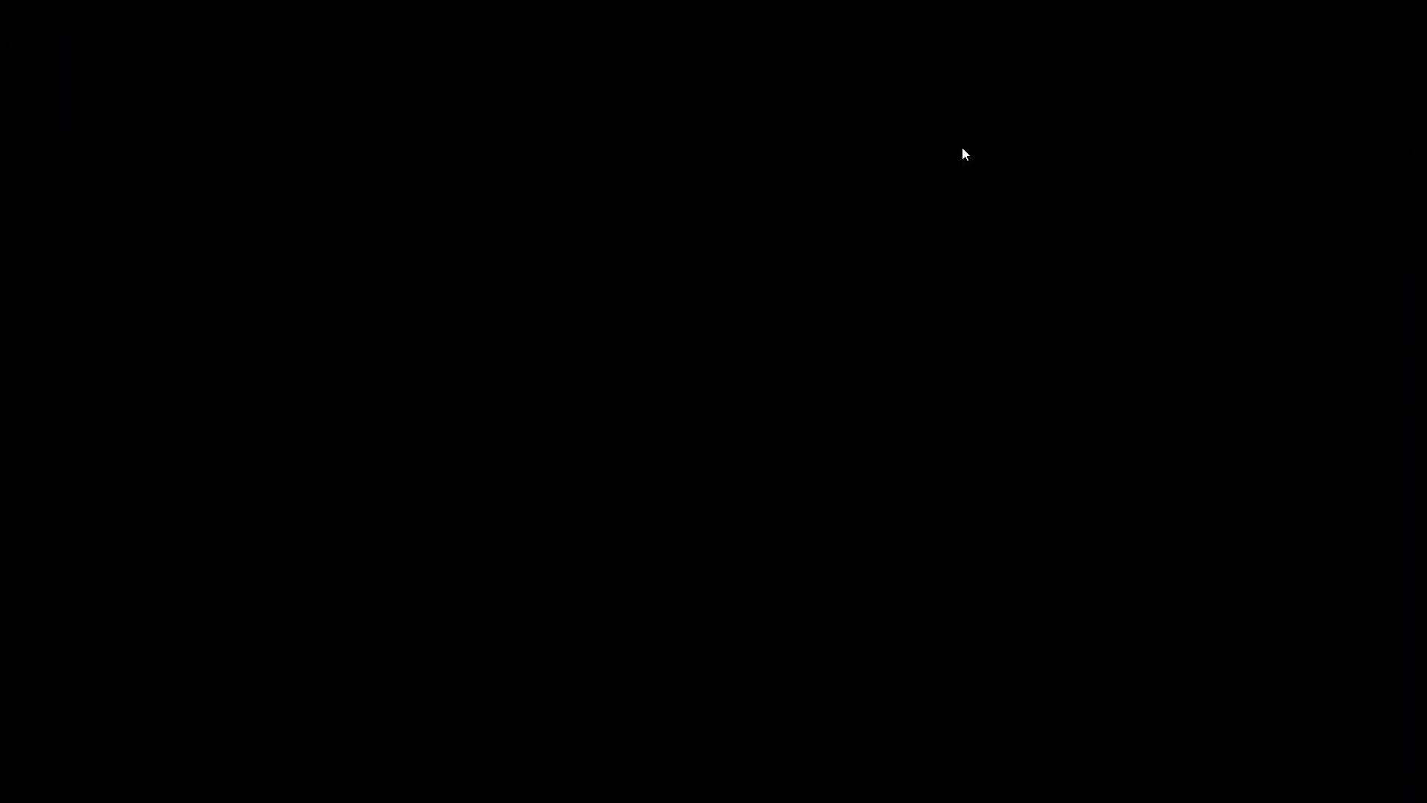
{"action": "key", "text": "Return"}
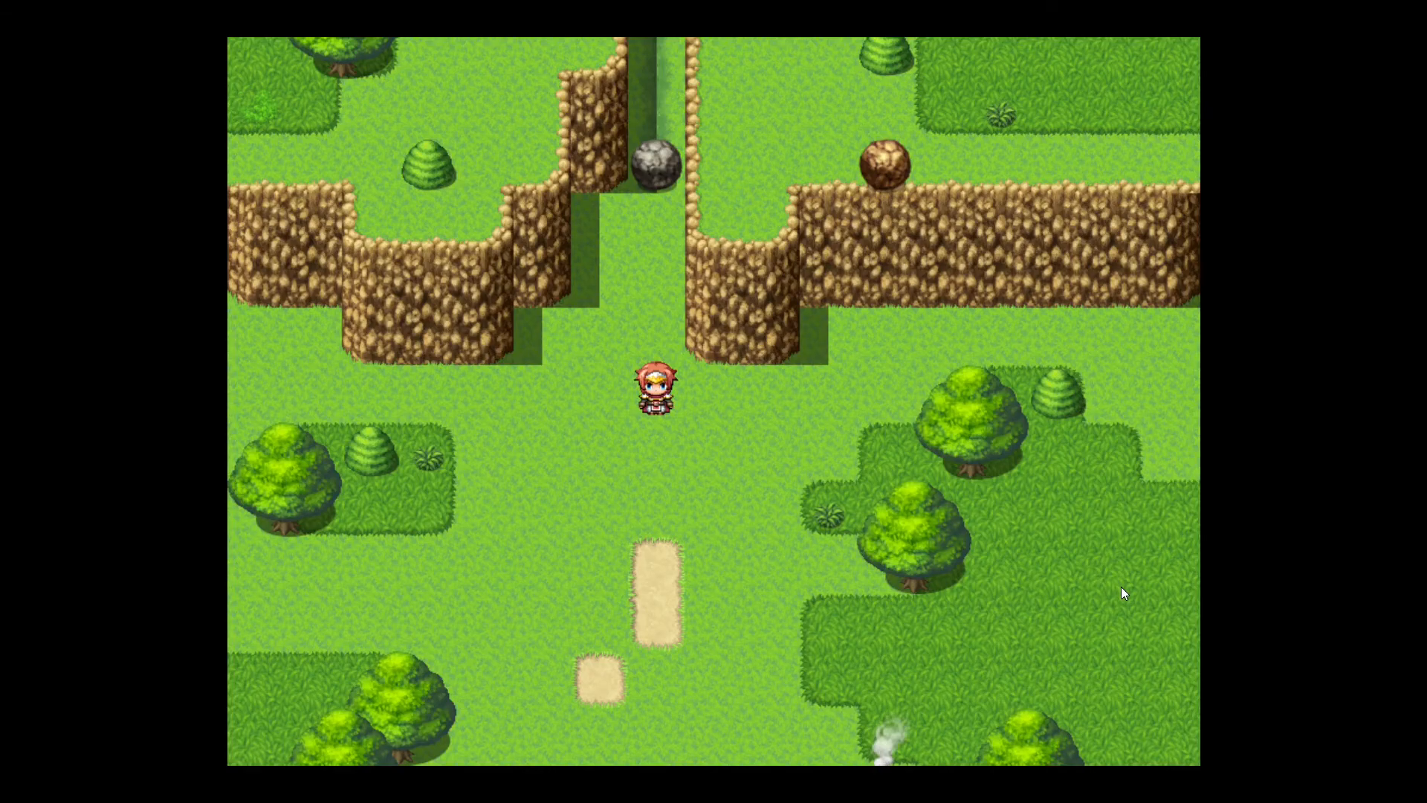
Walk the character down to the house and around beside it to compare the brown and white smoke animations.
{"action": "key", "text": "Down"}
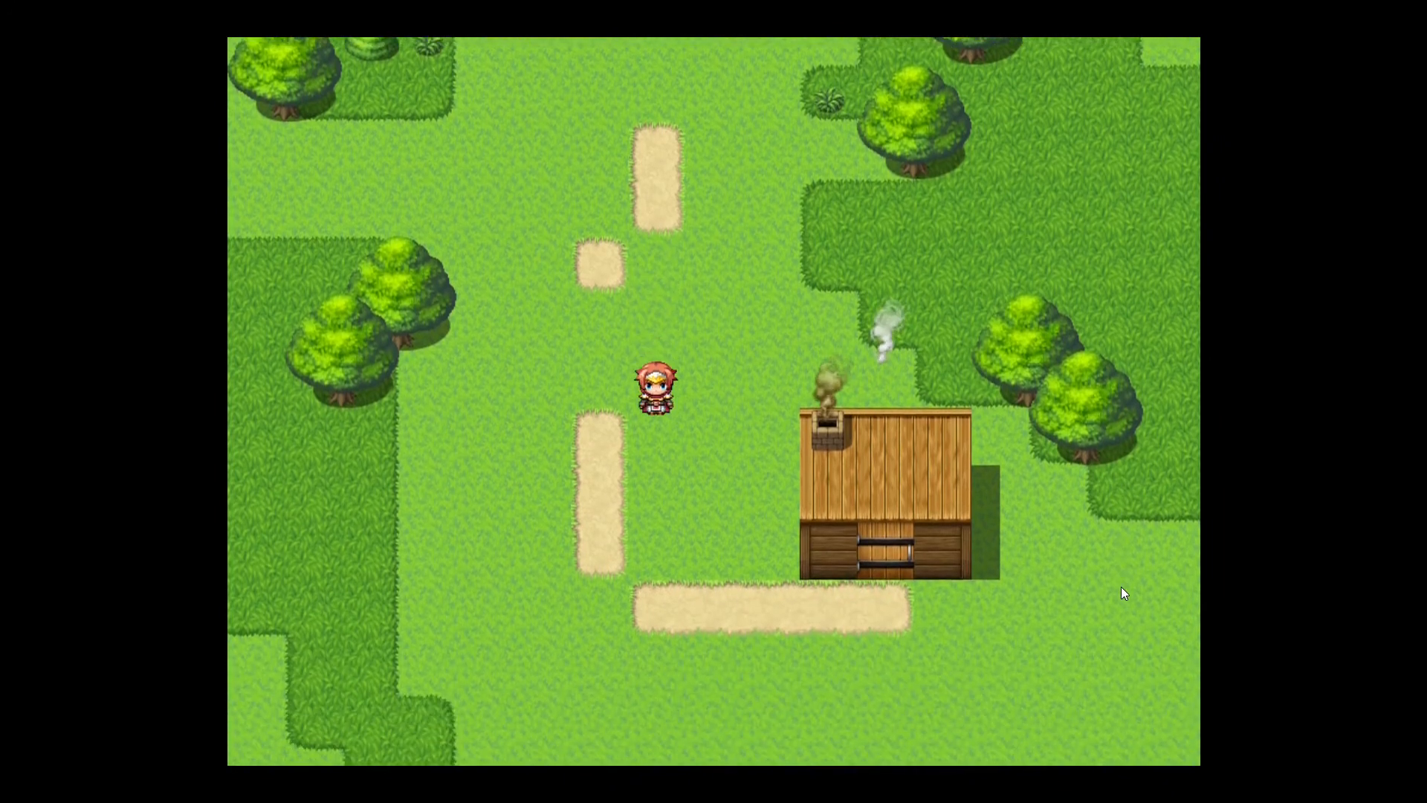
{"action": "key", "text": "Right"}
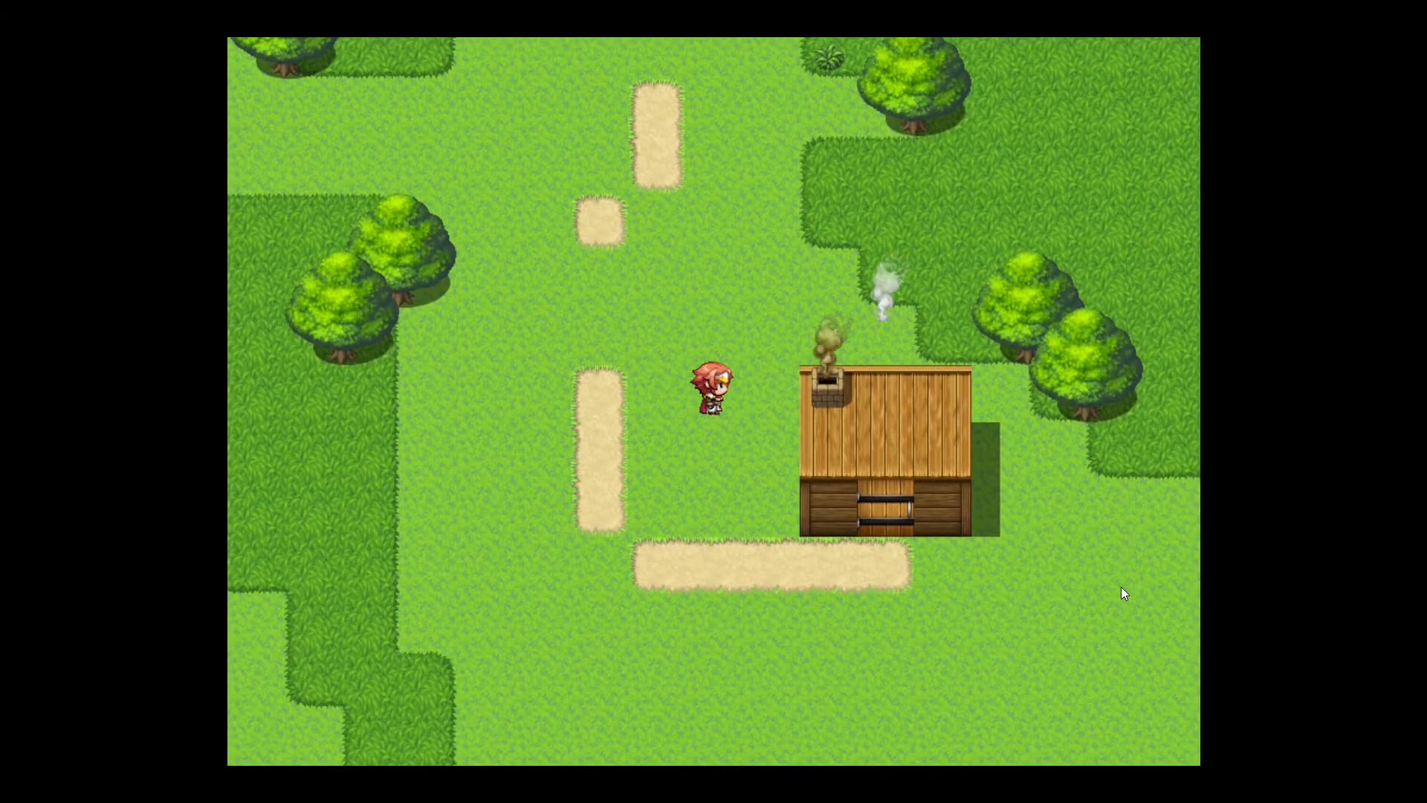
{"action": "key", "text": "Right"}
{"action": "key", "text": "Down"}
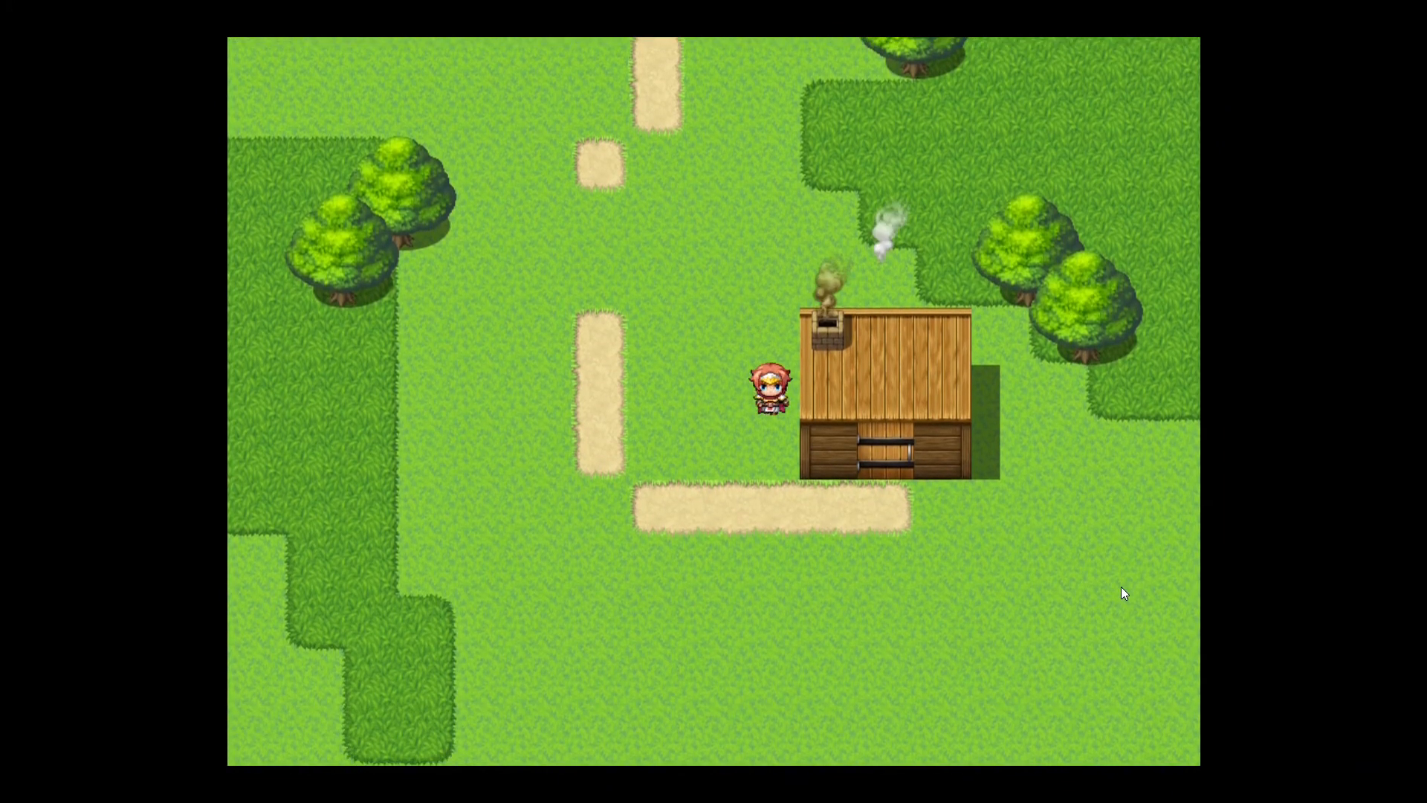
{"action": "key", "text": "Left"}
{"action": "key", "text": "Up"}
{"action": "key", "text": "Right"}
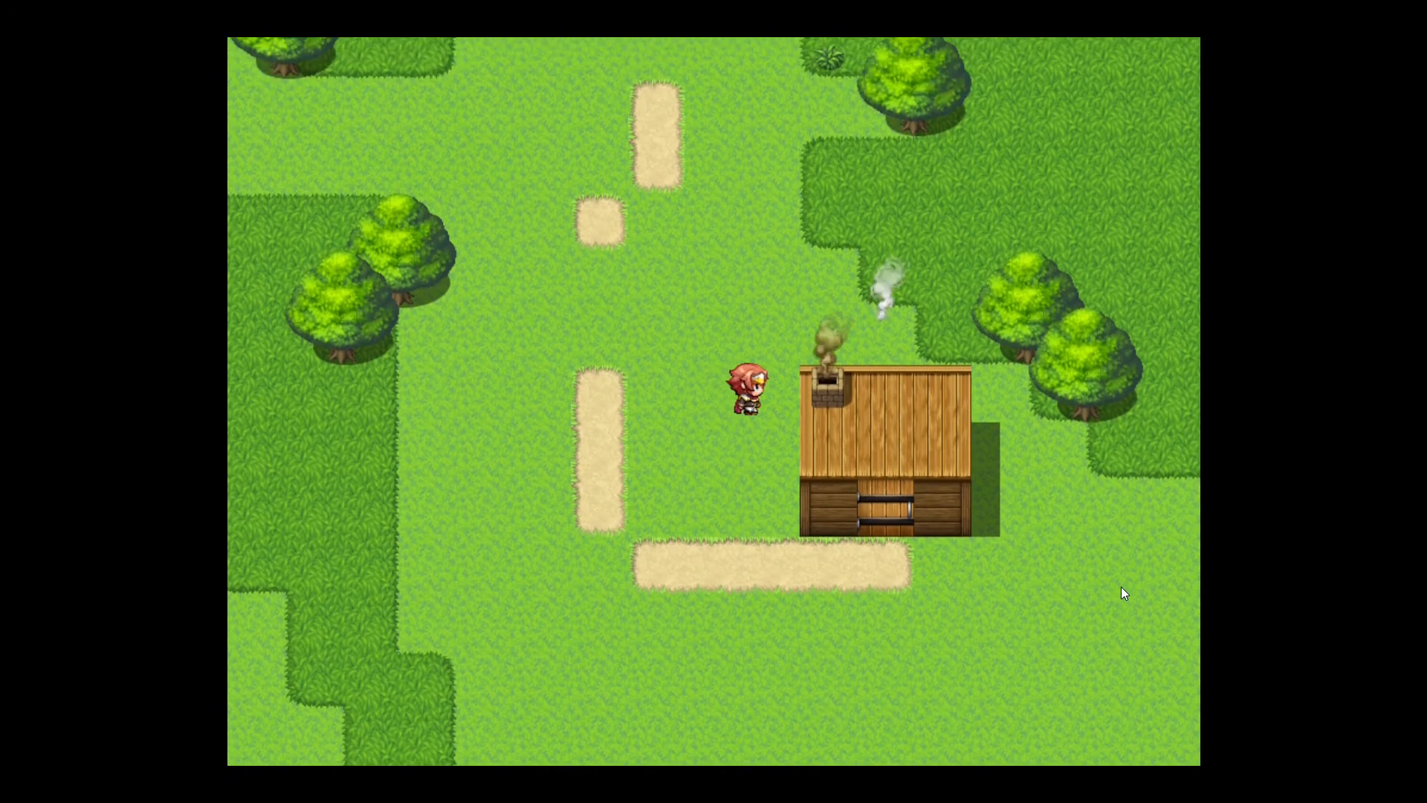
{"action": "key", "text": "Down"}
{"action": "key", "text": "Up"}
{"action": "key", "text": "Left"}
{"action": "key", "text": "Left"}
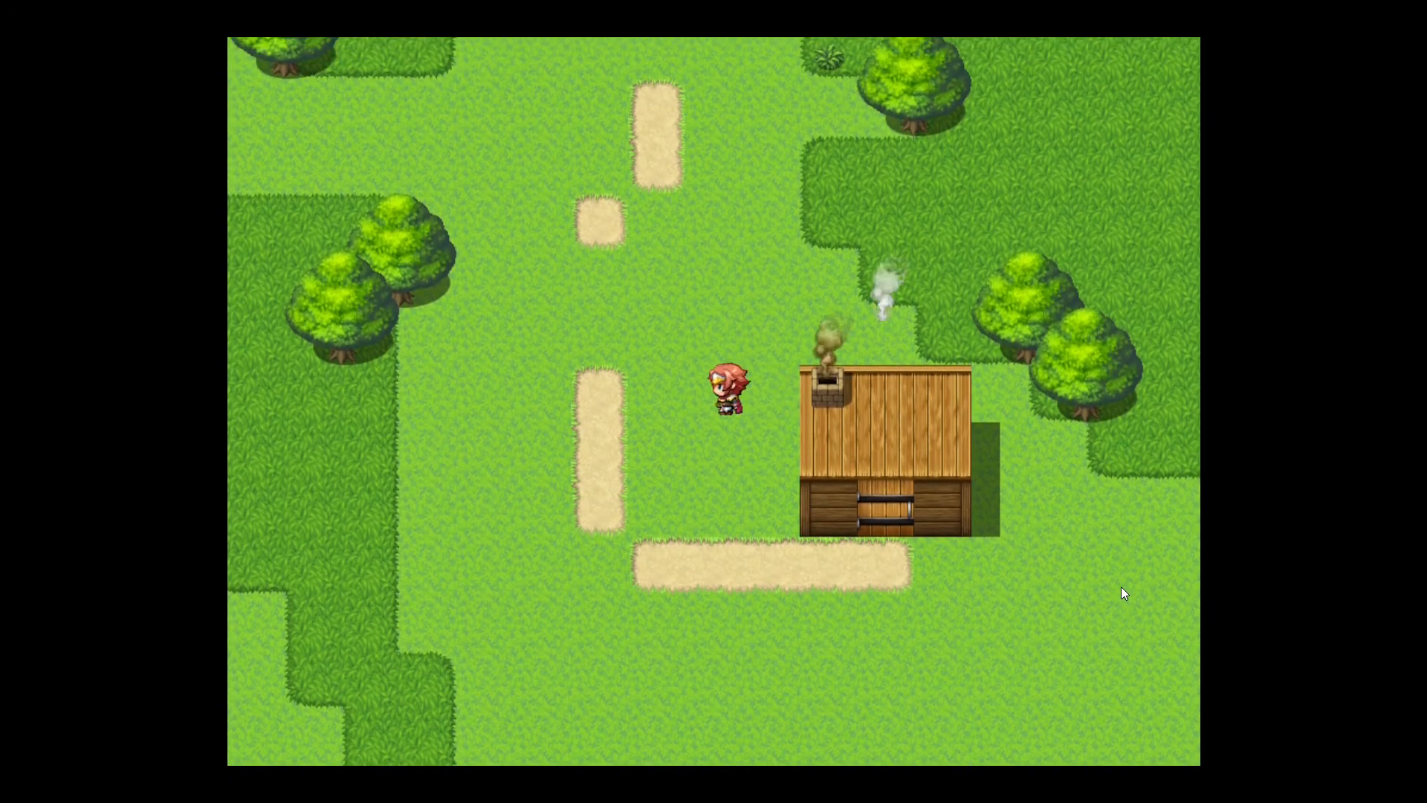
Walk the character behind the house past both smoke events and back to compare their animations up close.
{"action": "key", "text": "Right"}
{"action": "key", "text": "Right"}
{"action": "key", "text": "Up"}
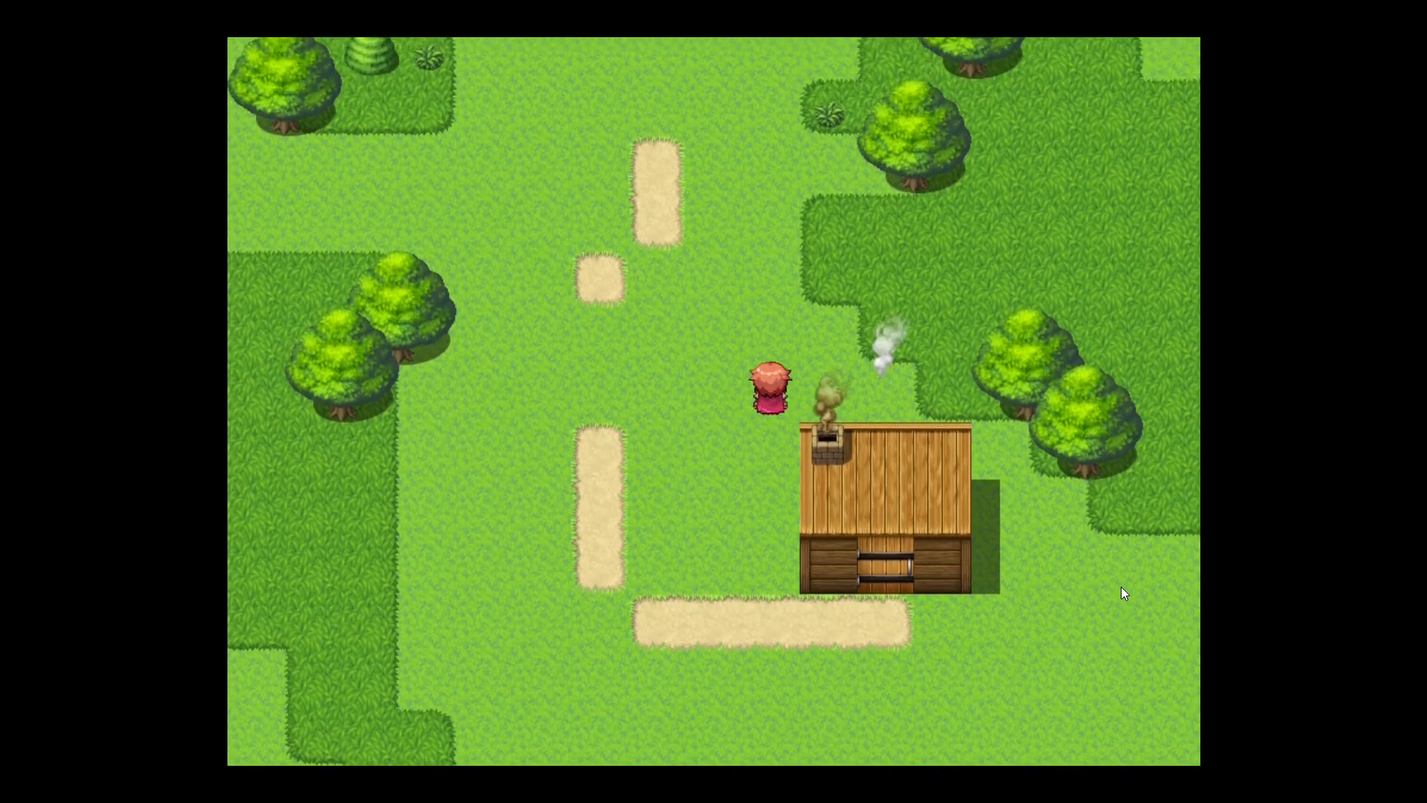
{"action": "key", "text": "Right"}
{"action": "key", "text": "Right"}
{"action": "key", "text": "Up"}
{"action": "key", "text": "Down"}
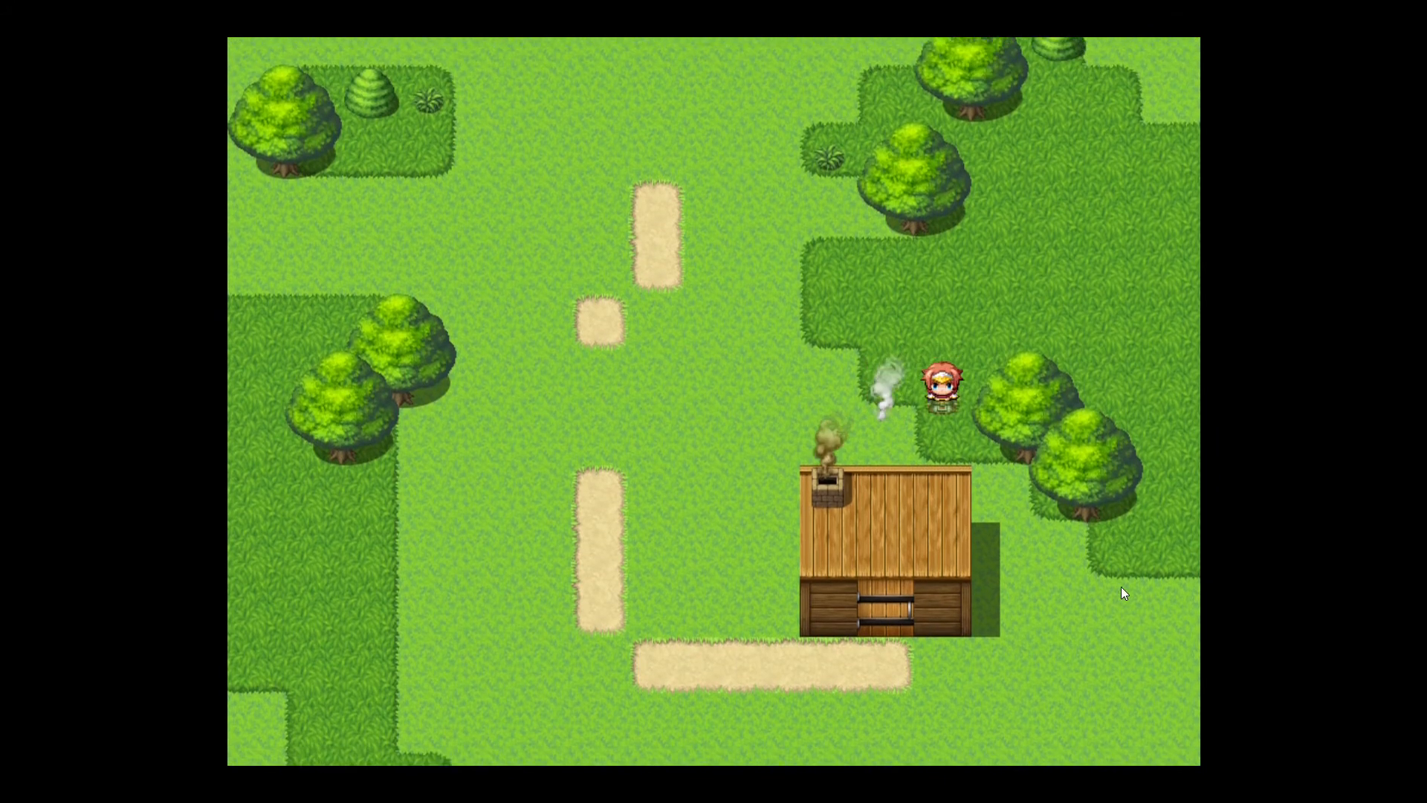
{"action": "key", "text": "Left"}
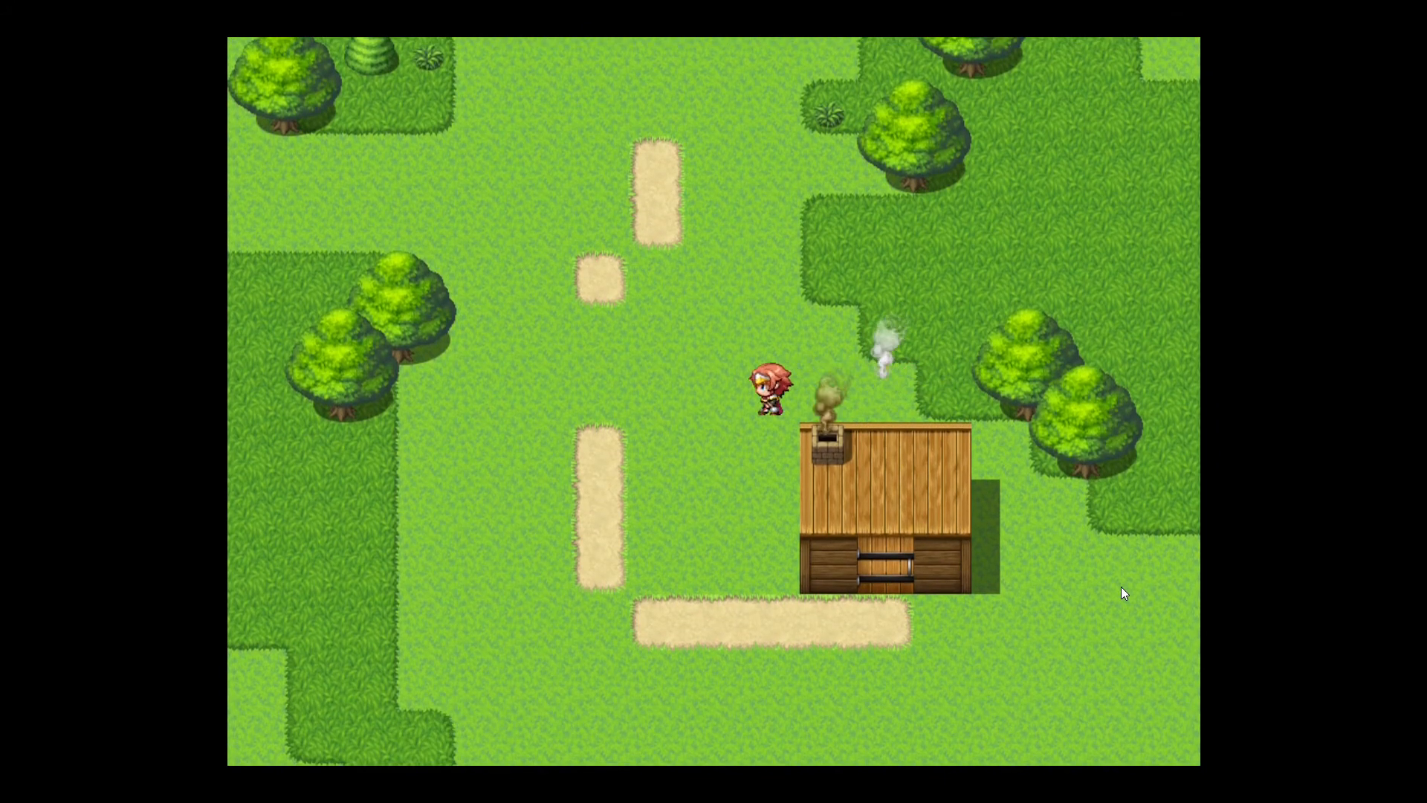
Walk the character back and forth between the house's chimney side and the sand path to keep observing the brown and white smoke.
{"action": "key", "text": "Down"}
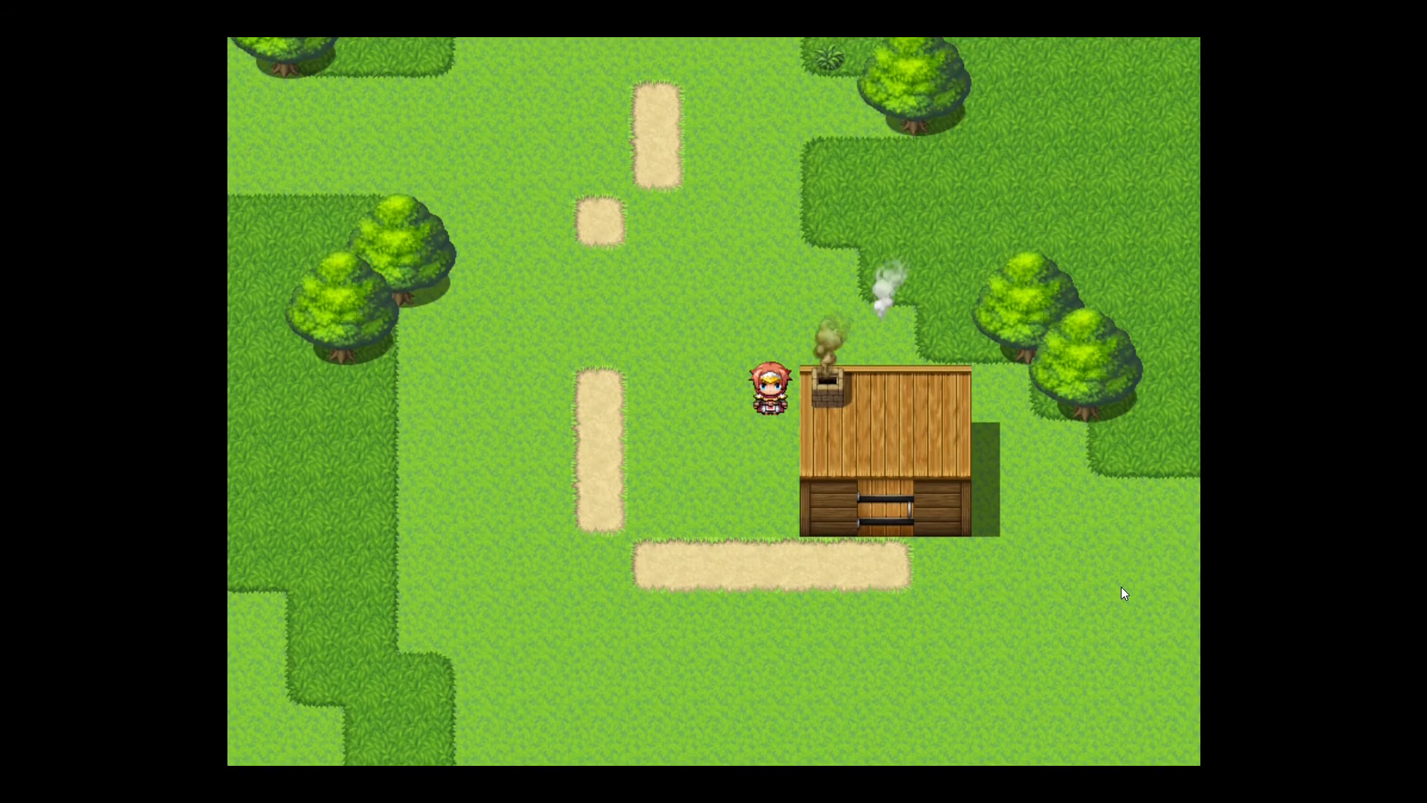
{"action": "key", "text": "Left"}
{"action": "key", "text": "Left"}
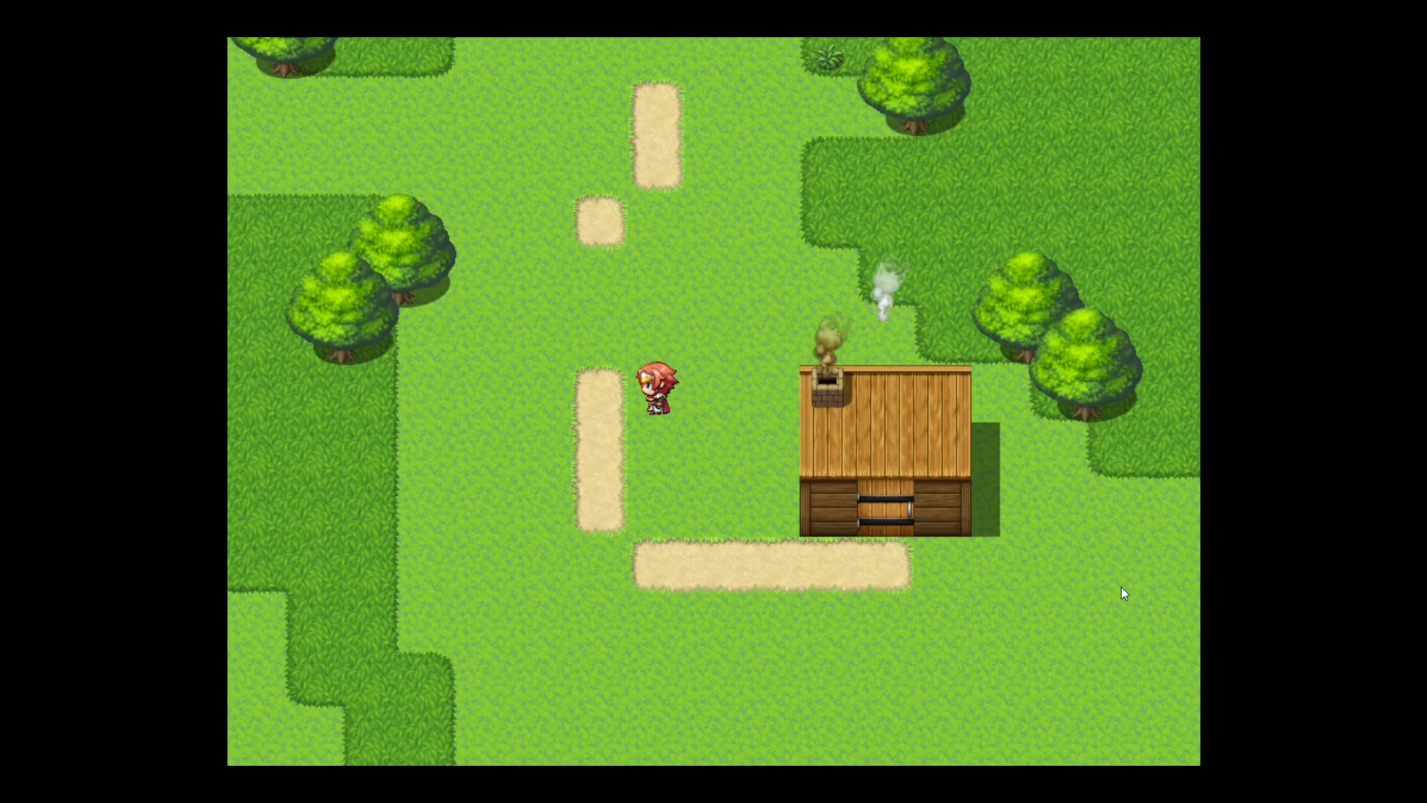
{"action": "key", "text": "Down"}
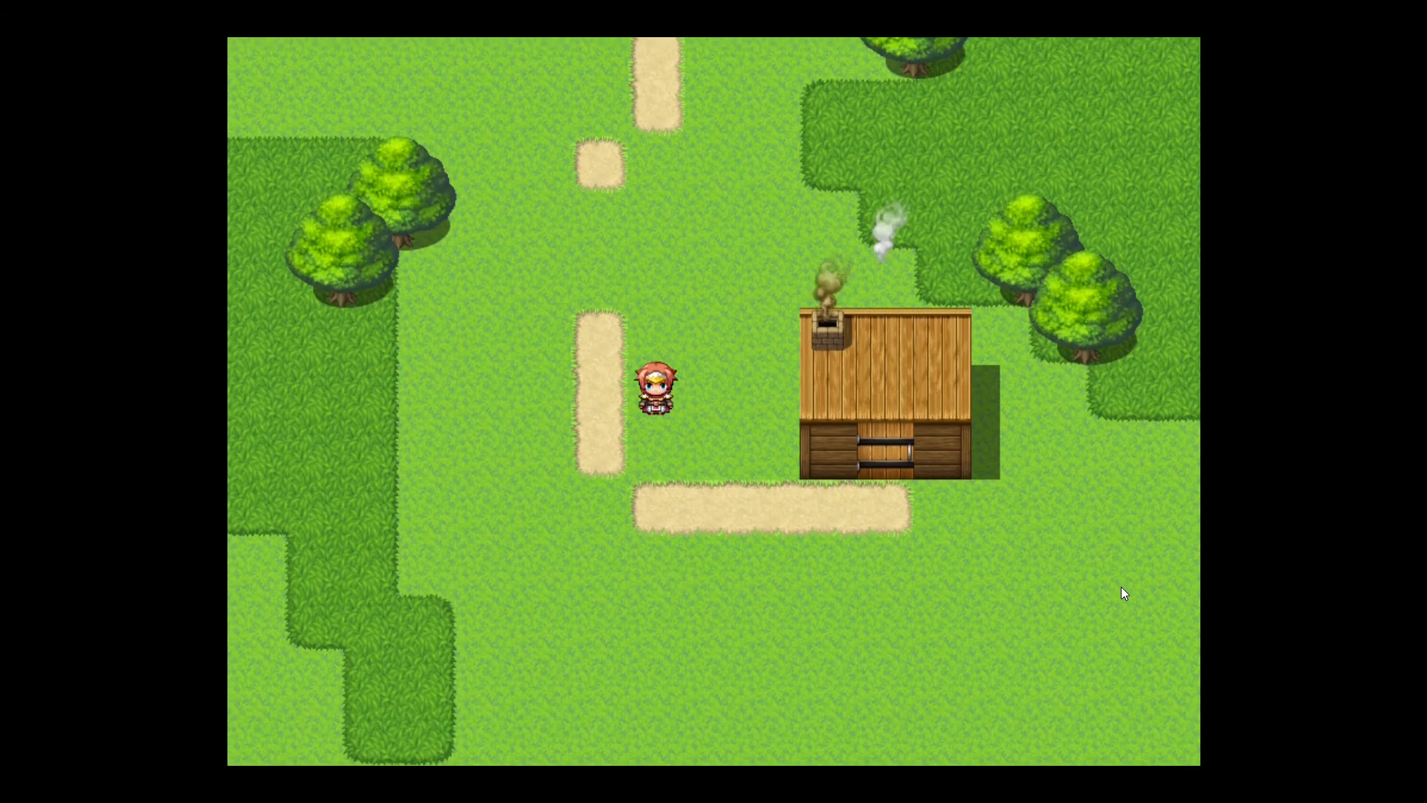
{"action": "key", "text": "Right"}
{"action": "key", "text": "Right"}
{"action": "key", "text": "Up"}
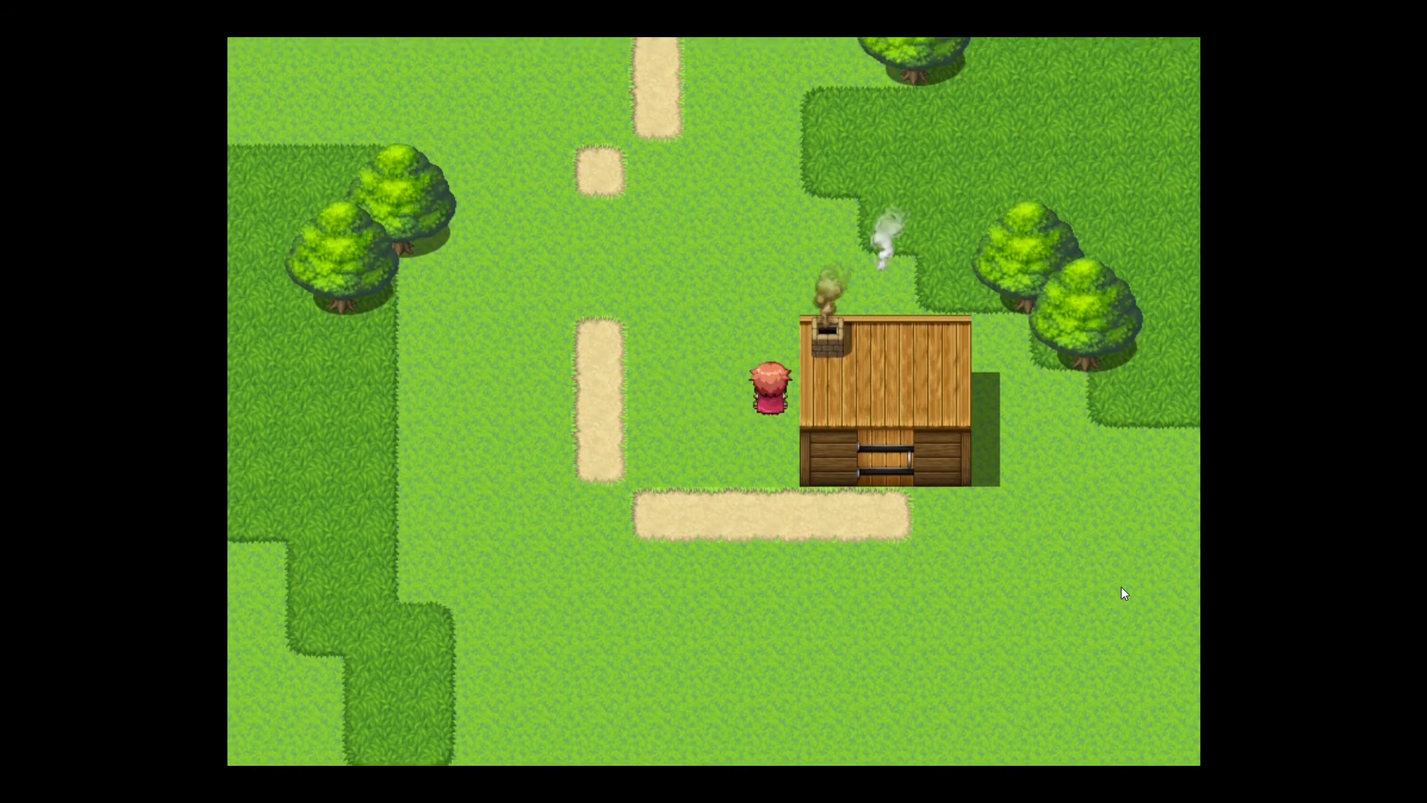
{"action": "key", "text": "Left"}
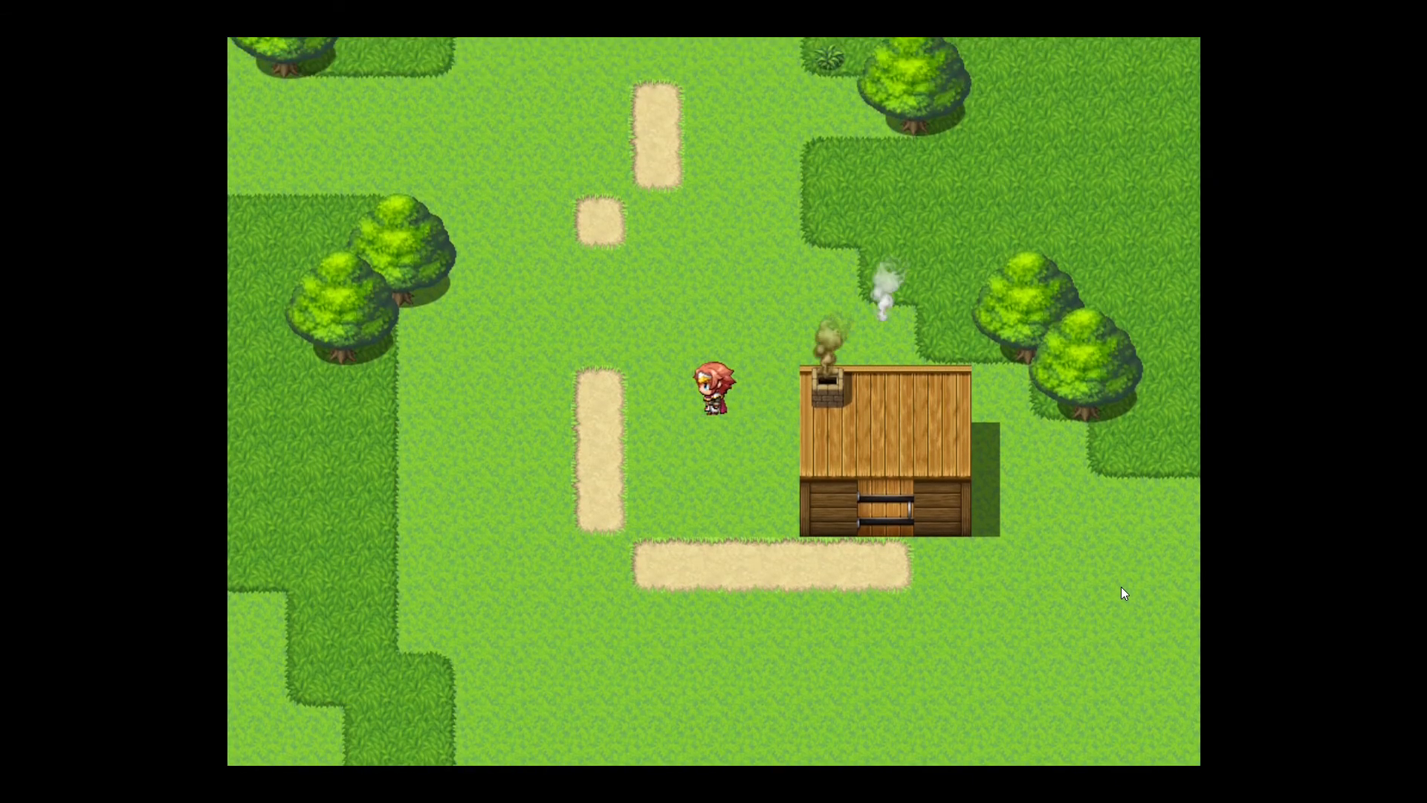
{"action": "key", "text": "Down"}
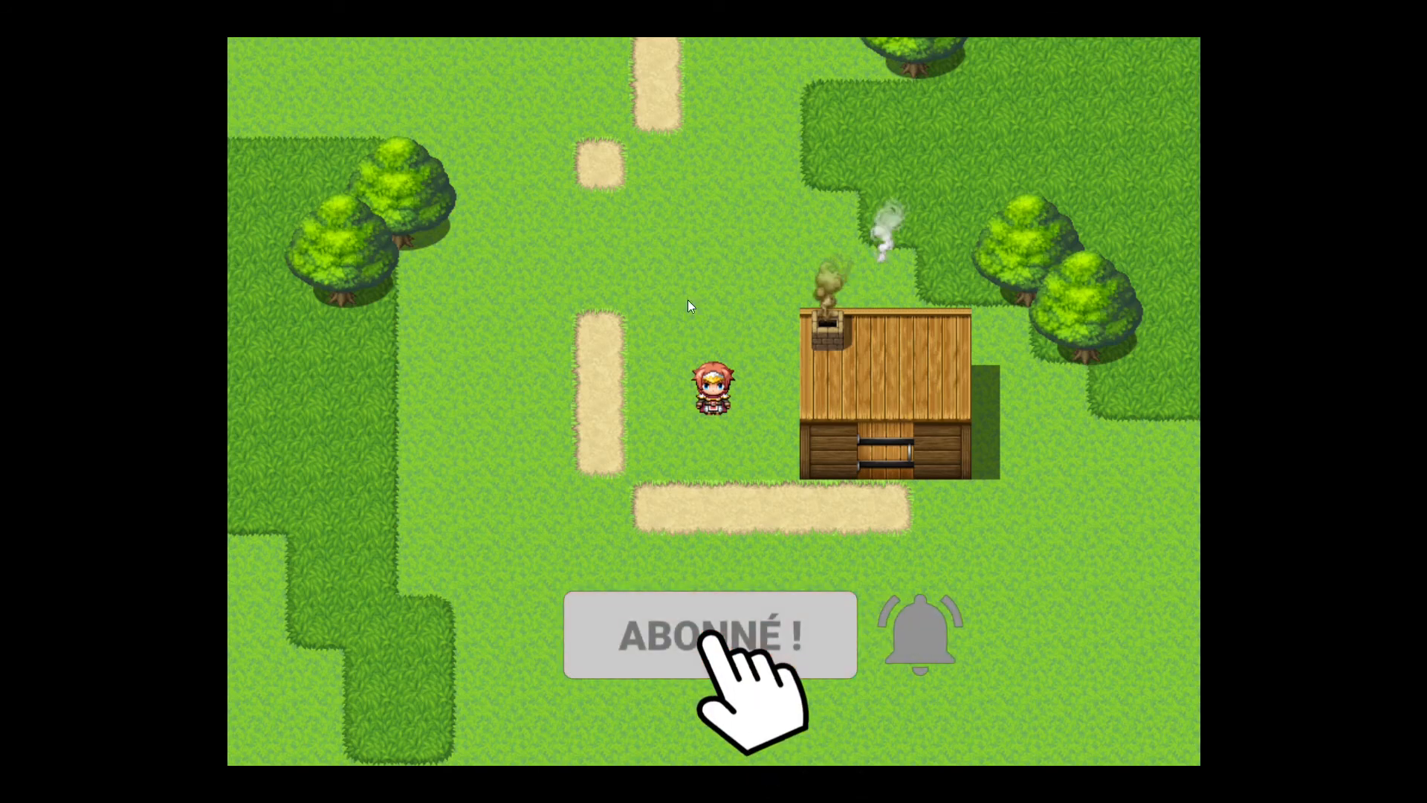
Send the character up the path away from the house and back again, twice, using map destinations.
{"action": "left_click", "coordinate": [673, 235]}
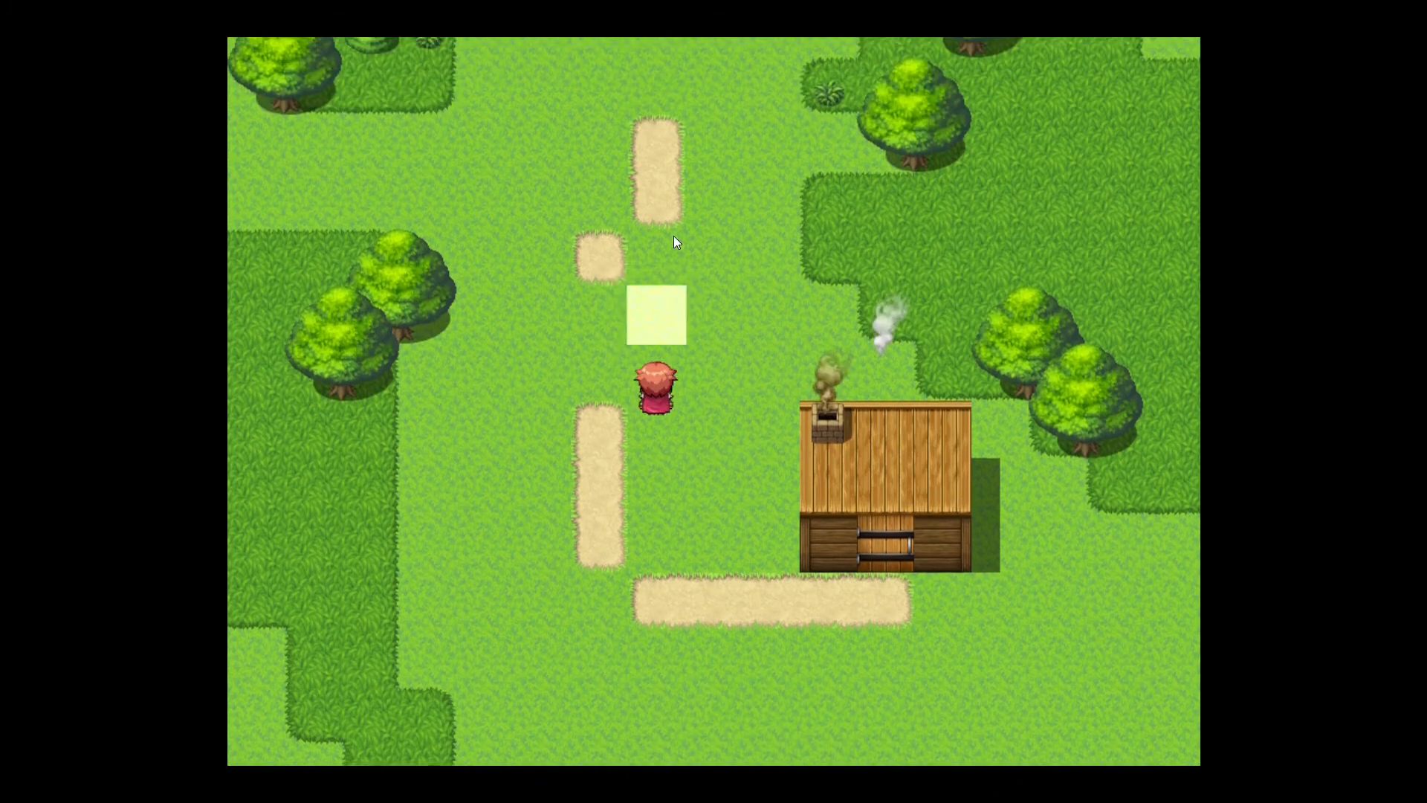
{"action": "left_click", "coordinate": [673, 234]}
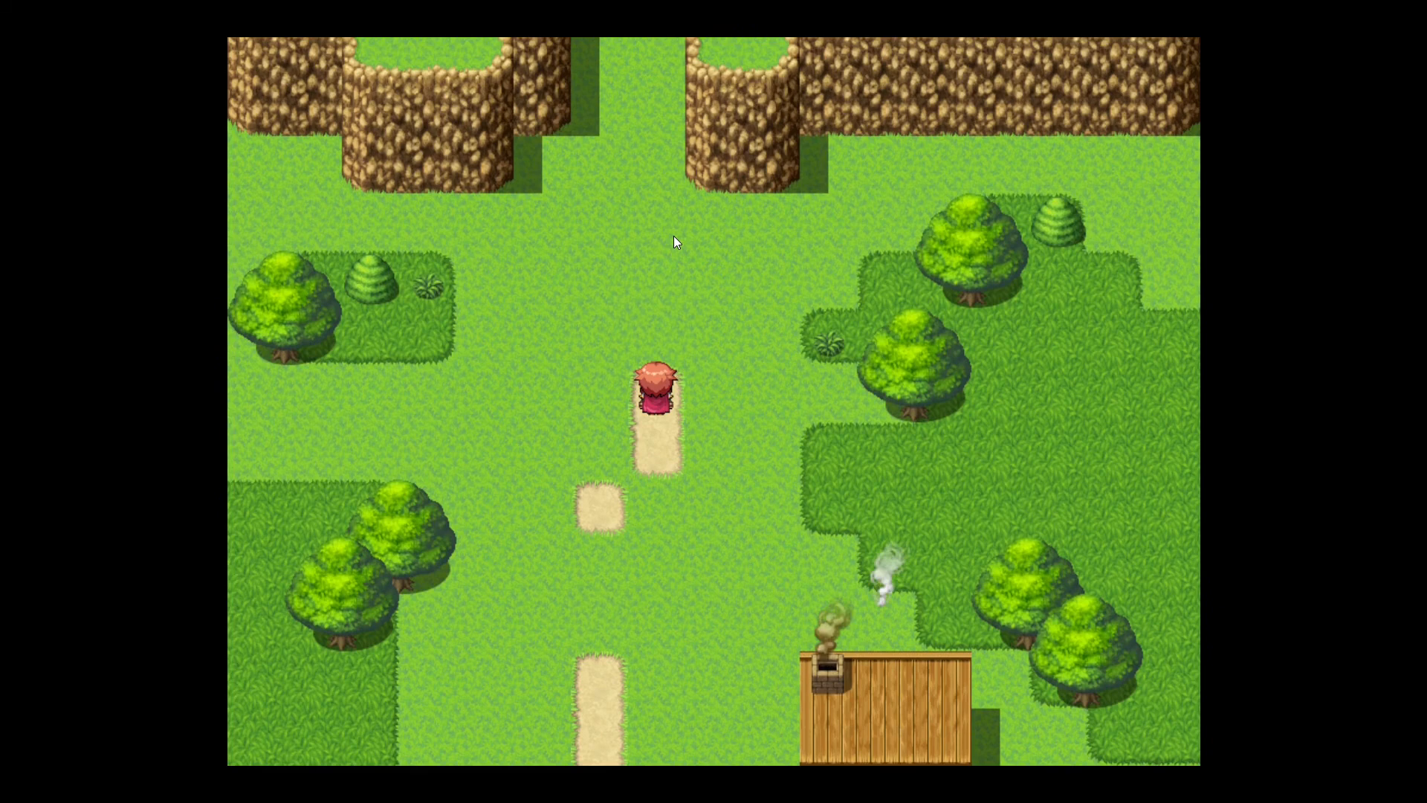
{"action": "left_click", "coordinate": [666, 499]}
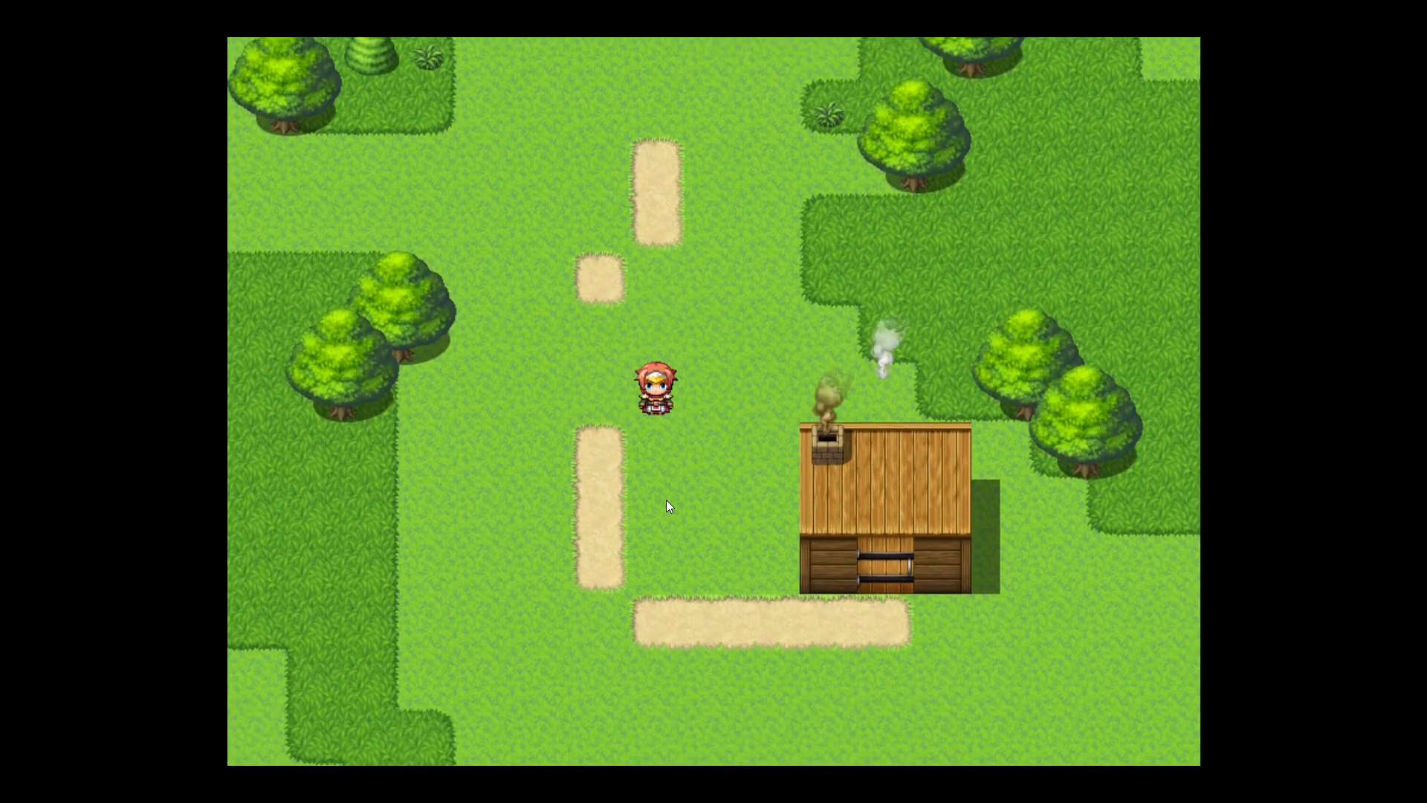
{"action": "left_click", "coordinate": [653, 264]}
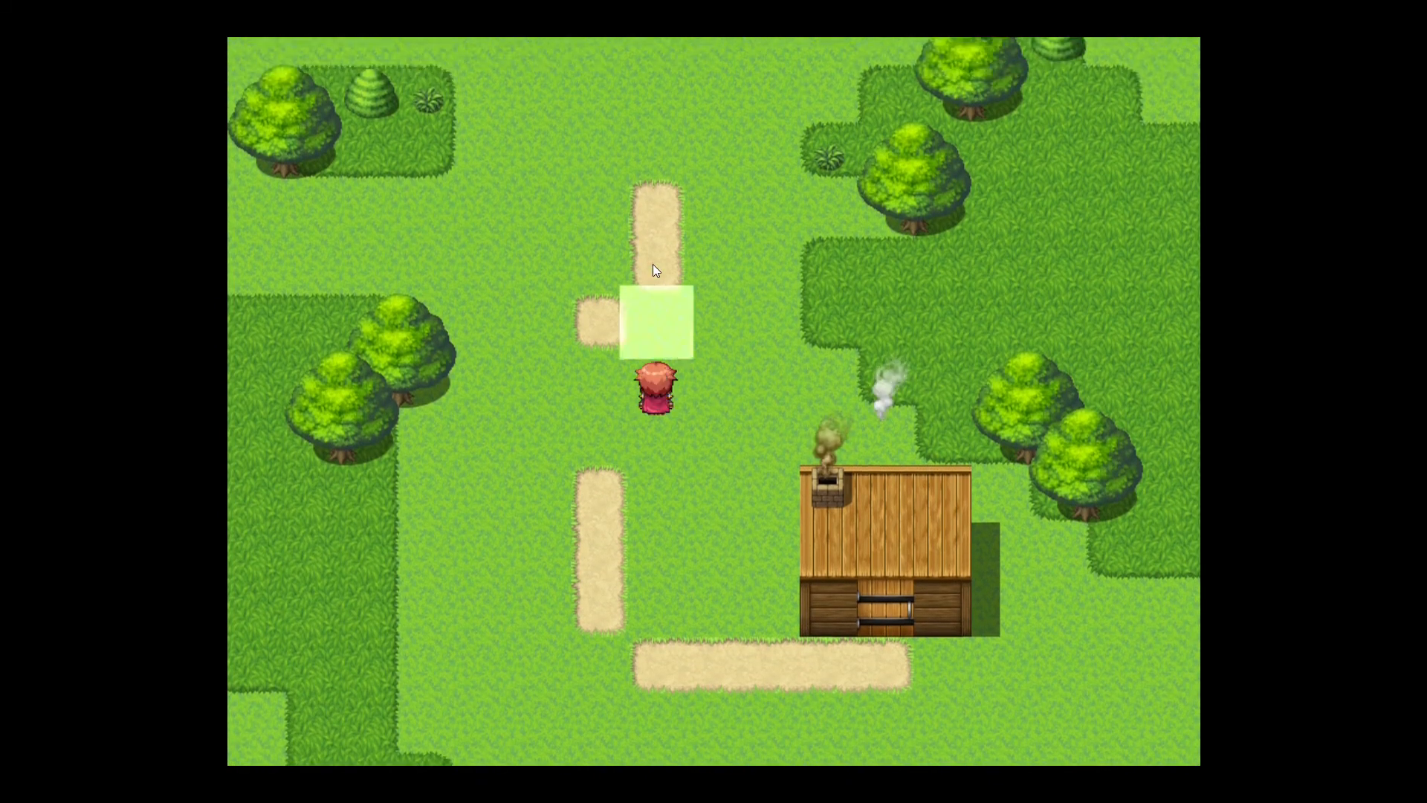
{"action": "left_click", "coordinate": [651, 532]}
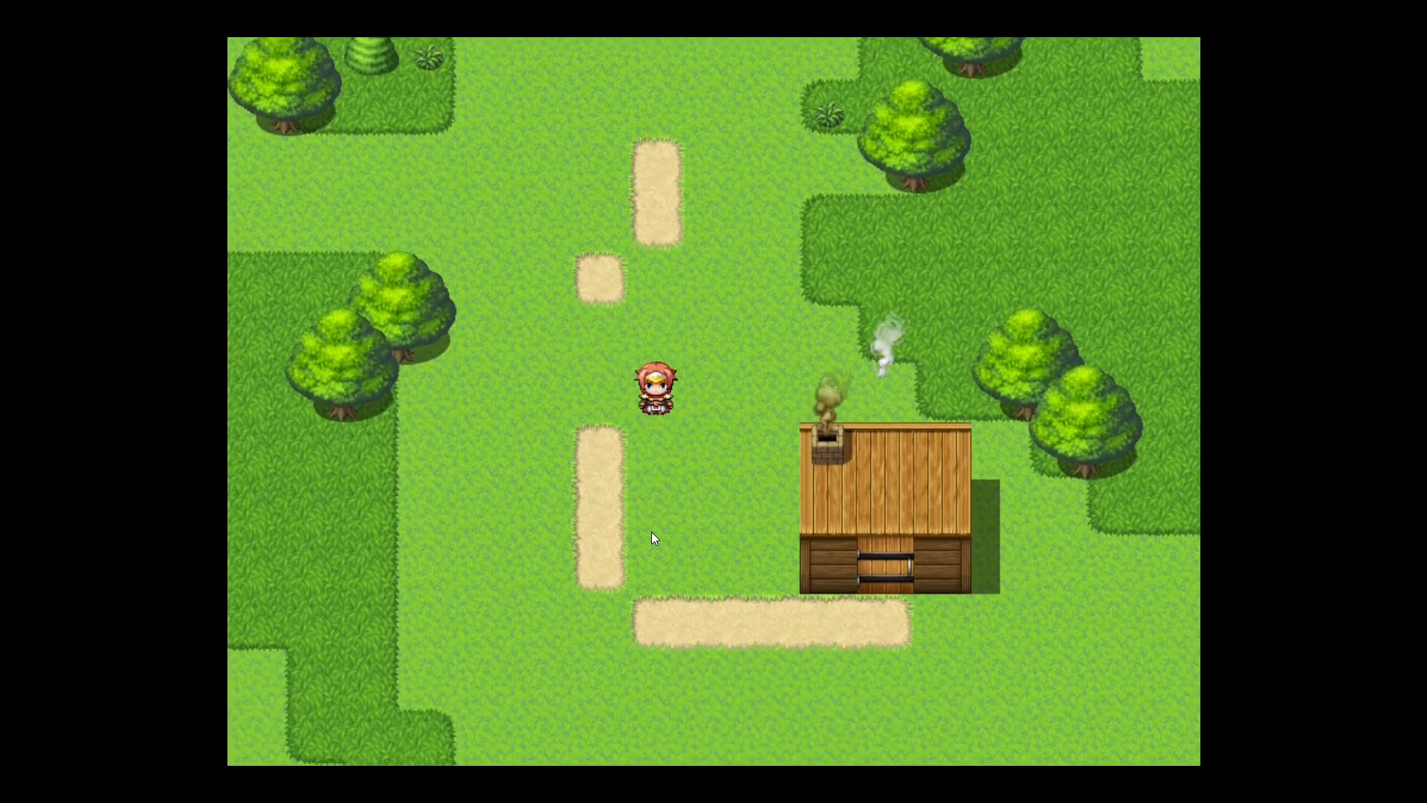